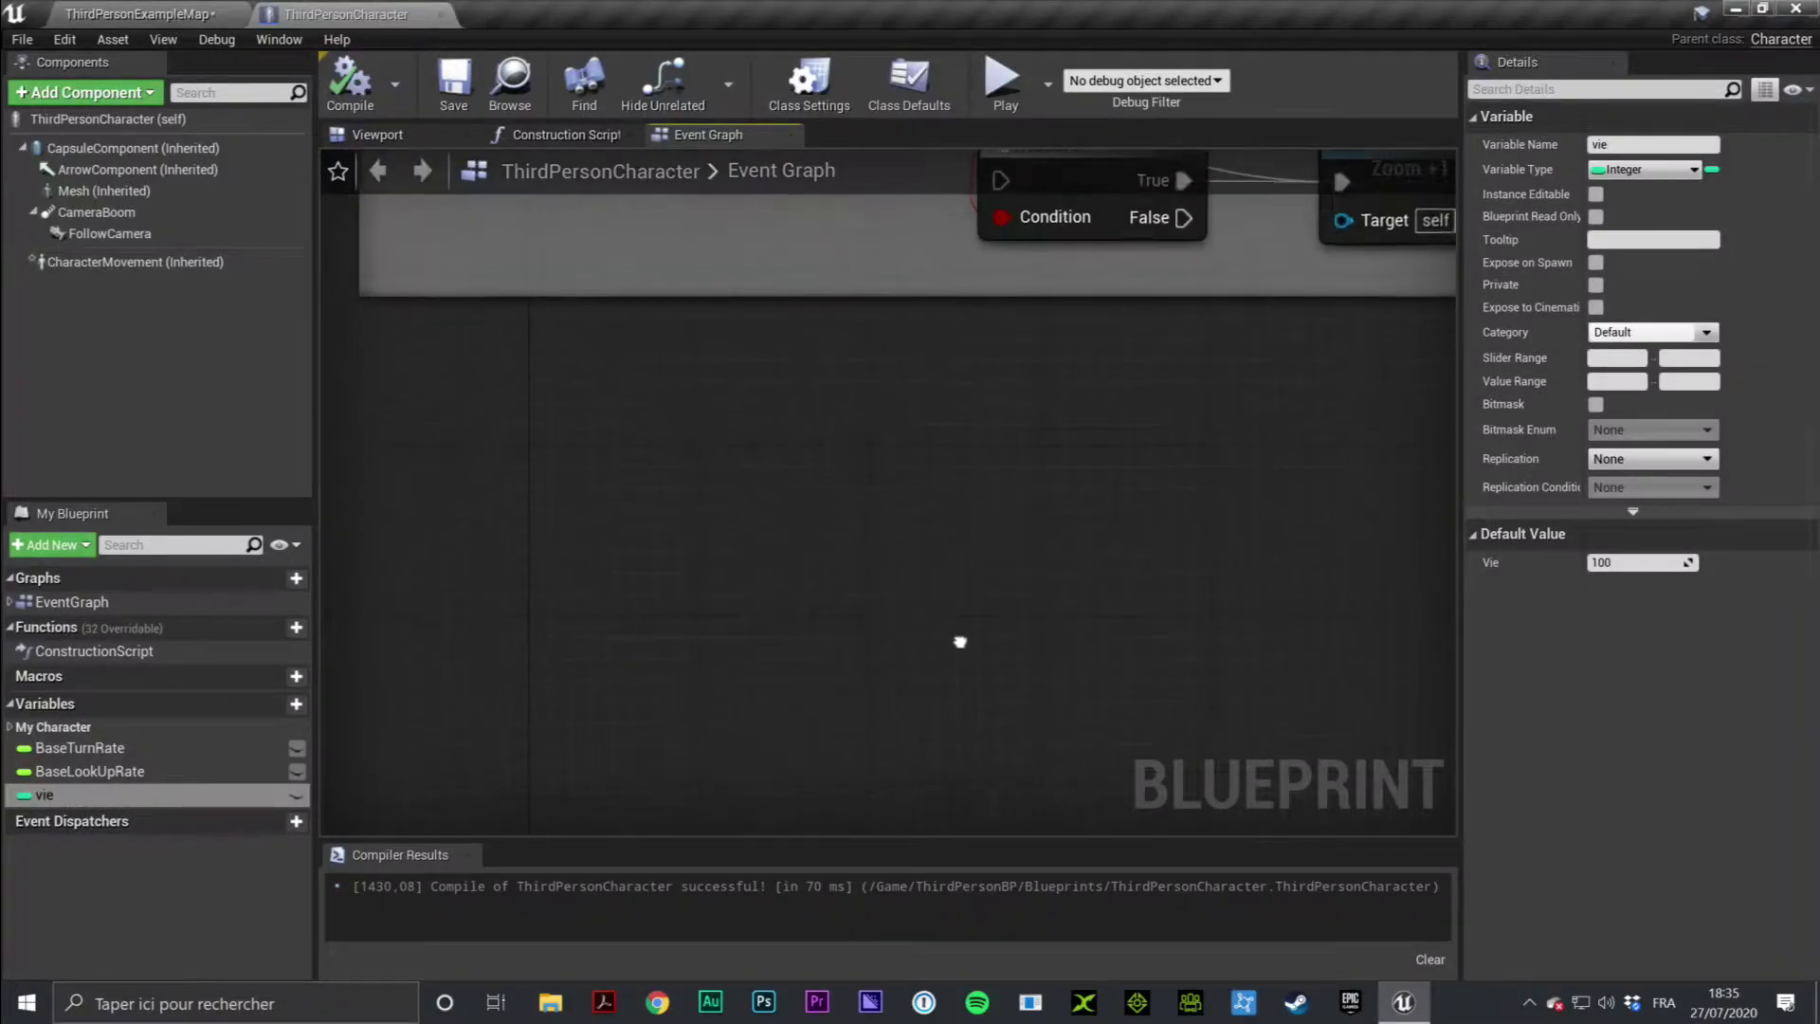
Pan across the empty Event Graph of the ThirdPersonCharacter blueprint
right_drag(947, 462, 866, 509)
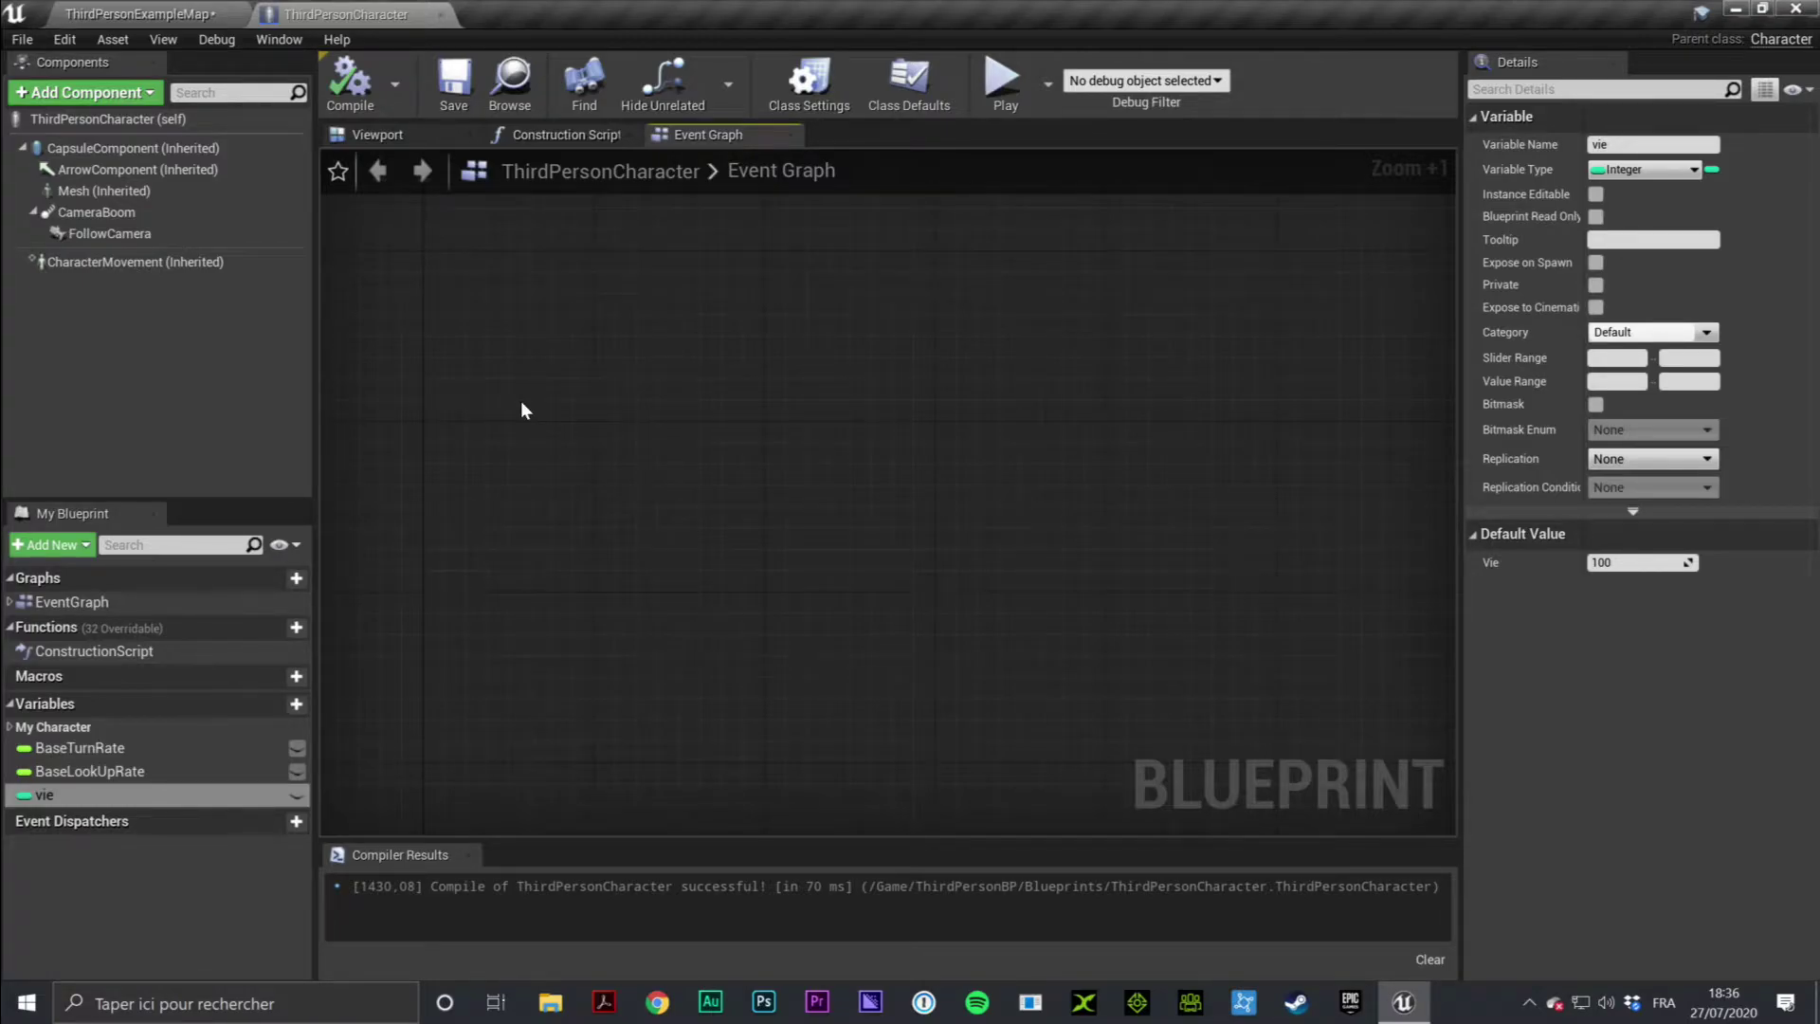
Open BP_plateforme from the Content root to review its overlap logic, then close it
click(152, 13)
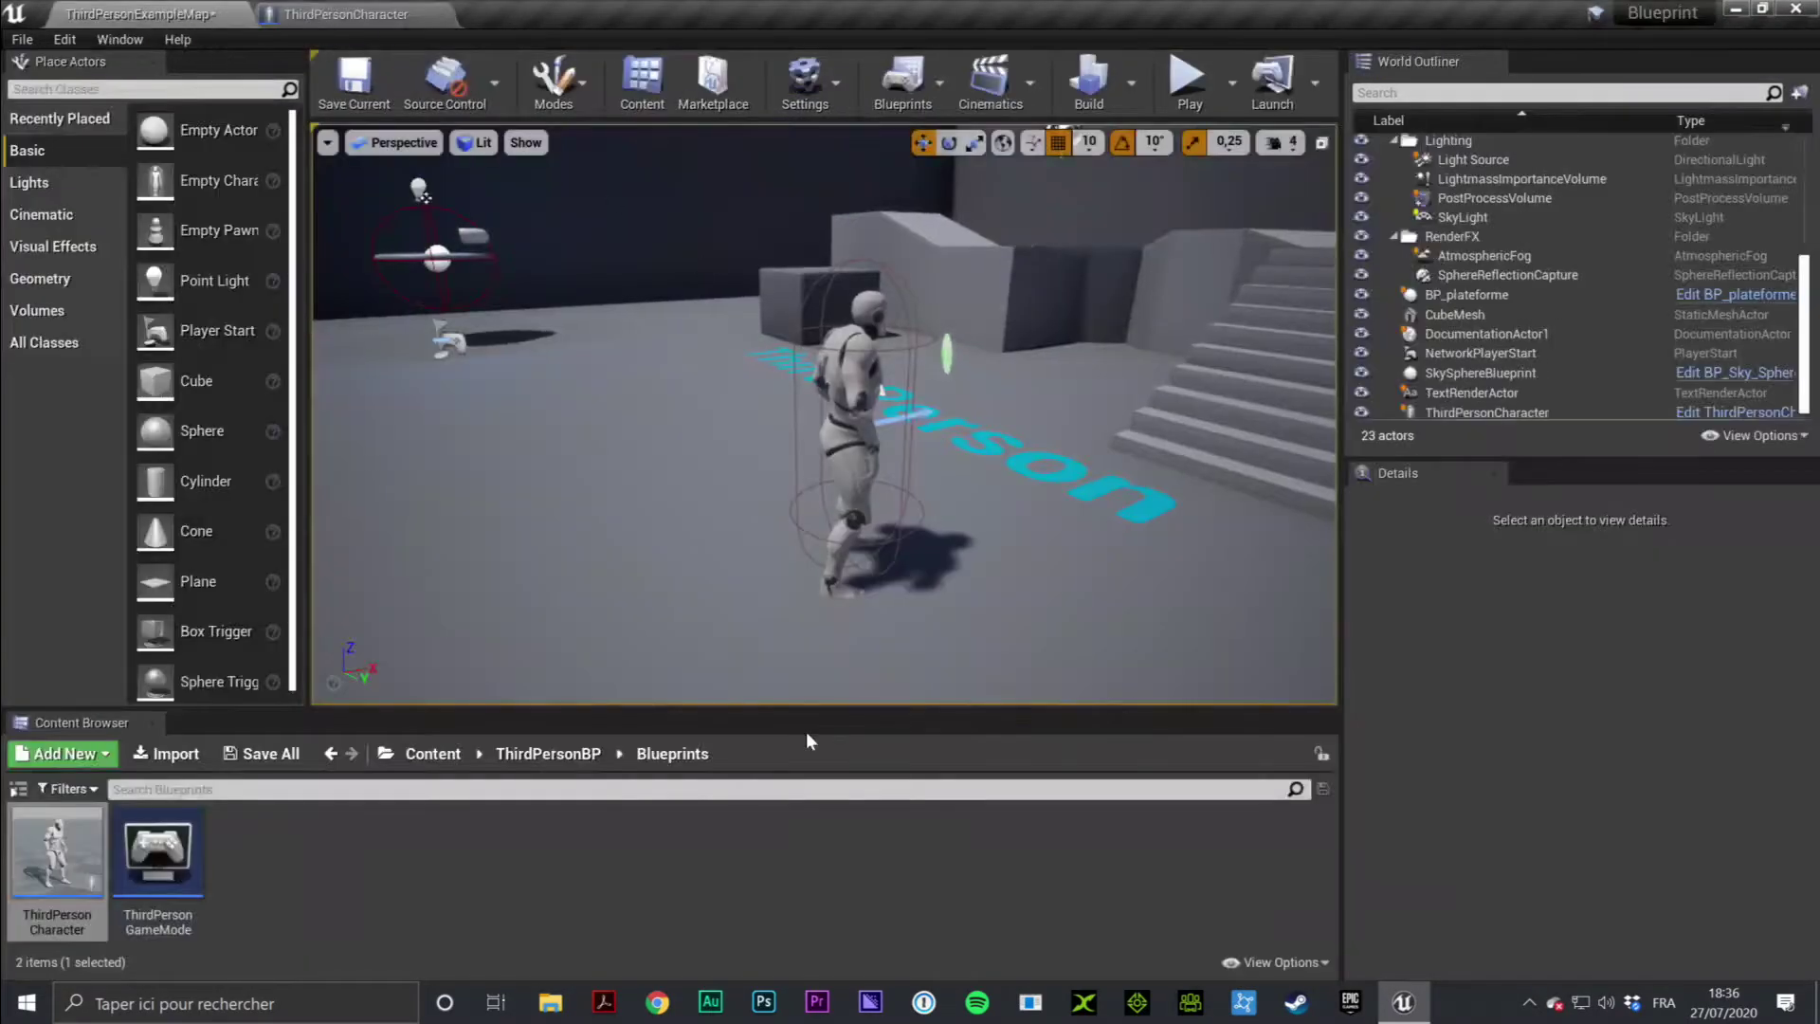
click(433, 753)
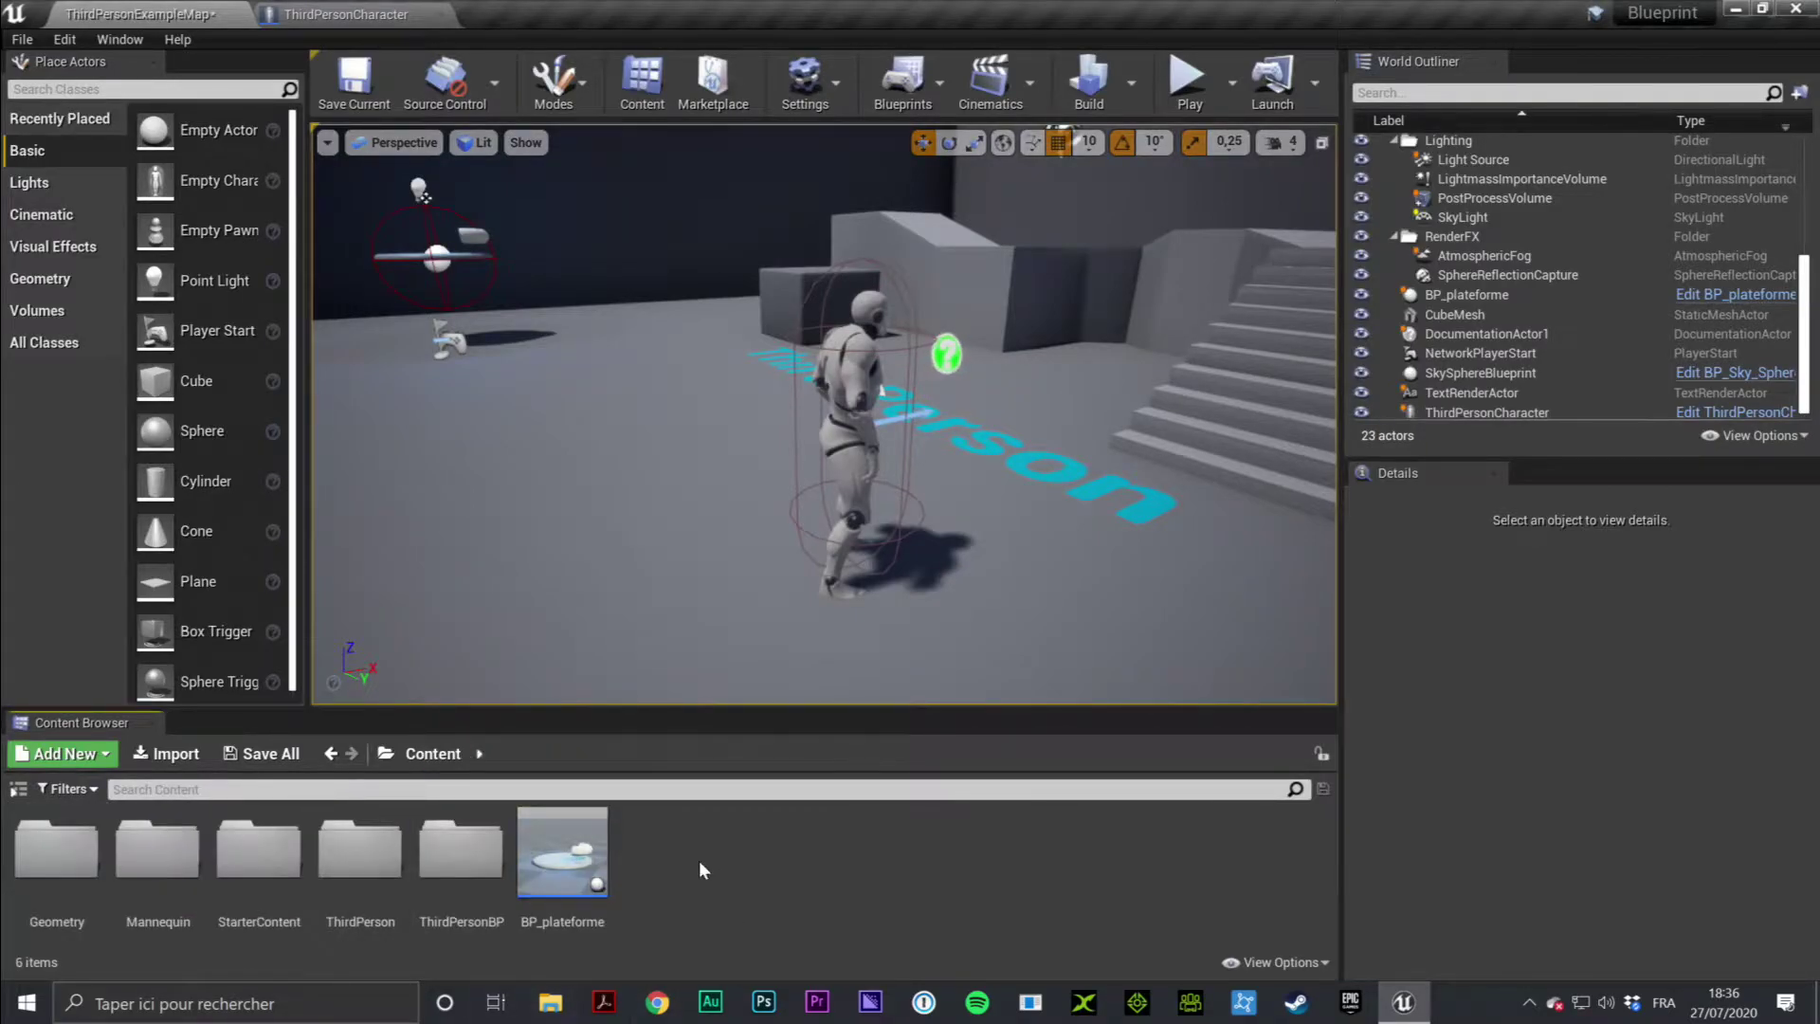
click(563, 853)
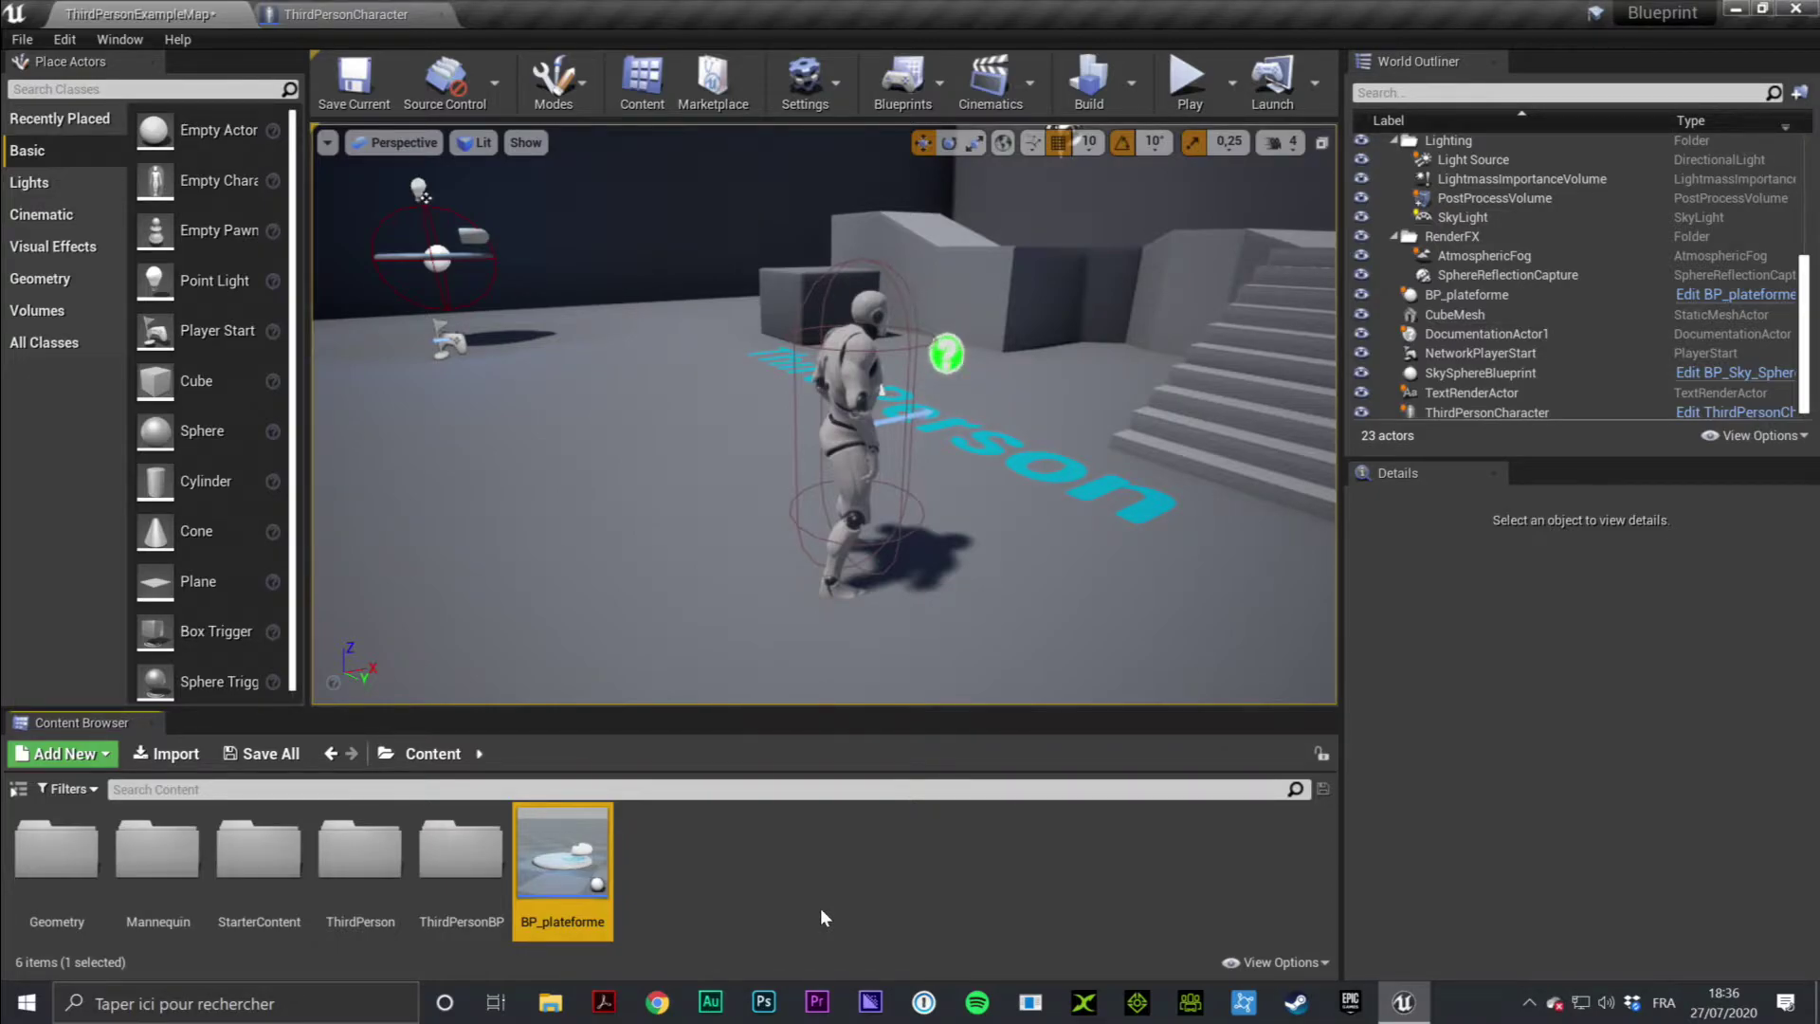
double_click(590, 850)
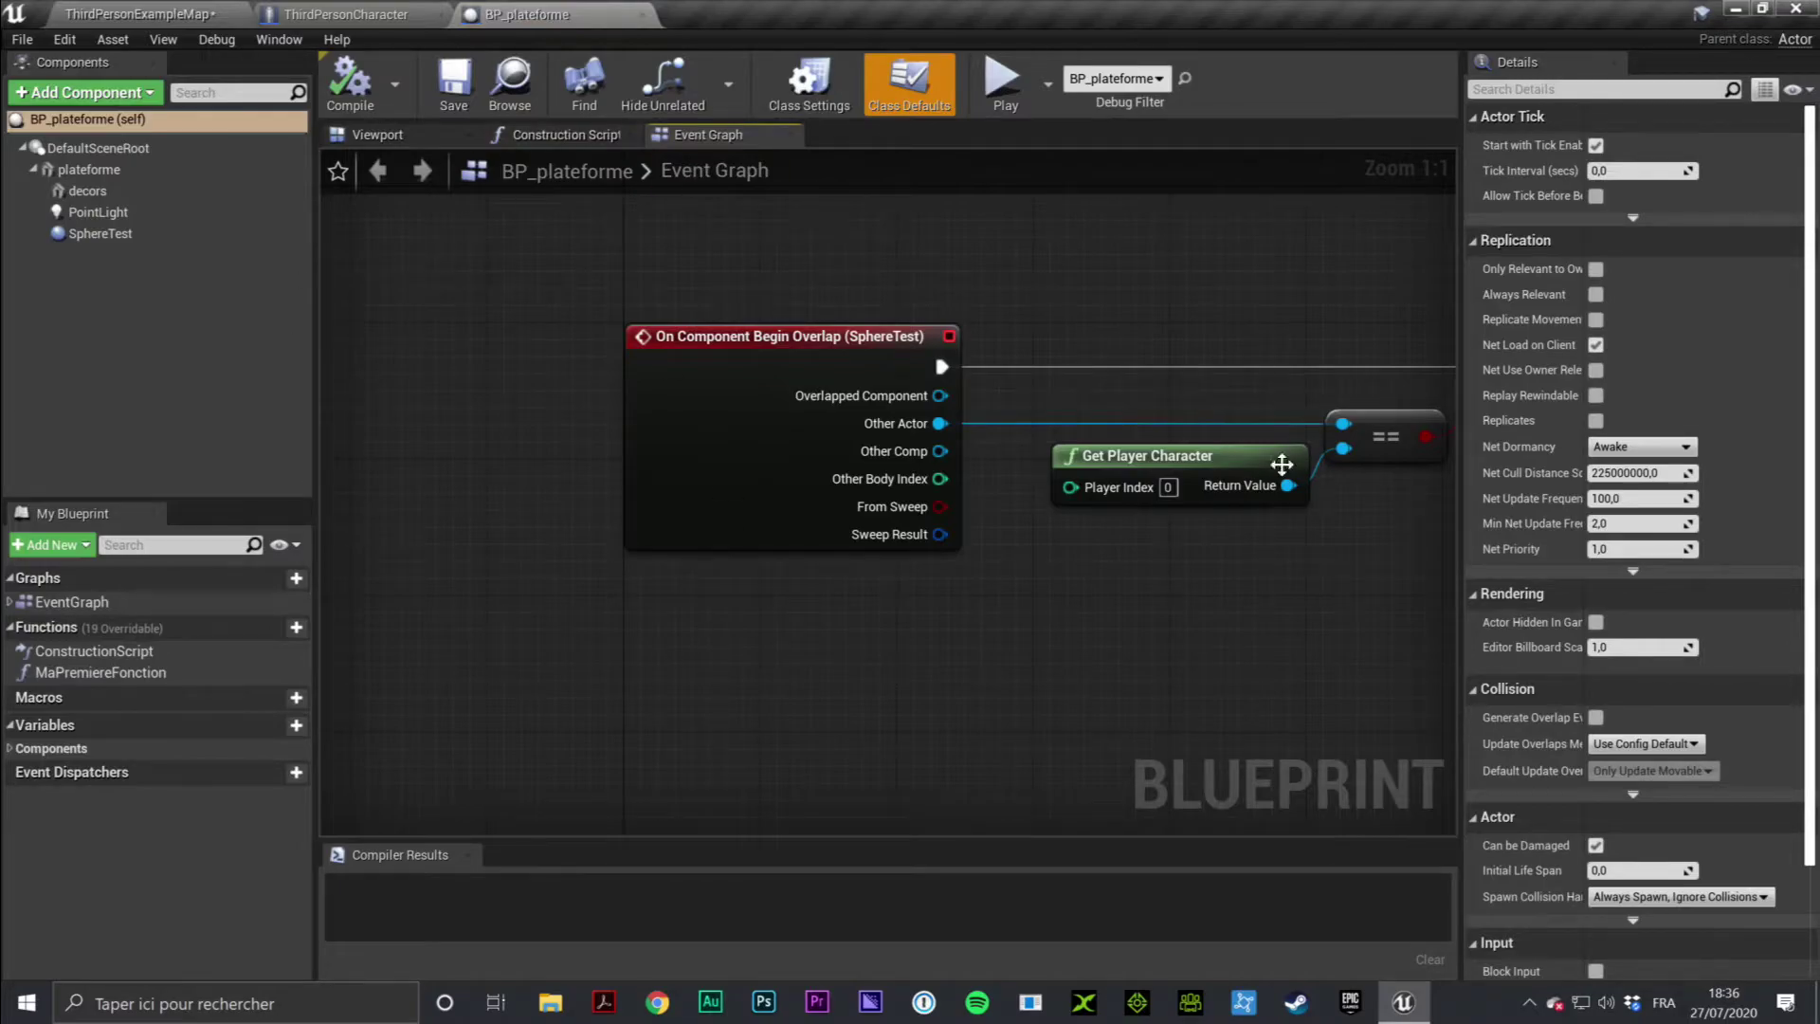
click(642, 14)
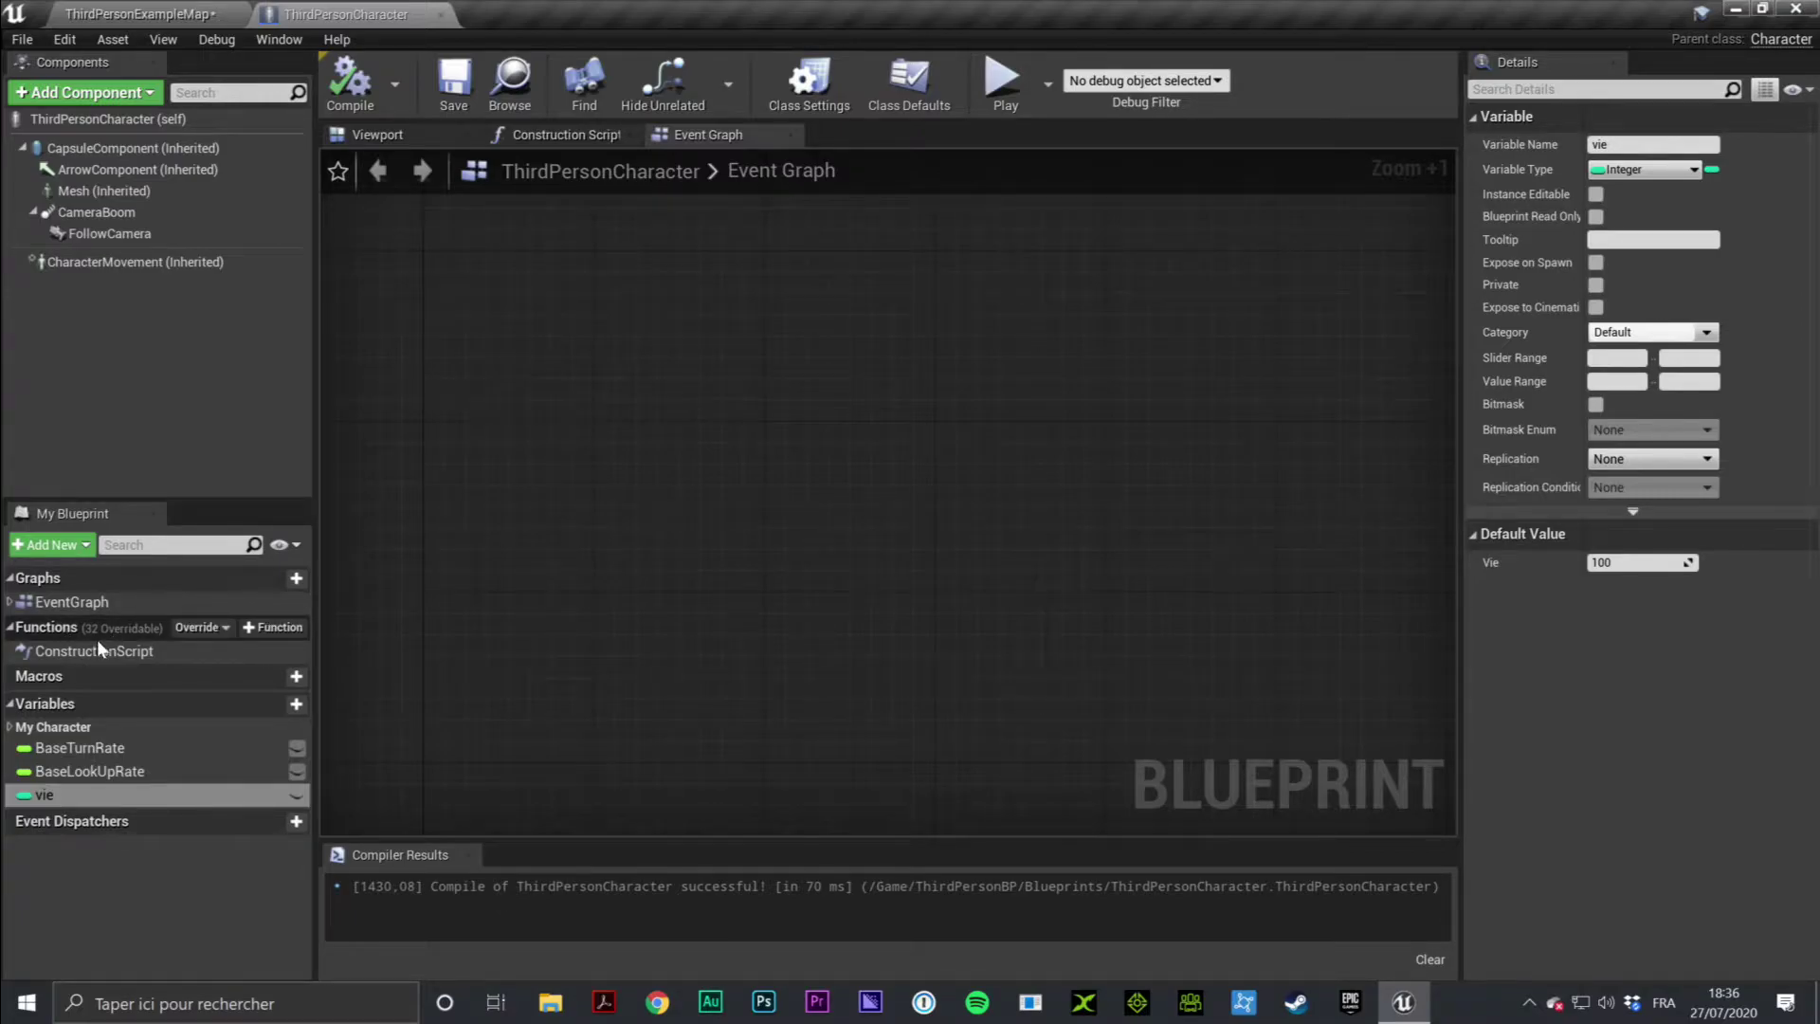
Create a function named gestionVie and zoom in on its entry node
click(270, 634)
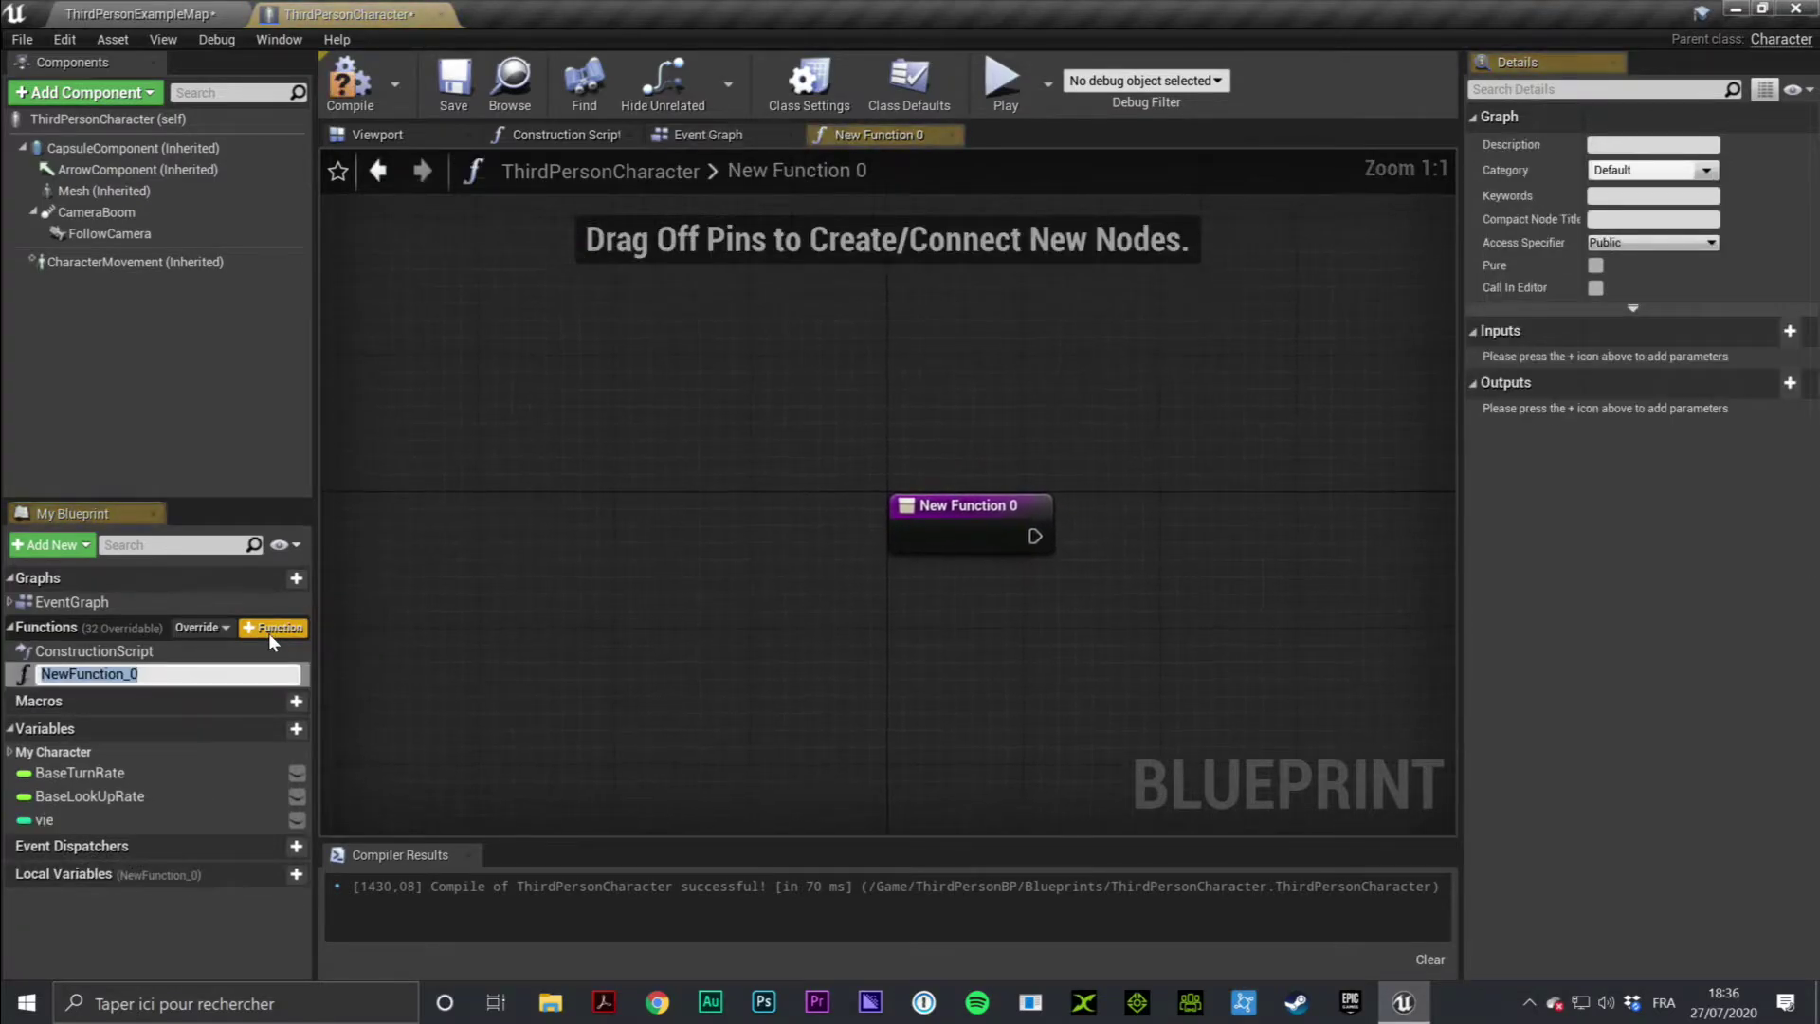
text(gestionVie)
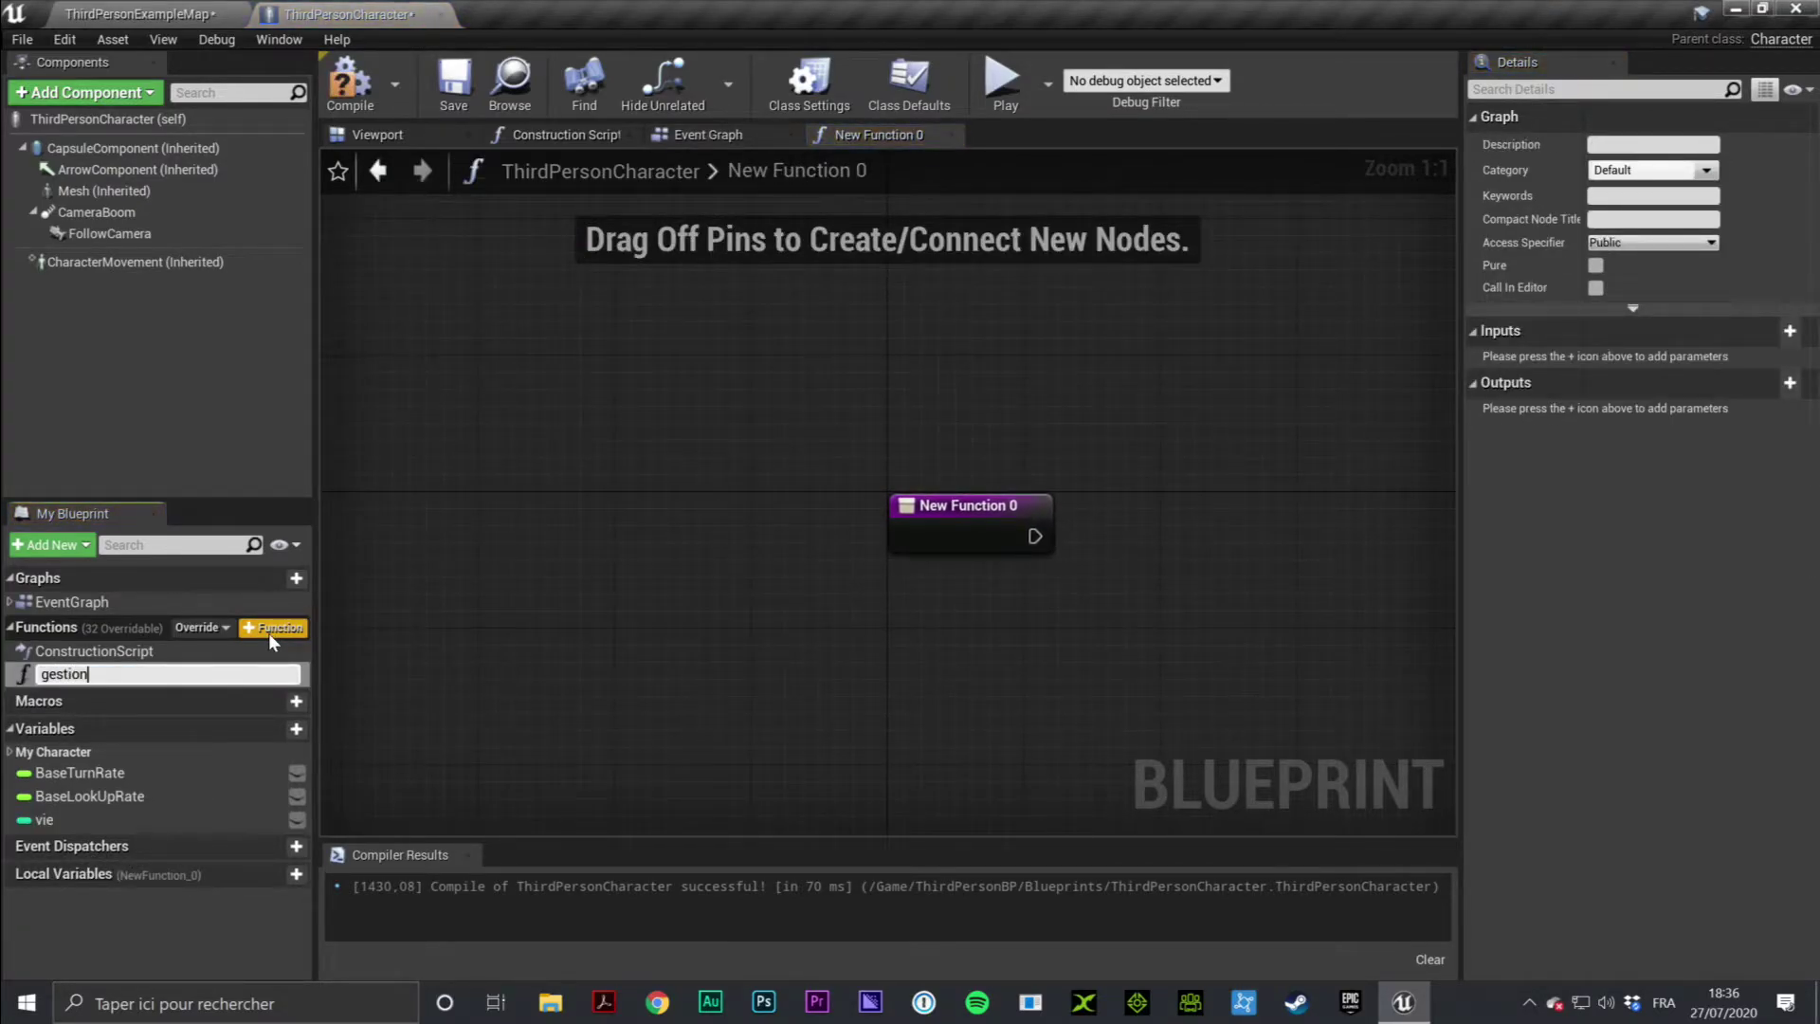
key(Return)
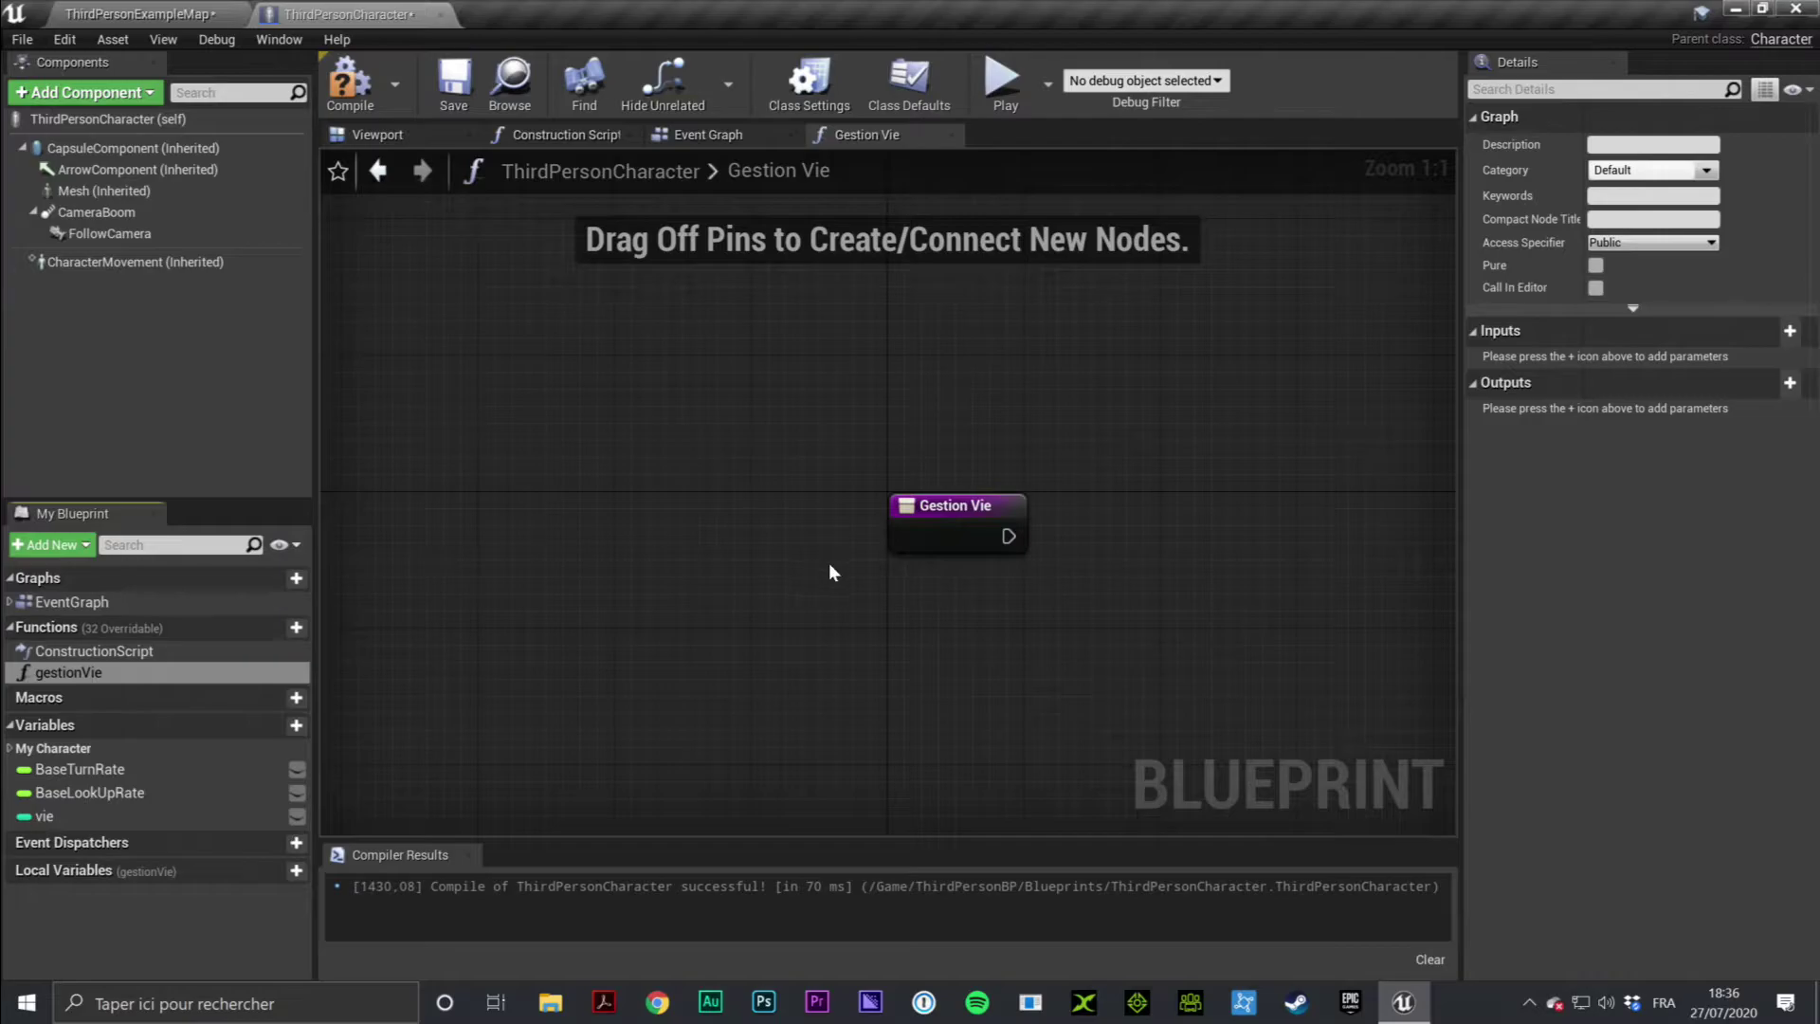
mouse_move(1075, 522)
right_down()
mouse_move(909, 418)
mouse_move(863, 414)
right_up()
scroll(862, 395, up, 7)
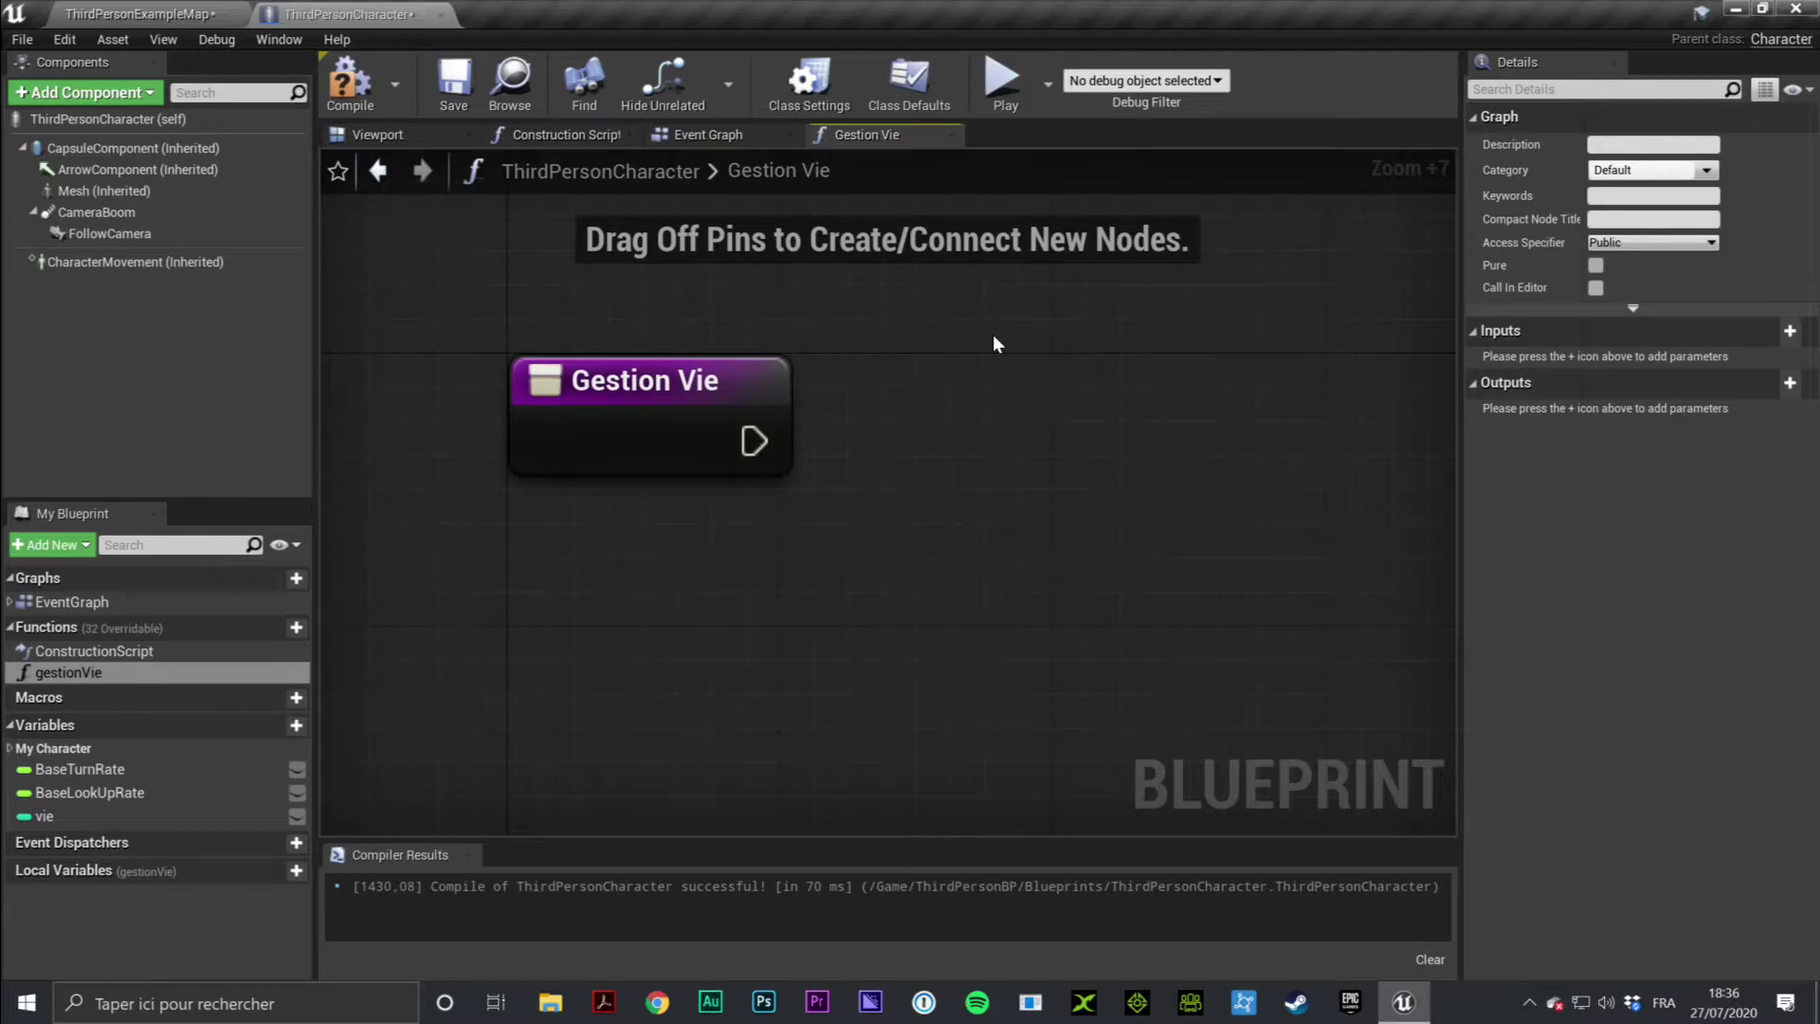
click(178, 13)
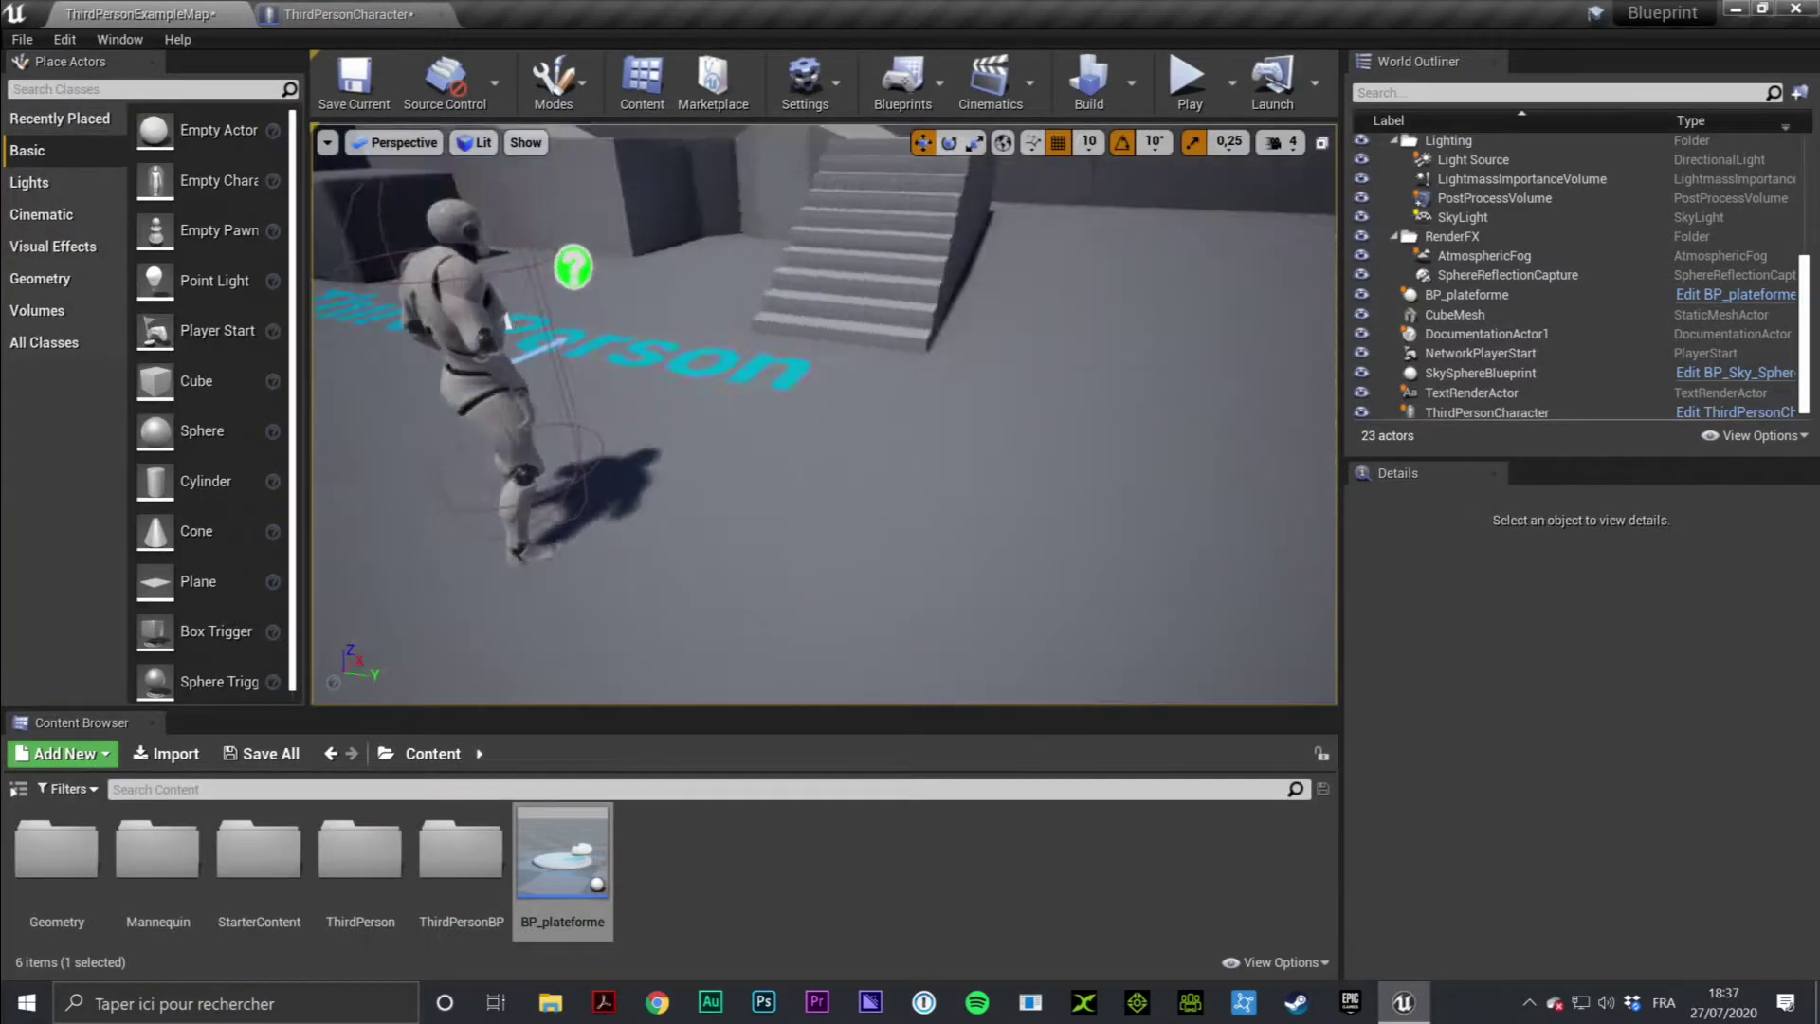
mouse_move(507, 323)
right_down()
mouse_move(588, 285)
mouse_move(1275, 152)
right_up()
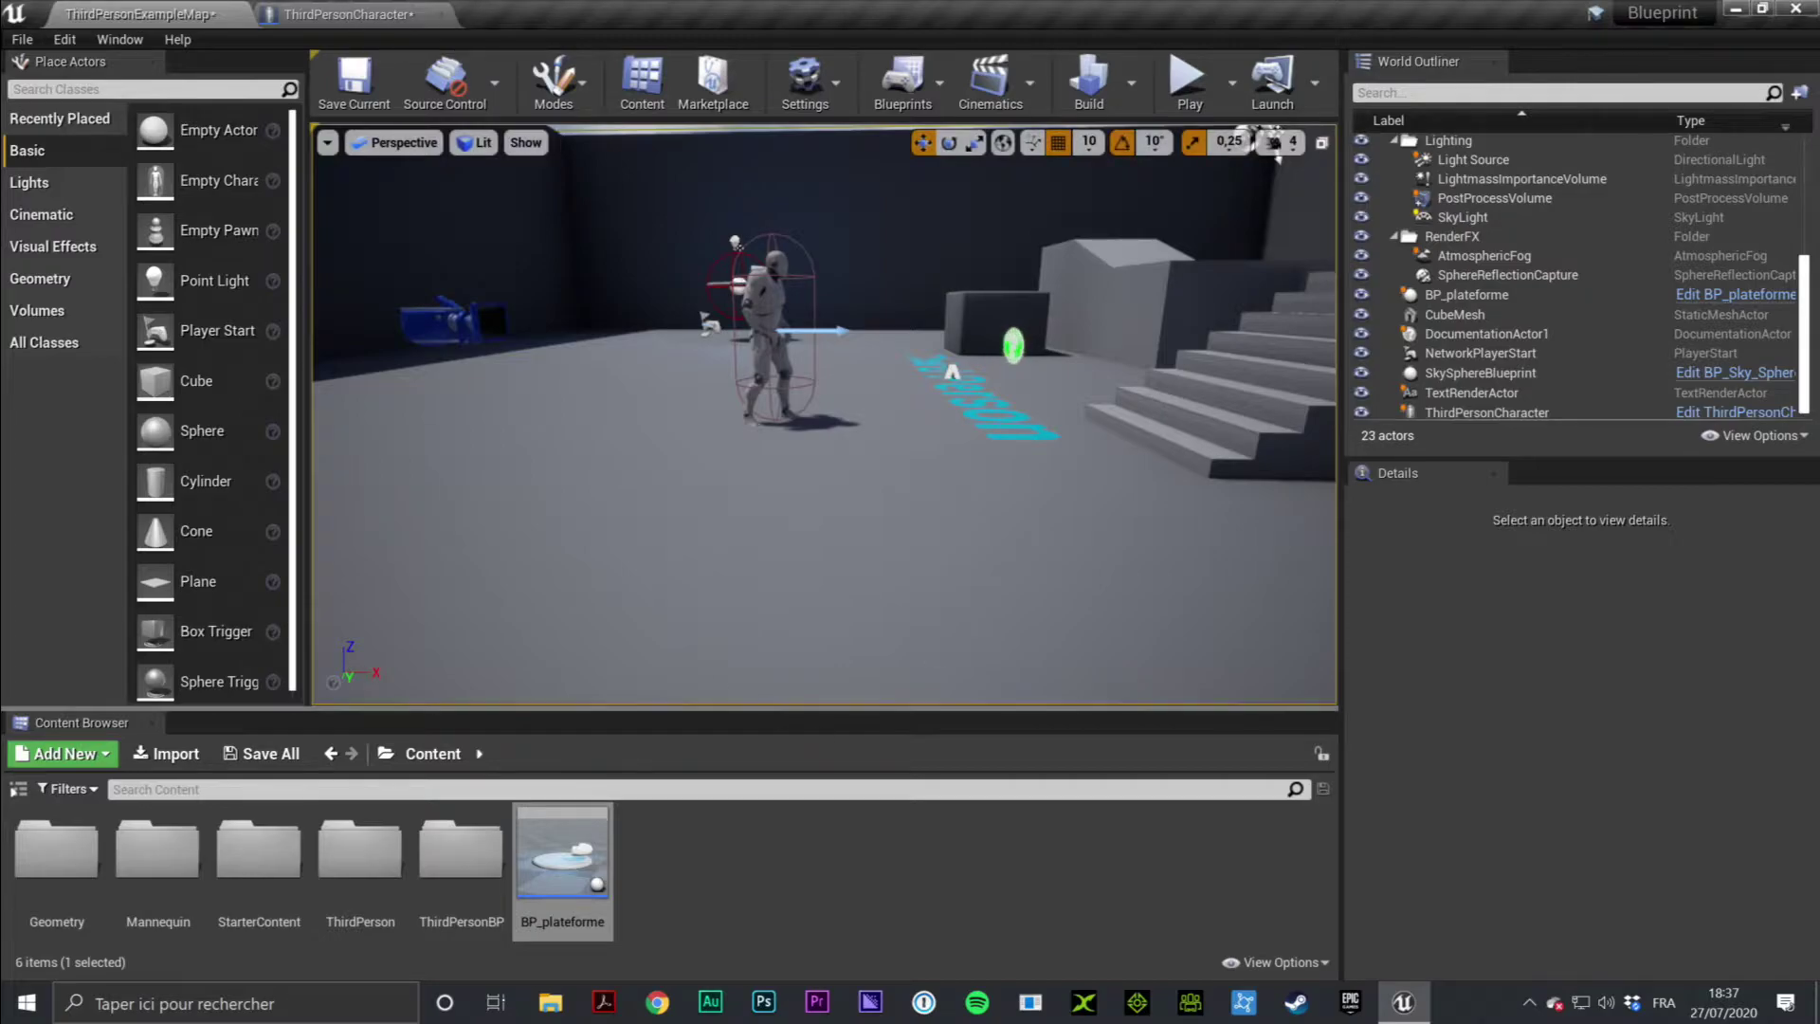
click(349, 14)
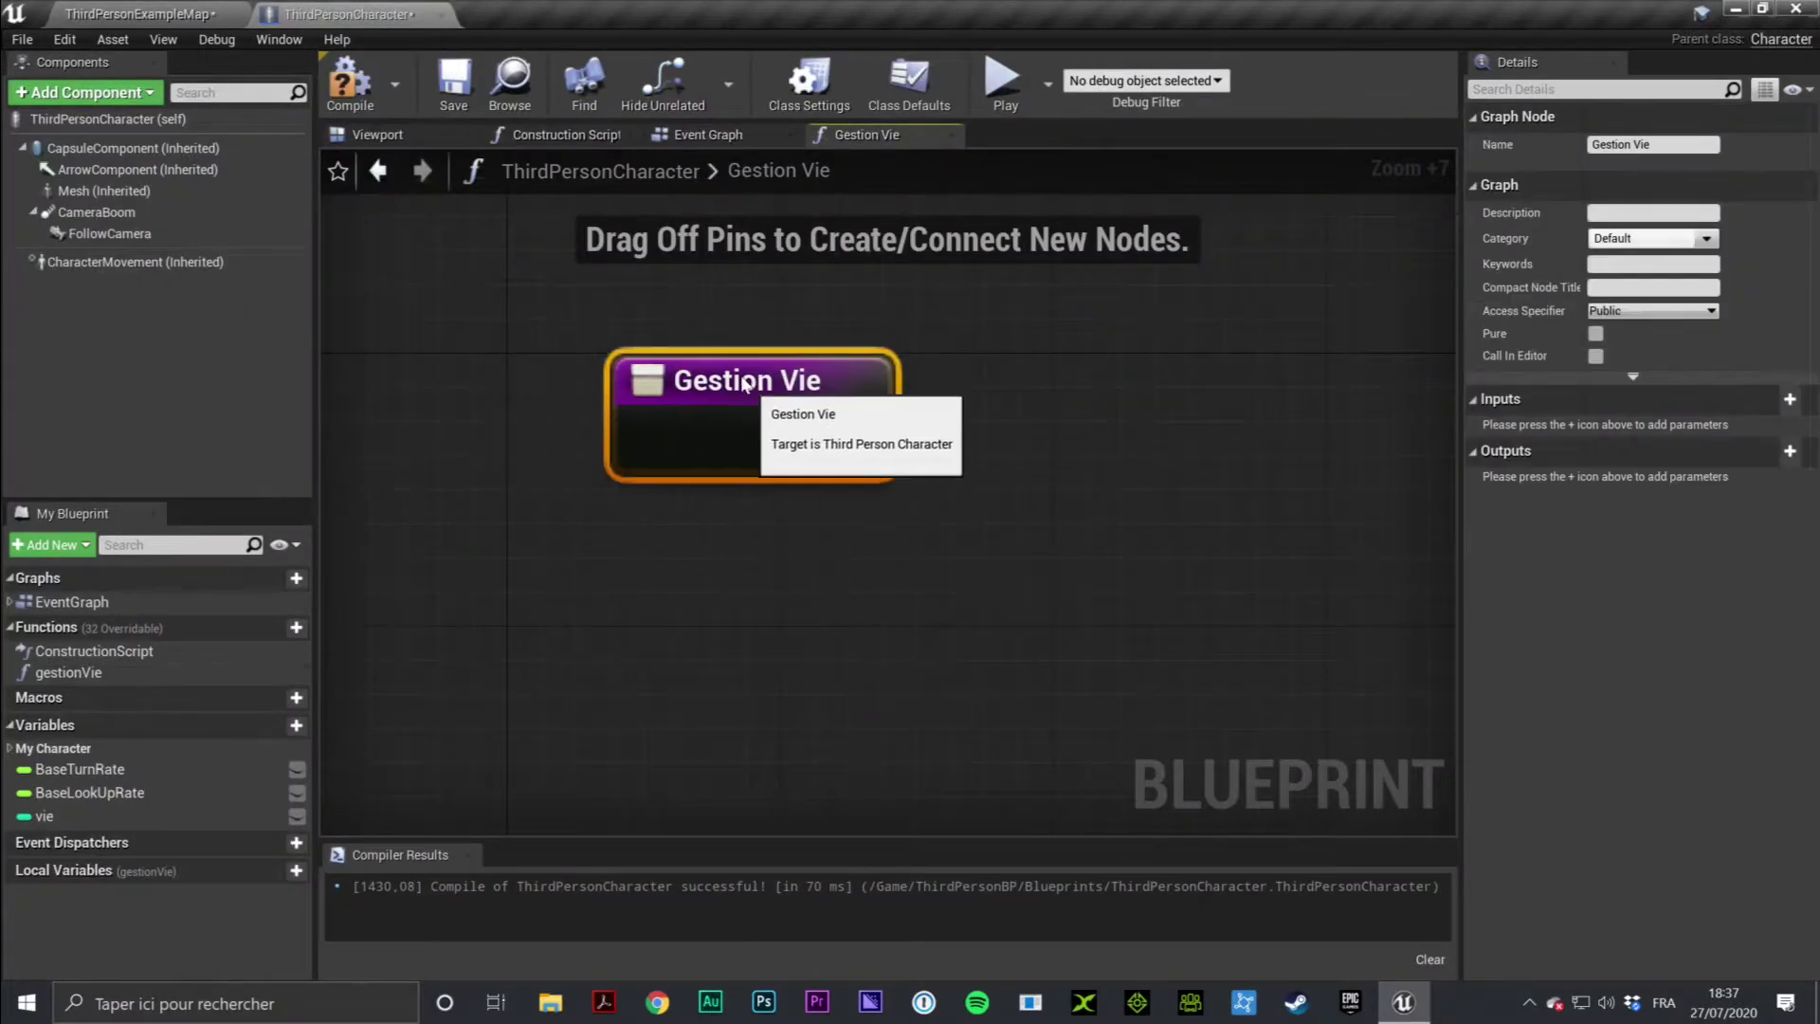
drag(745, 383, 643, 383)
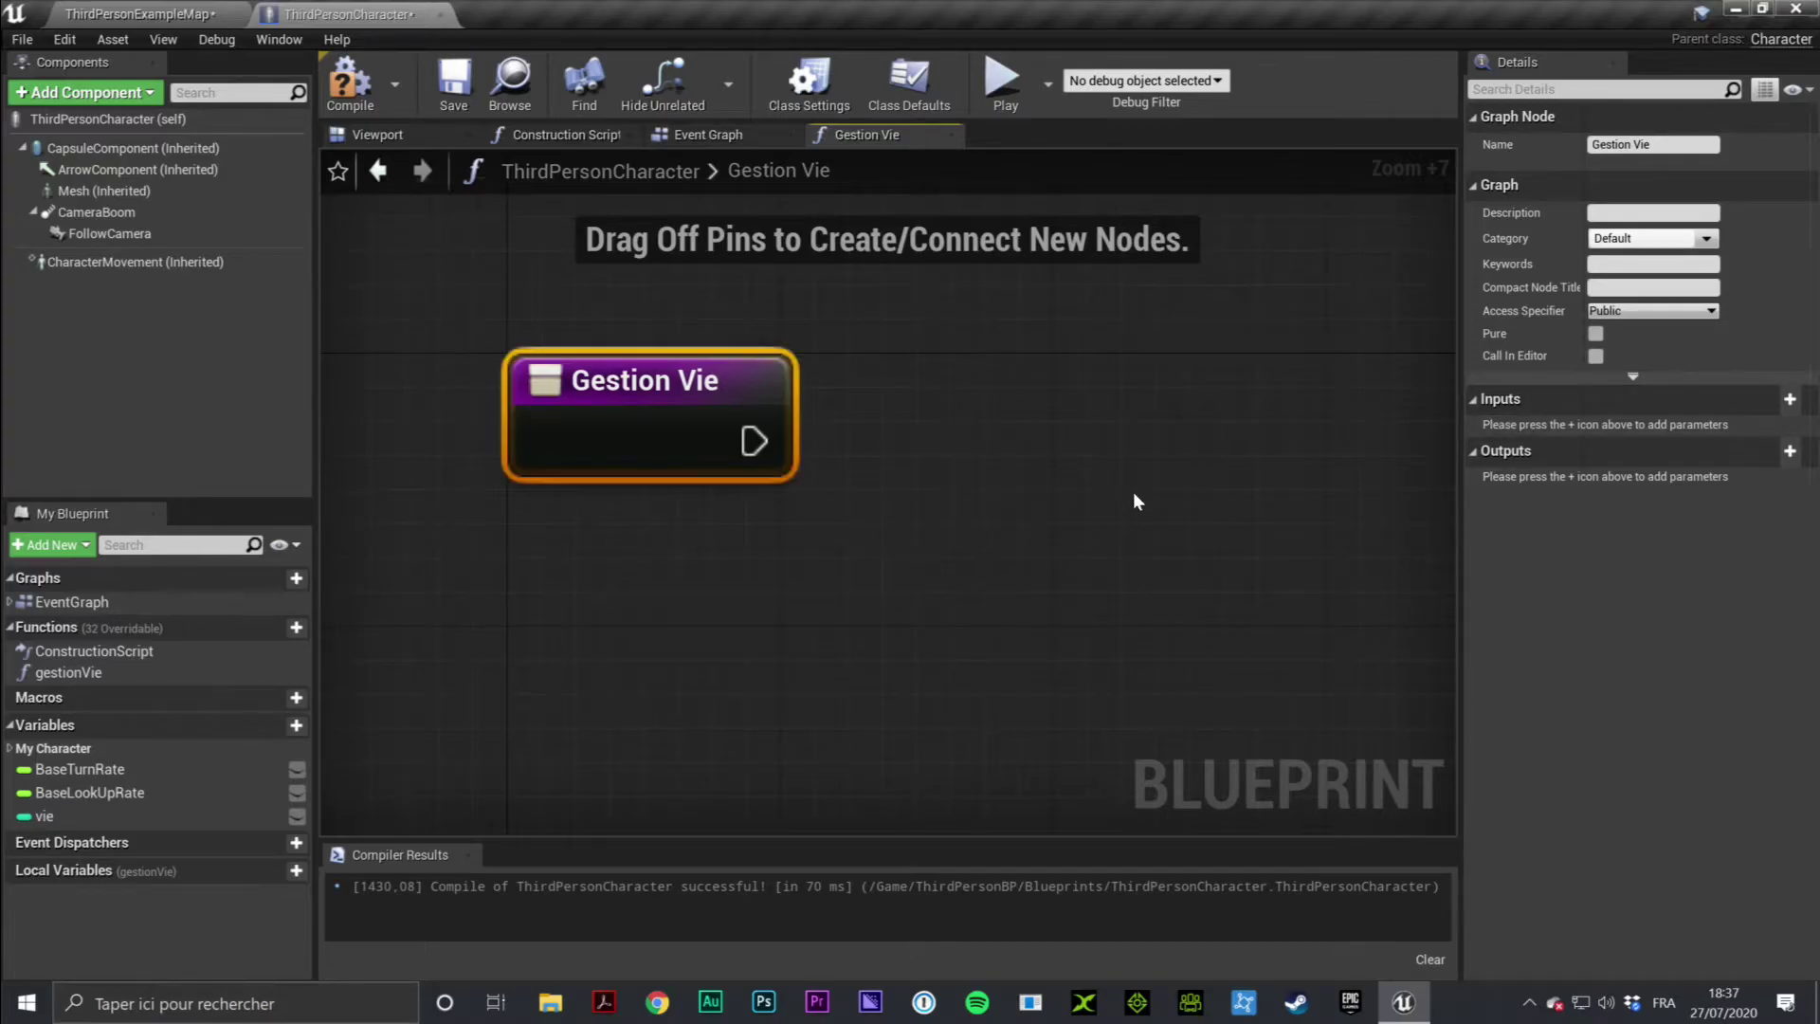
click(1276, 442)
drag(427, 354, 995, 601)
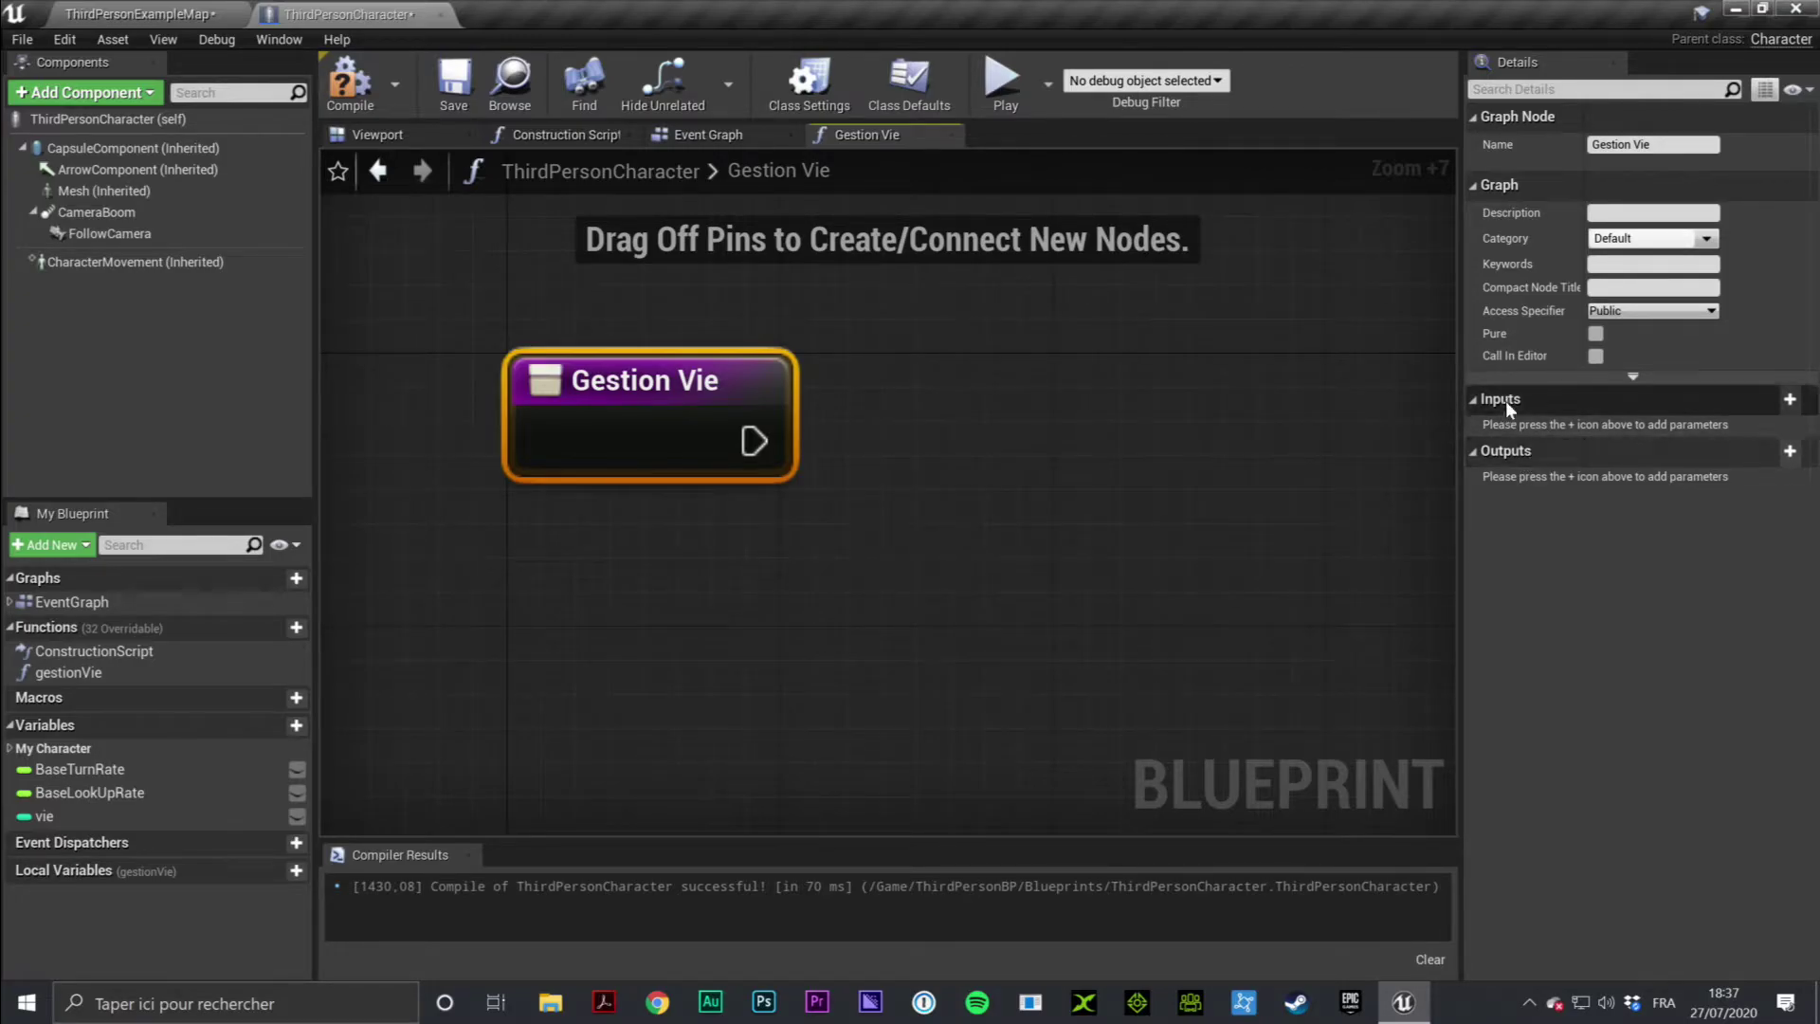
drag(663, 378, 741, 446)
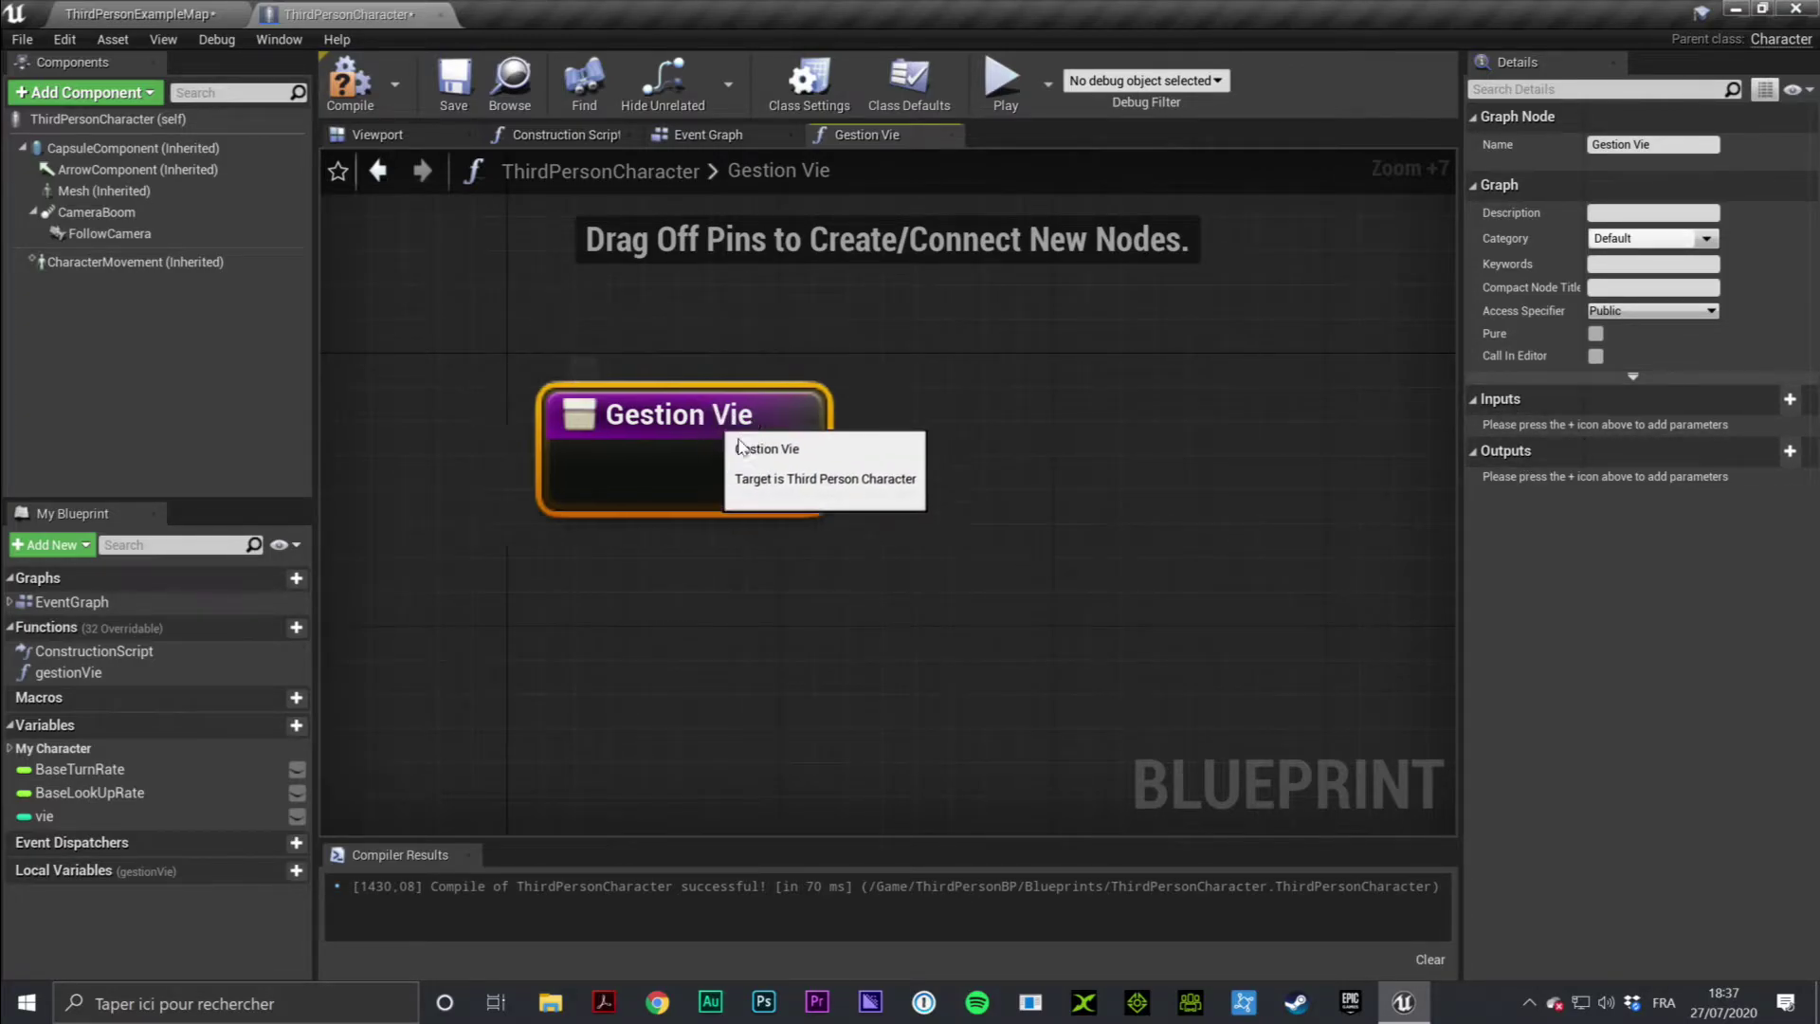
key(ctrl+z)
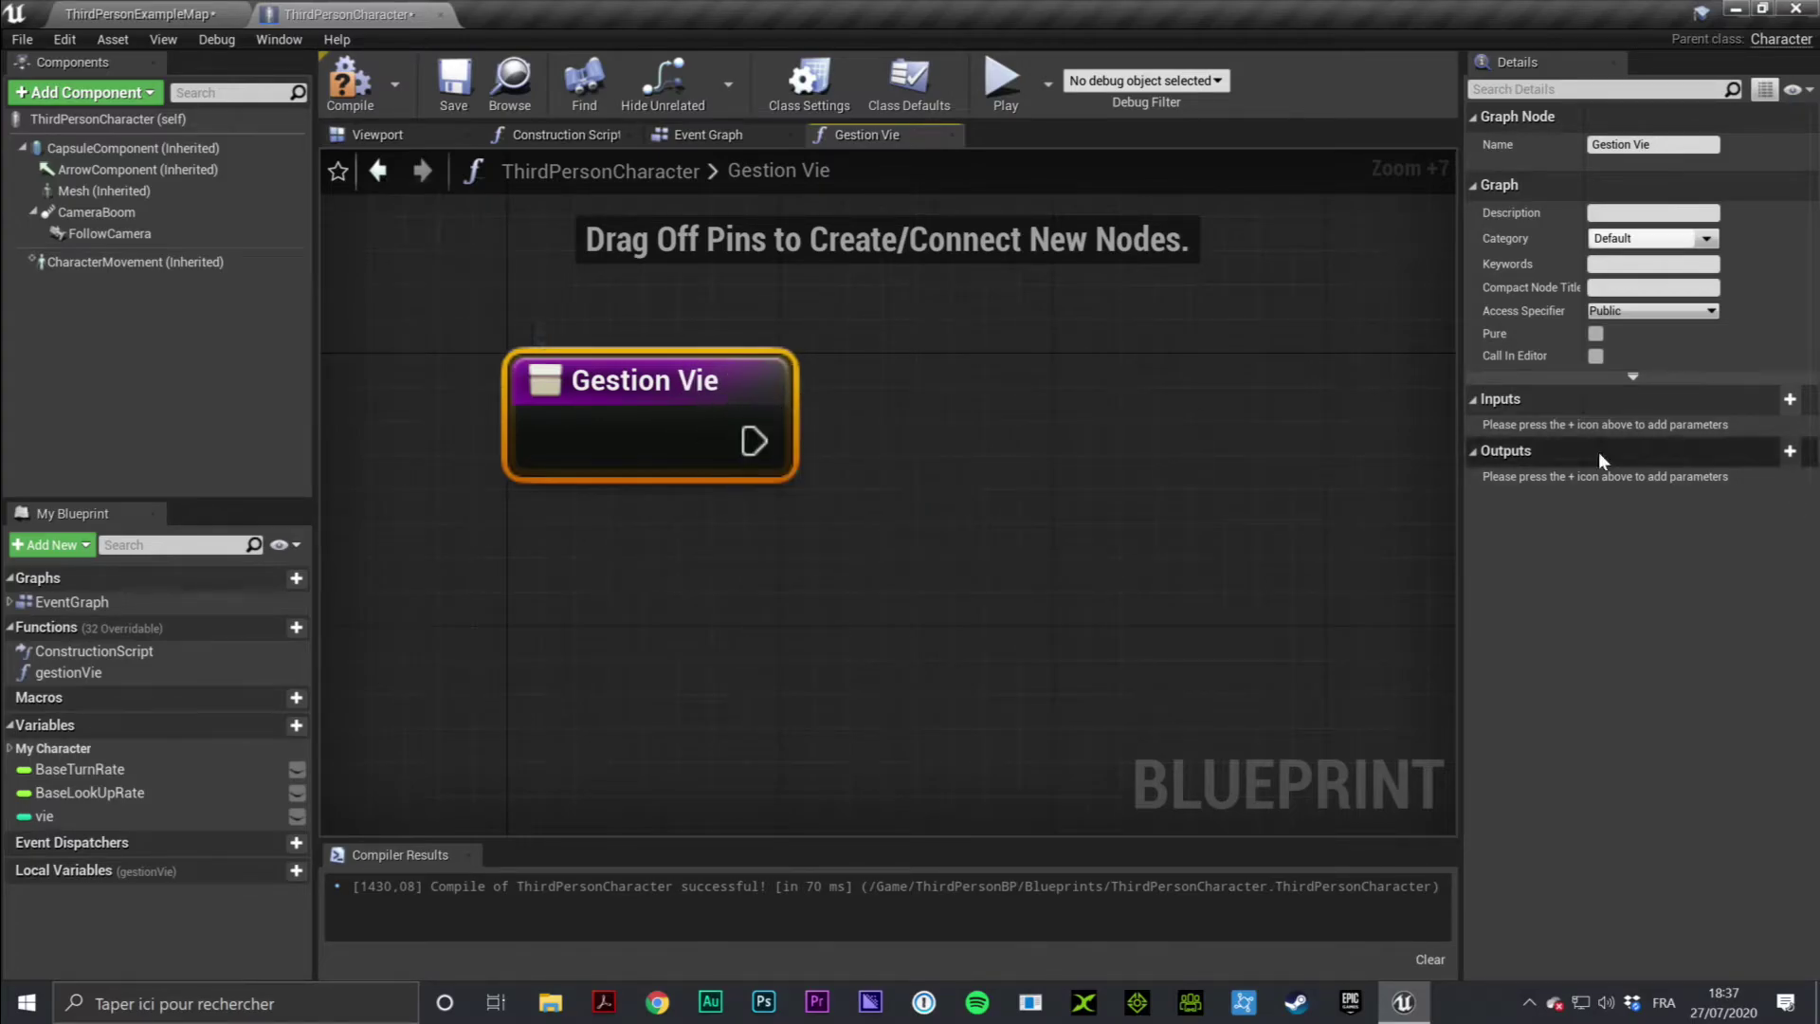
Add an Integer input parameter named pointsVie to the gestionVie function
click(1783, 402)
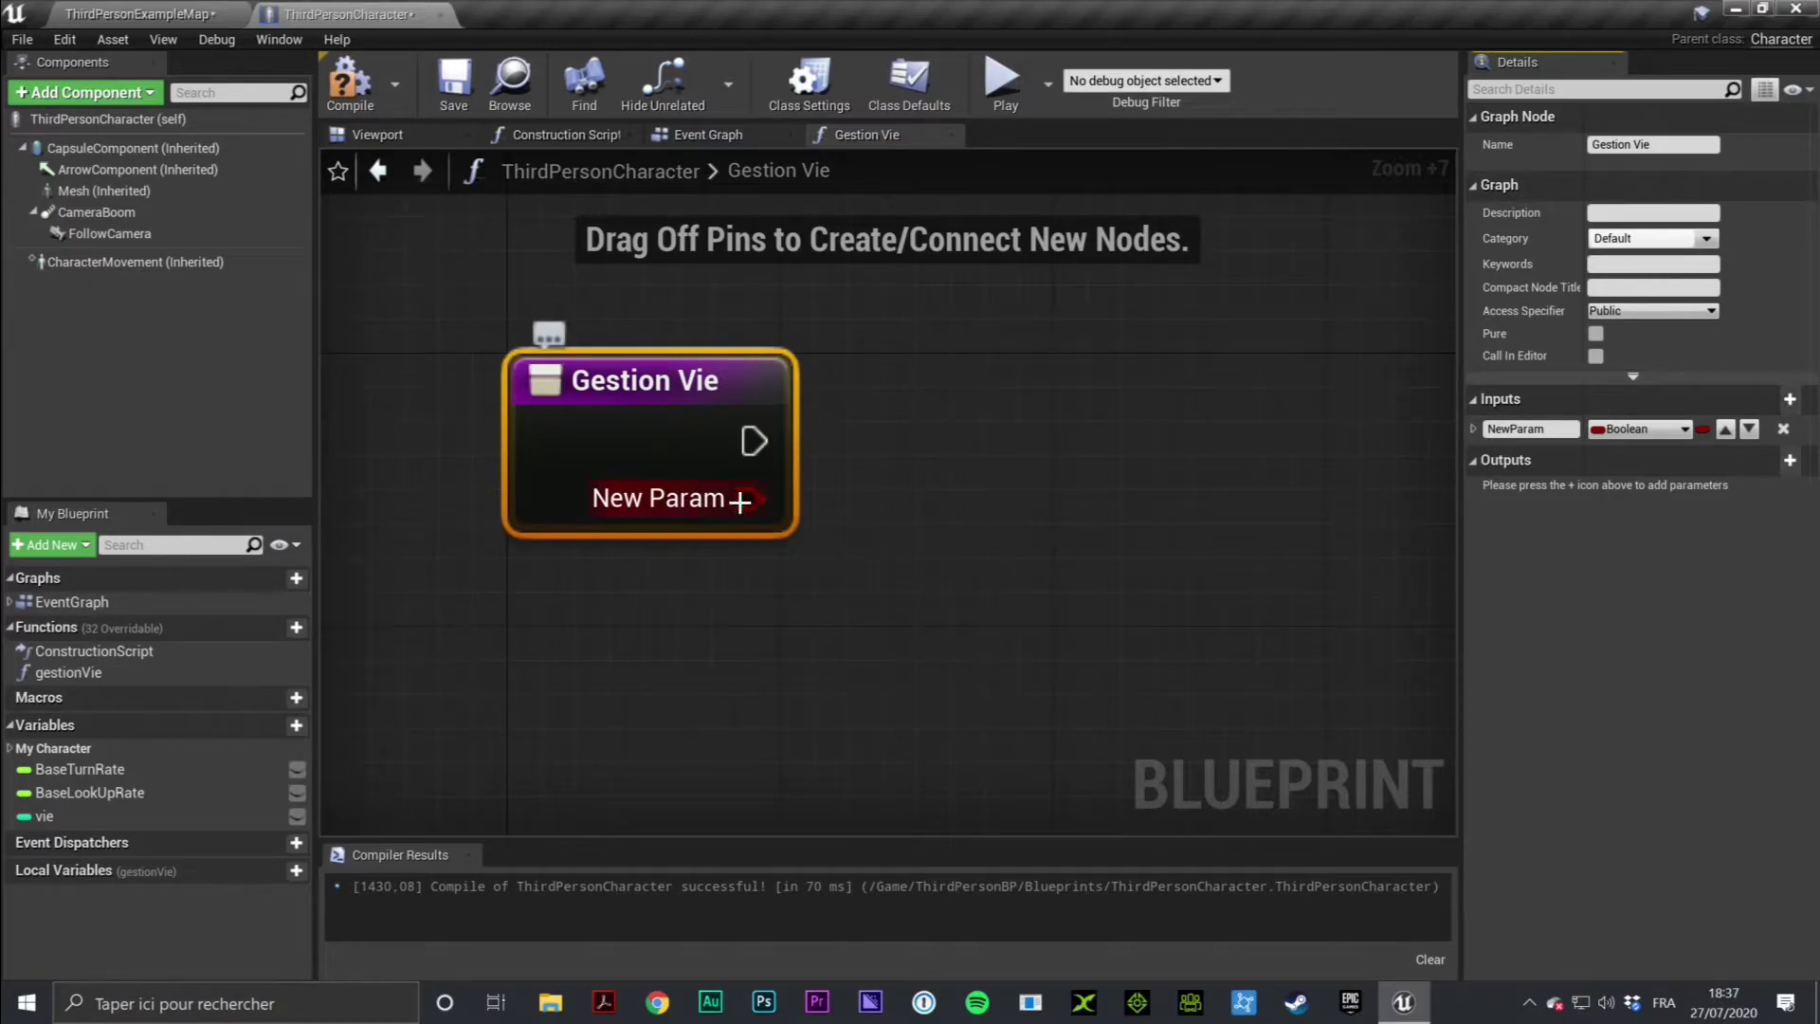
click(1533, 426)
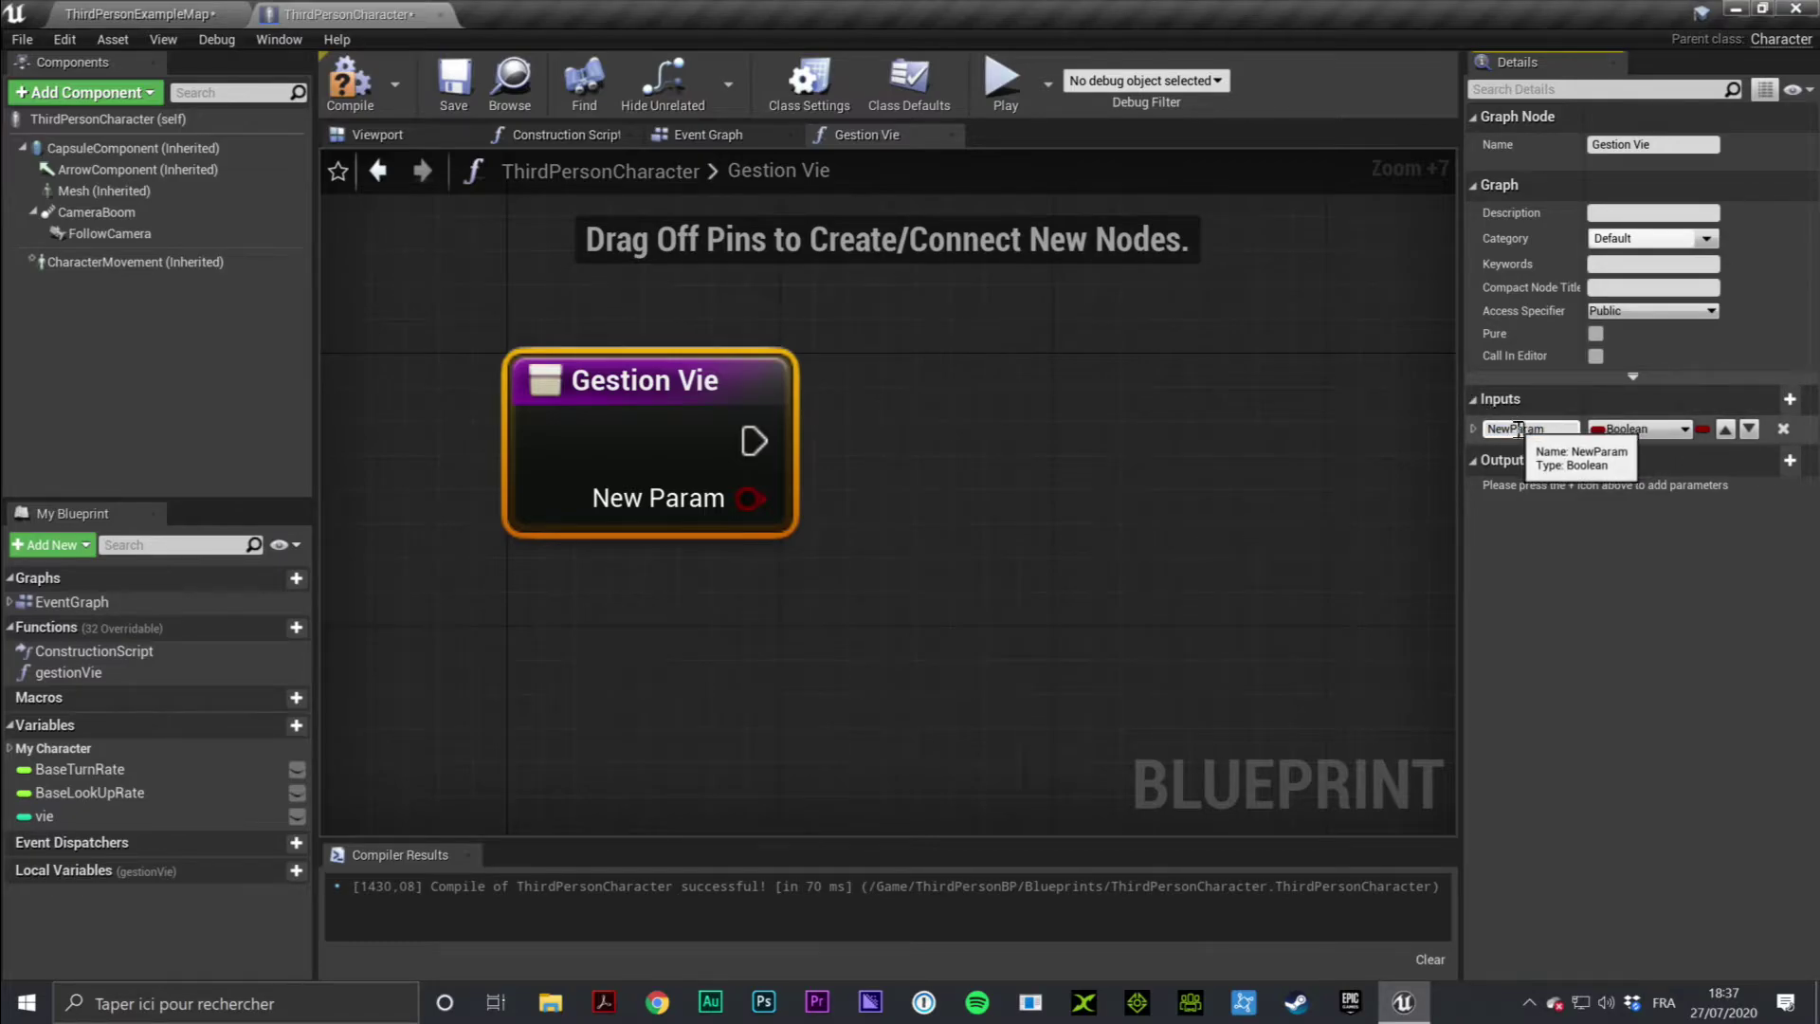
text(poi)
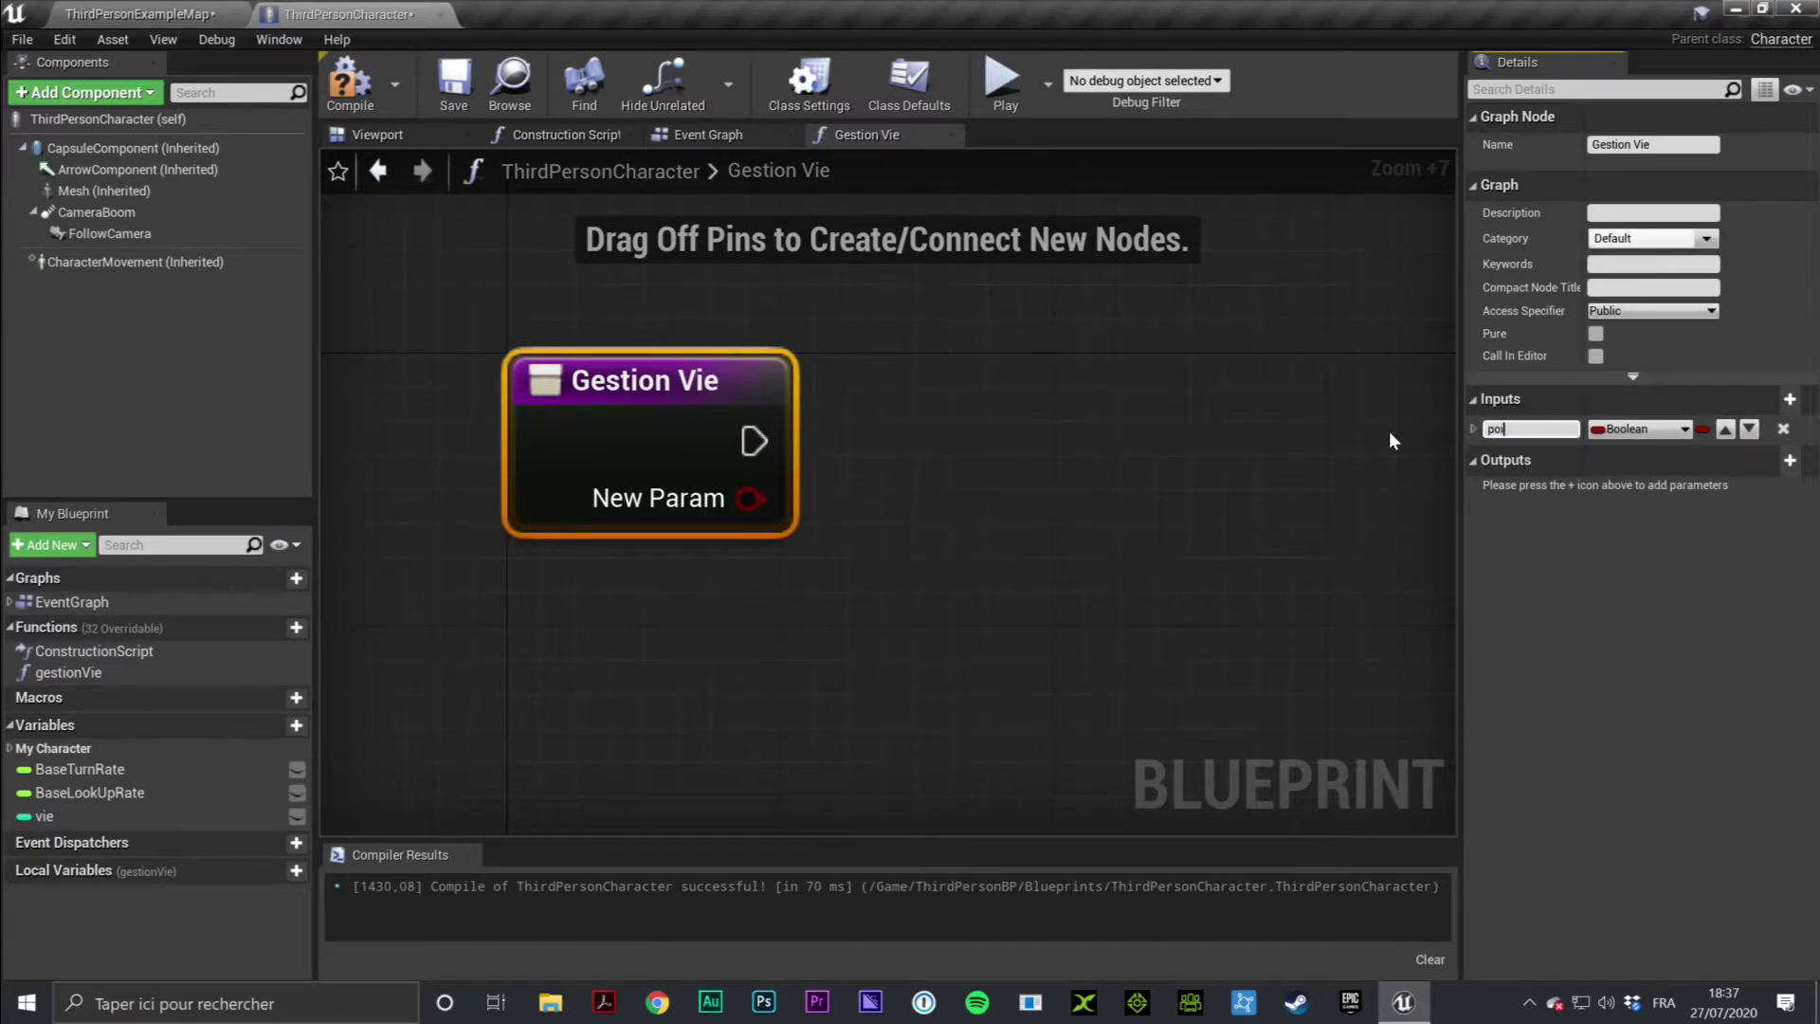
text(ntsVie)
key(Return)
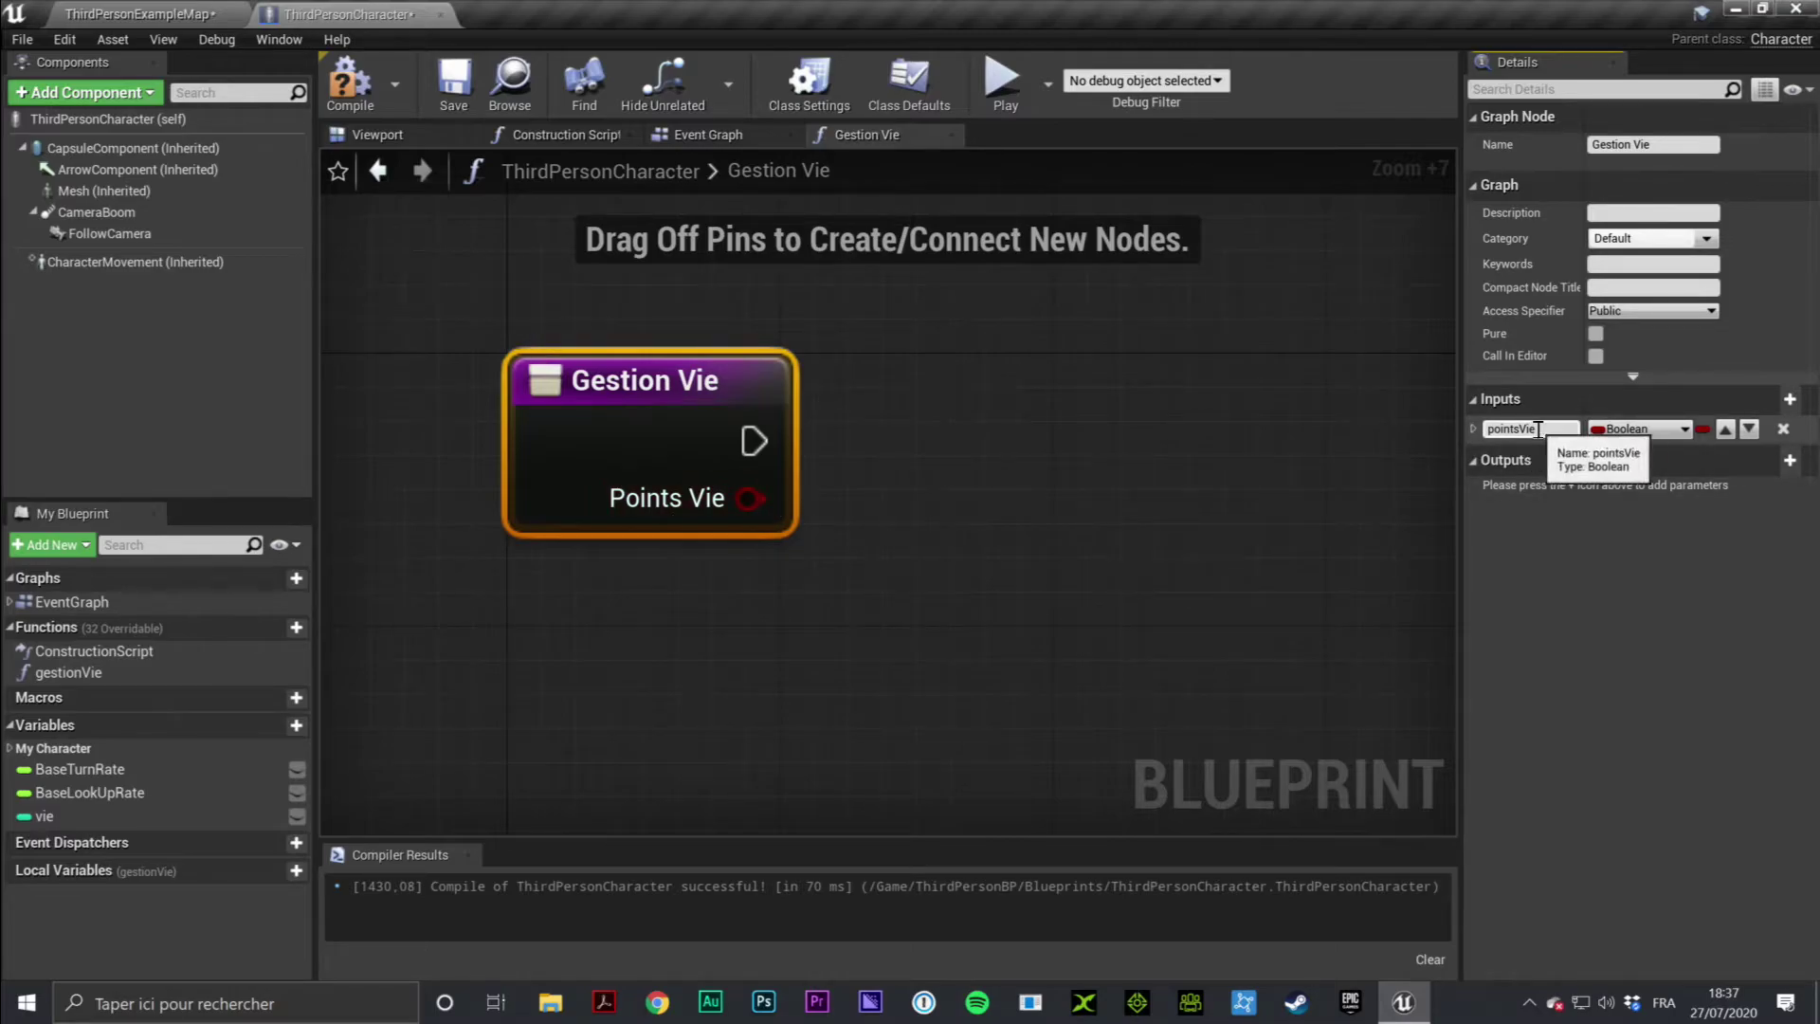
click(1647, 435)
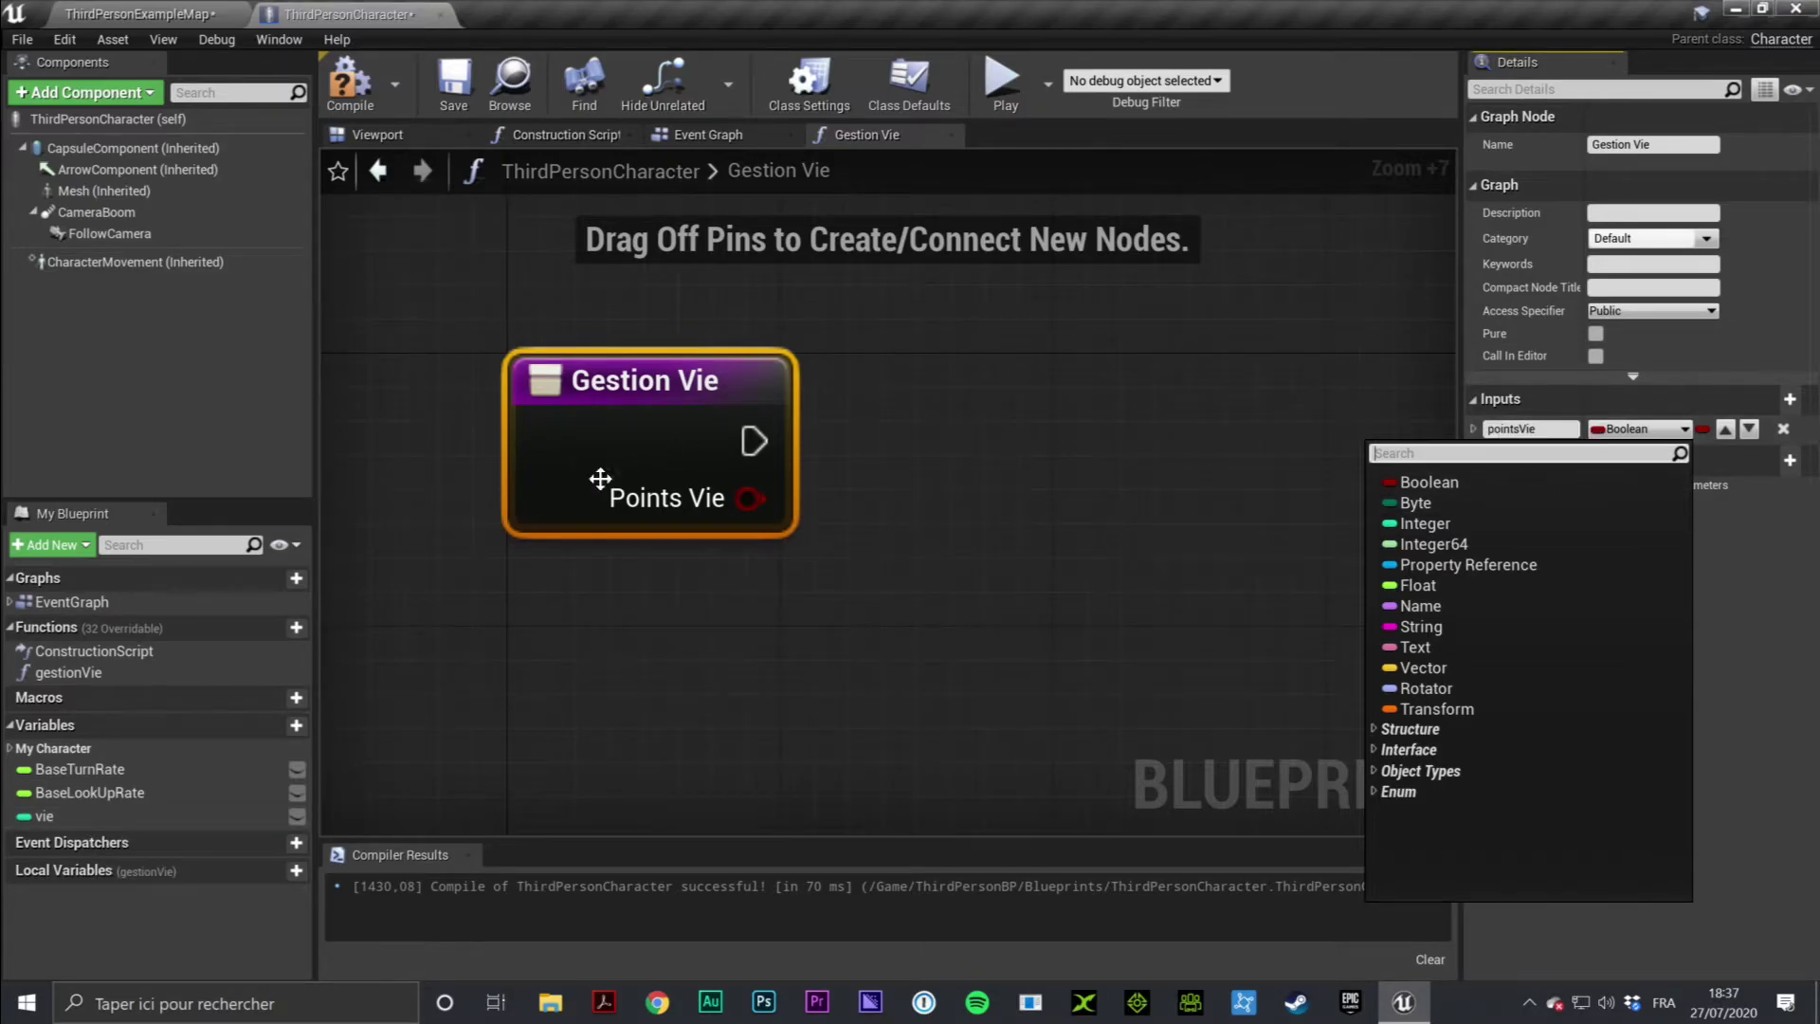
click(1443, 529)
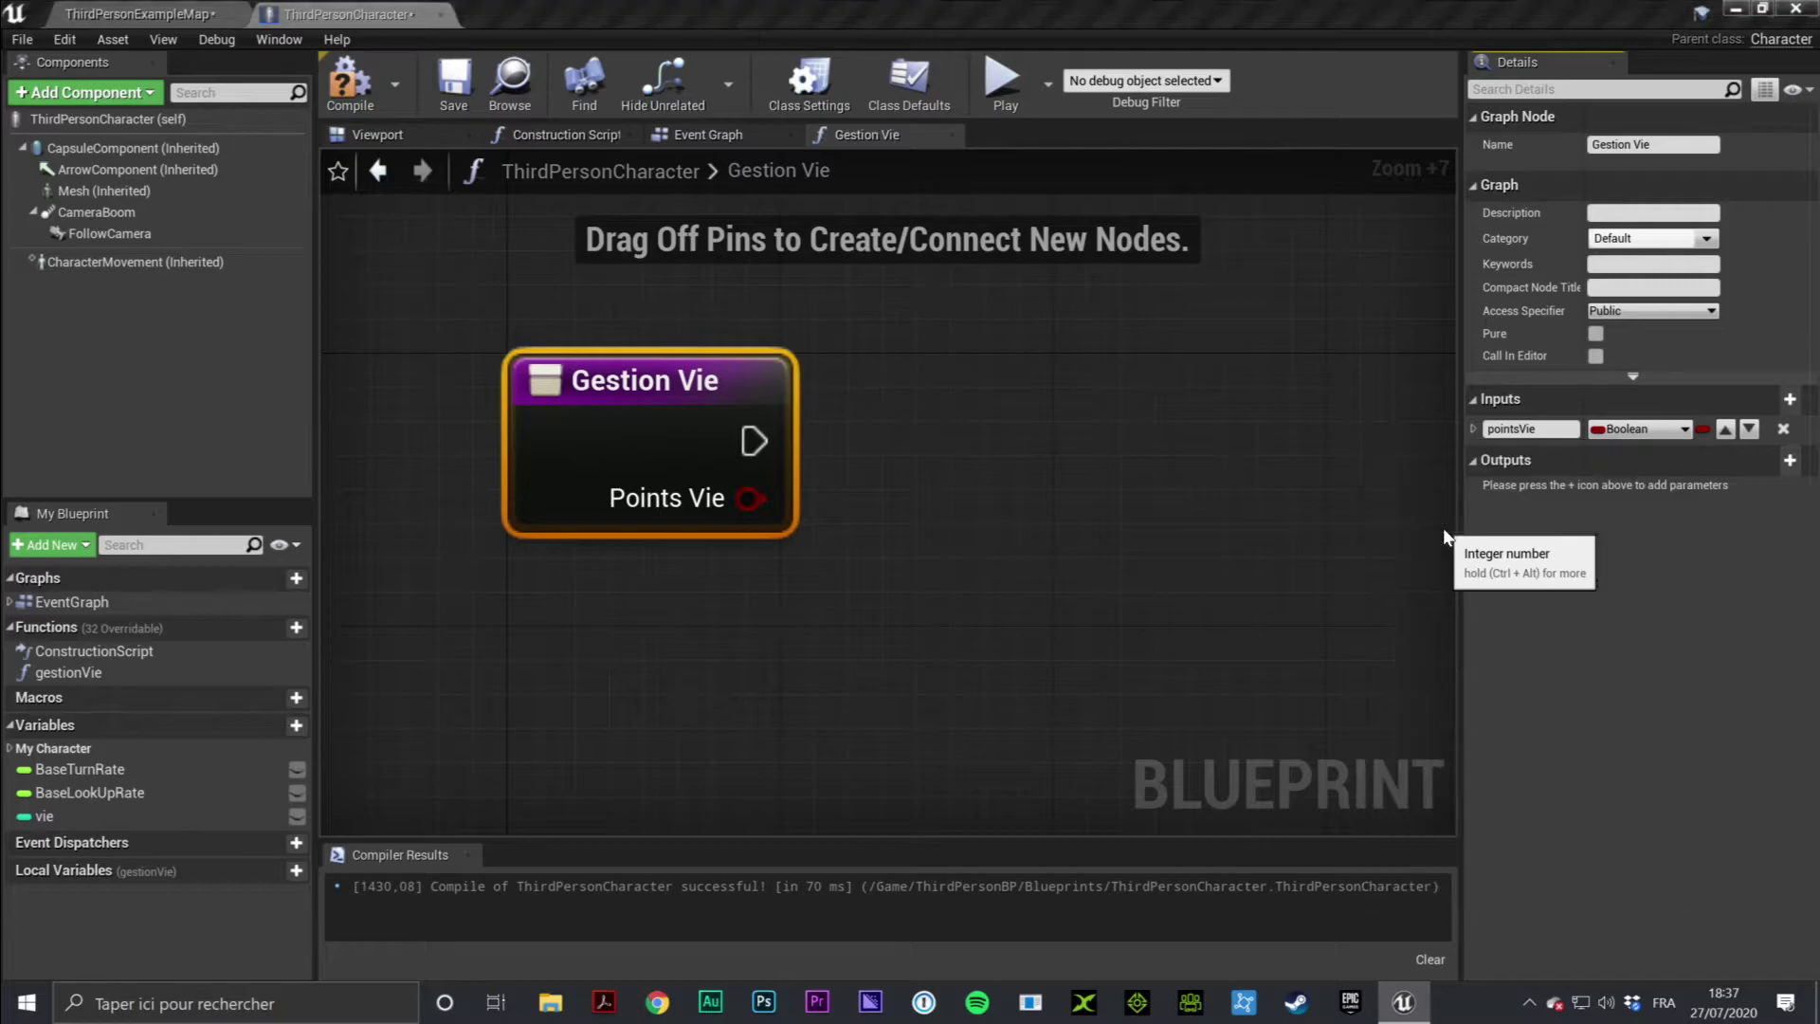
click(944, 554)
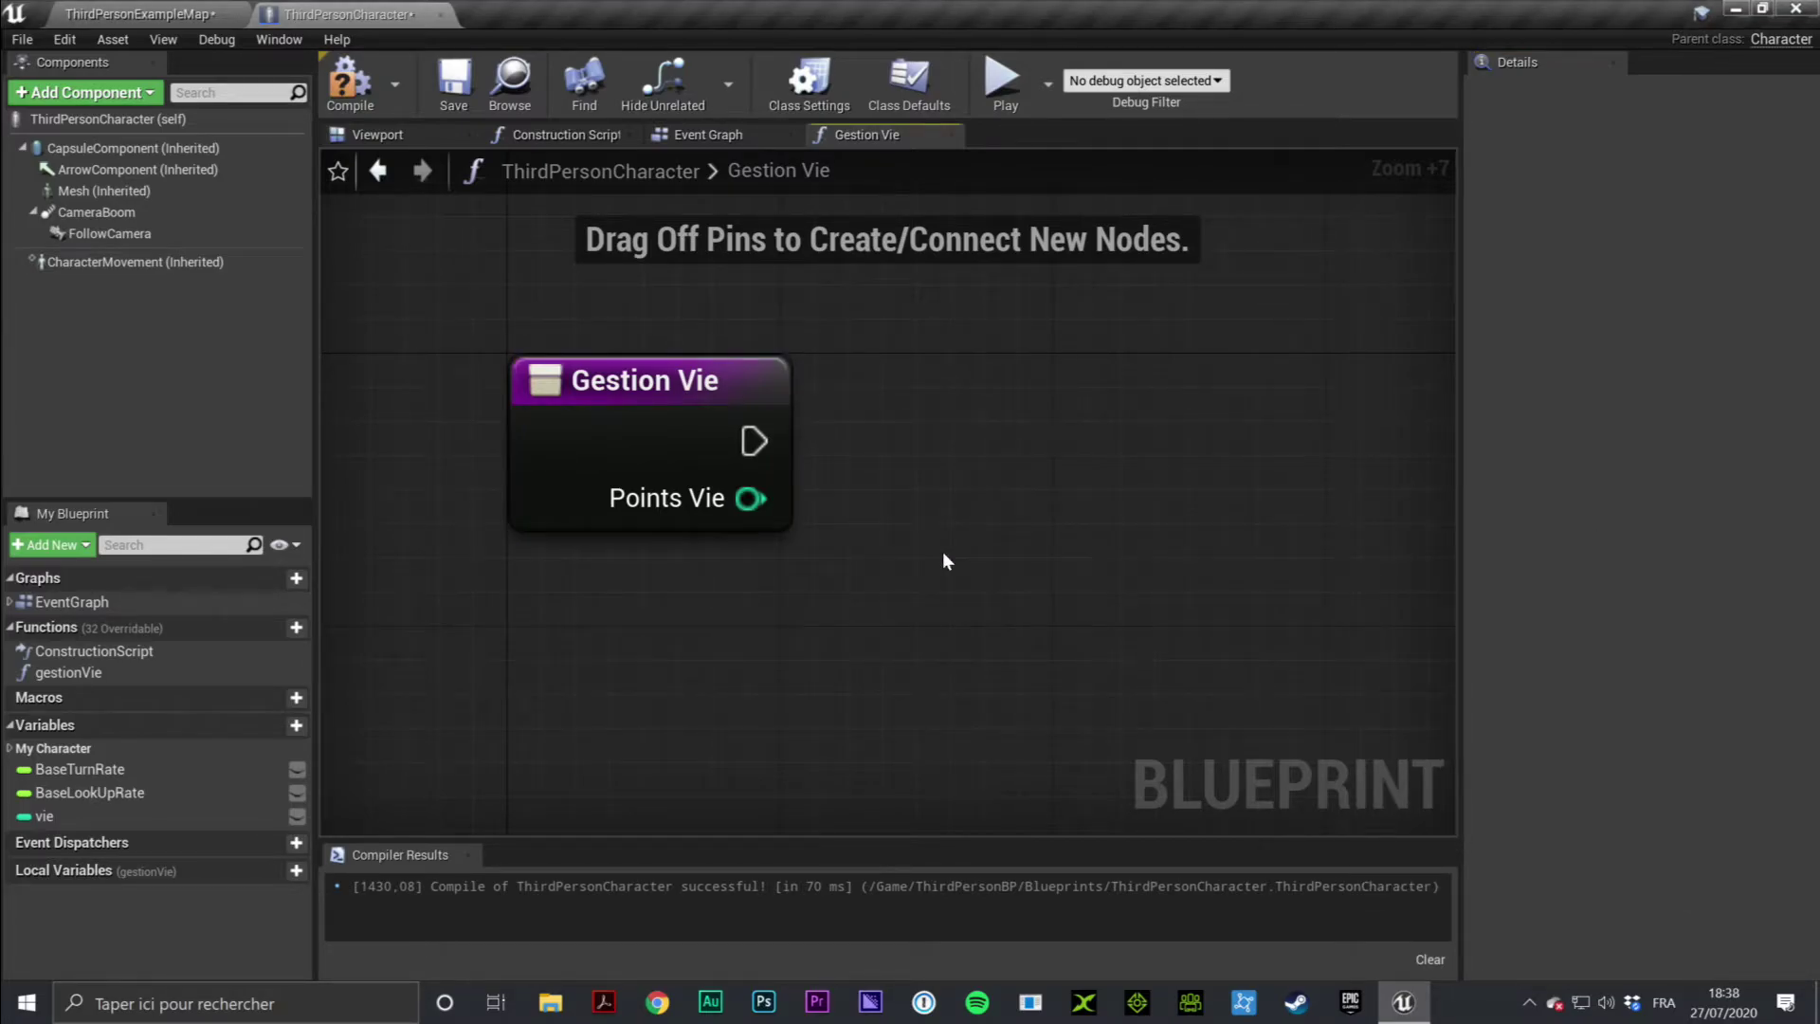
click(104, 821)
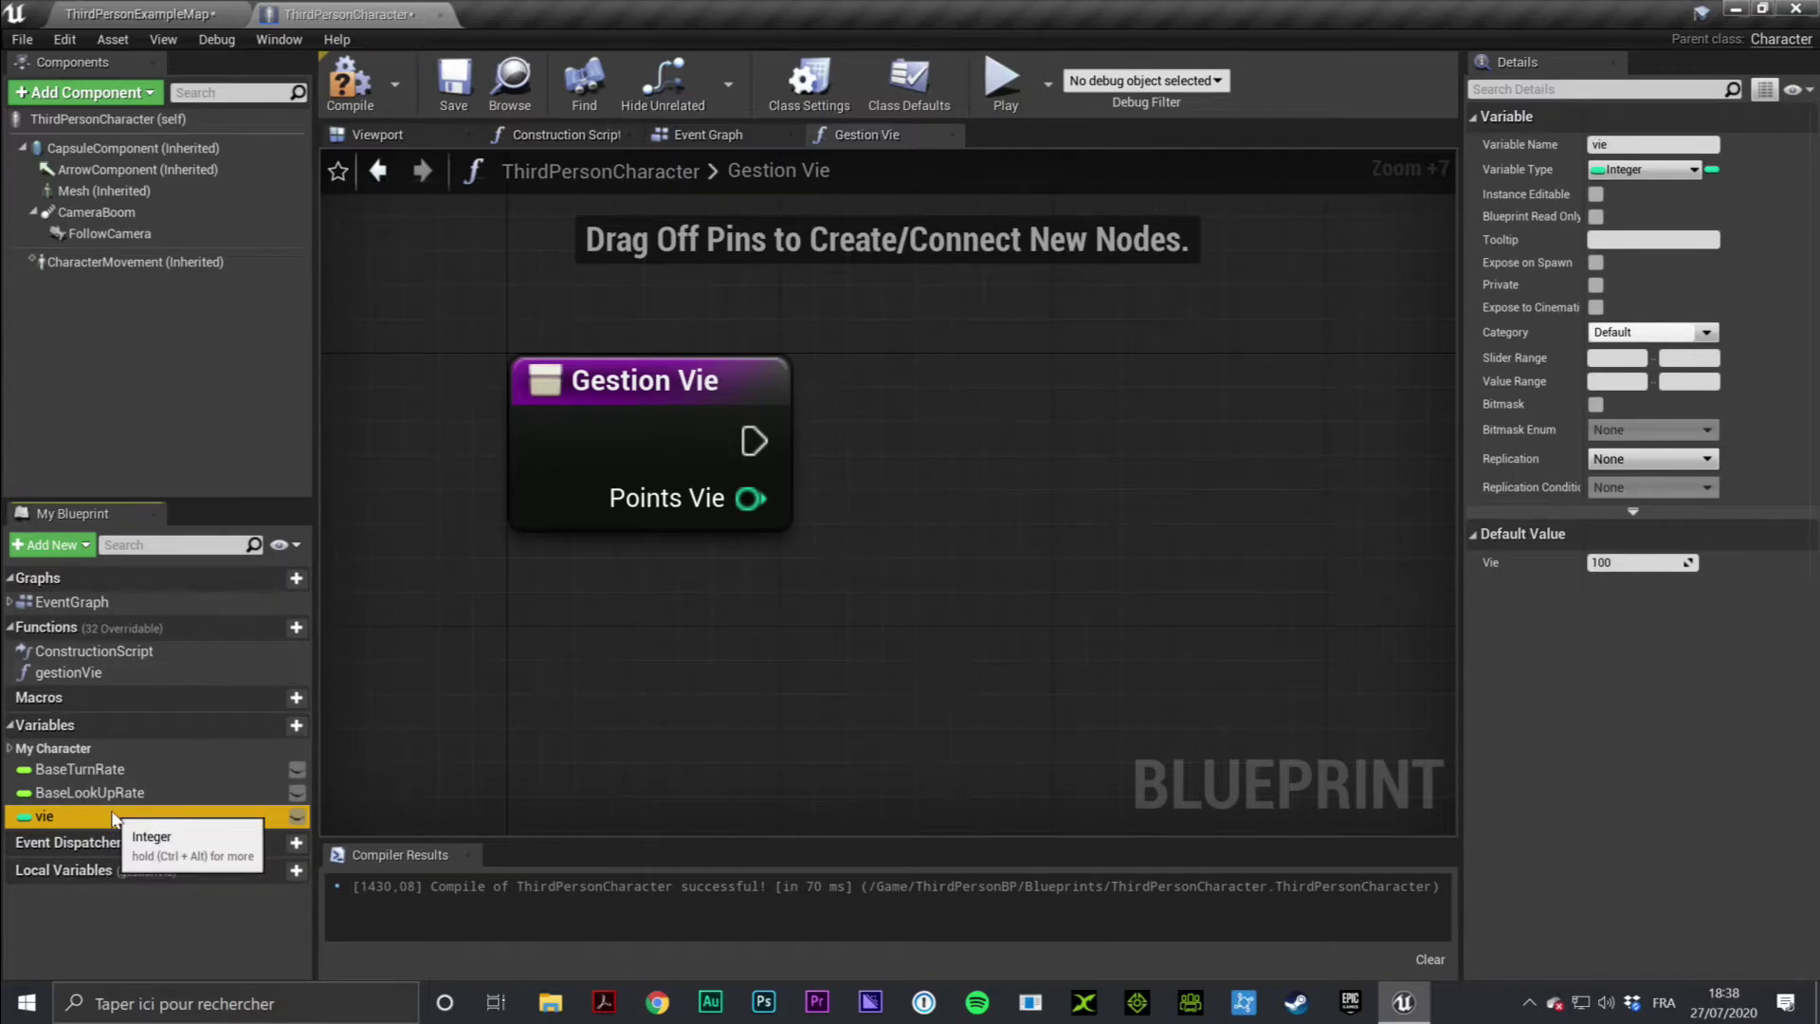
Check the Gestion Vie node's inputs and compile the ThirdPersonCharacter blueprint
click(650, 398)
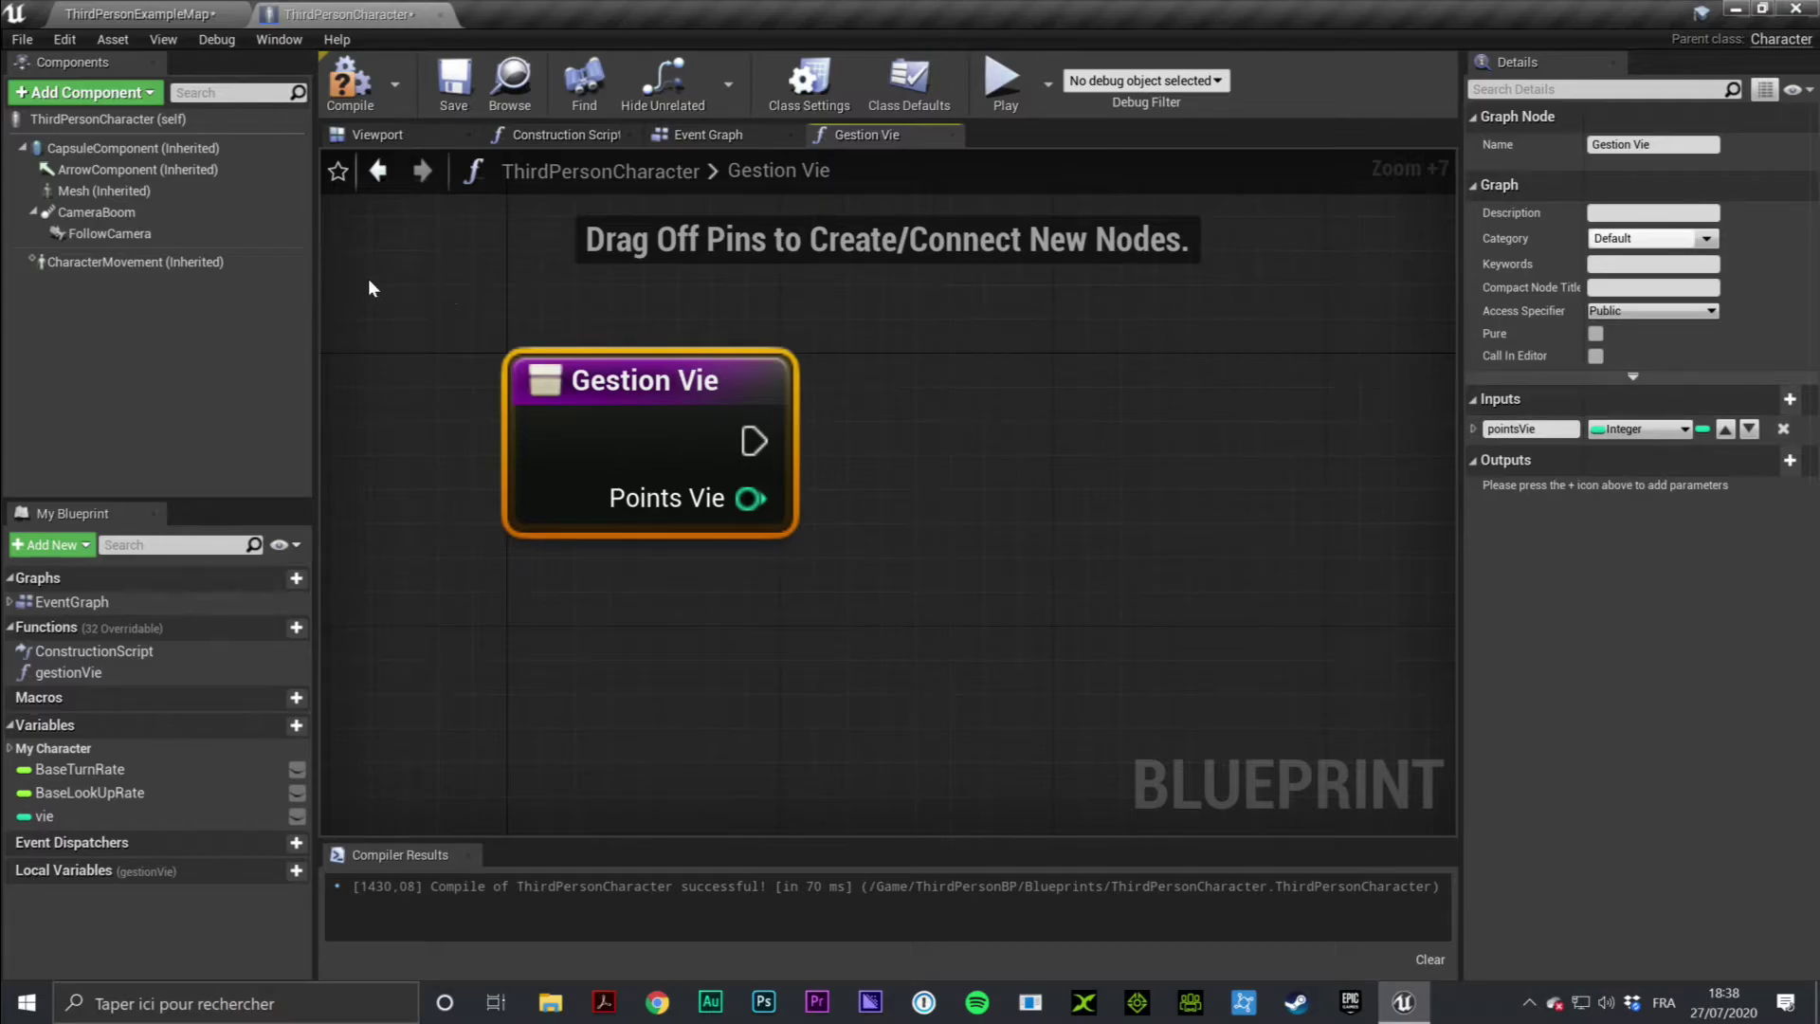
drag(381, 279, 981, 582)
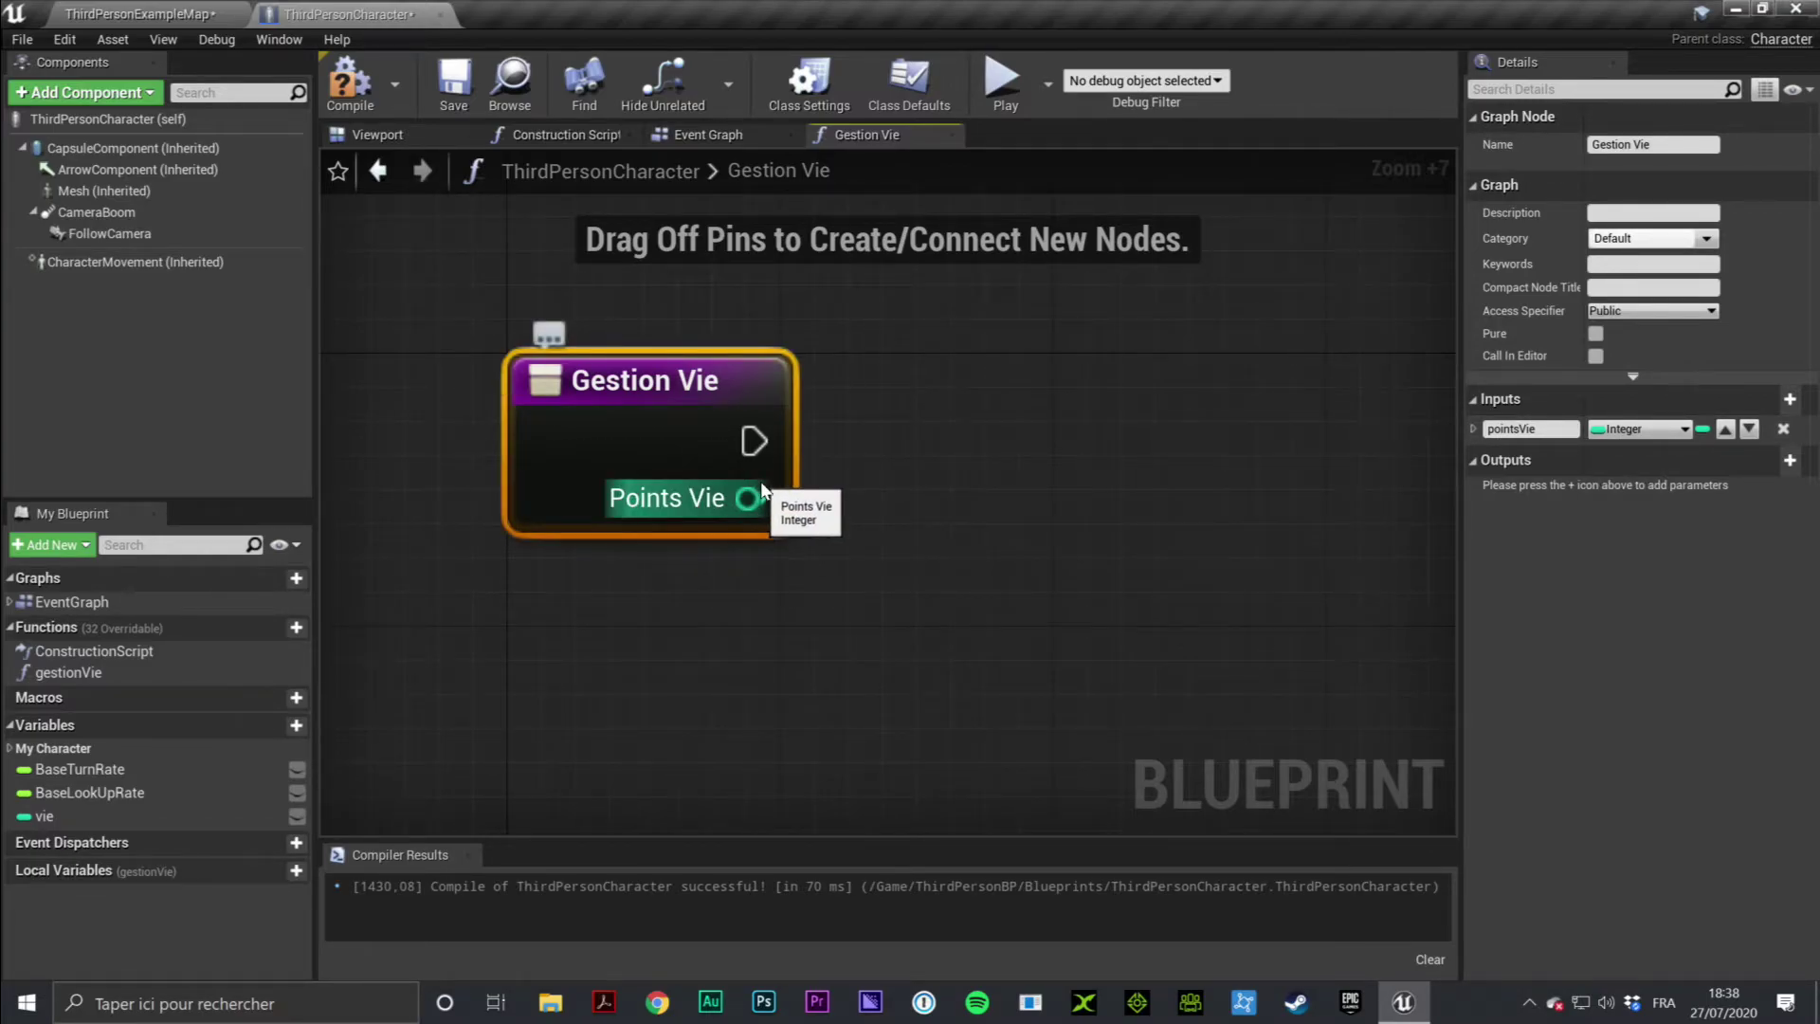
click(350, 81)
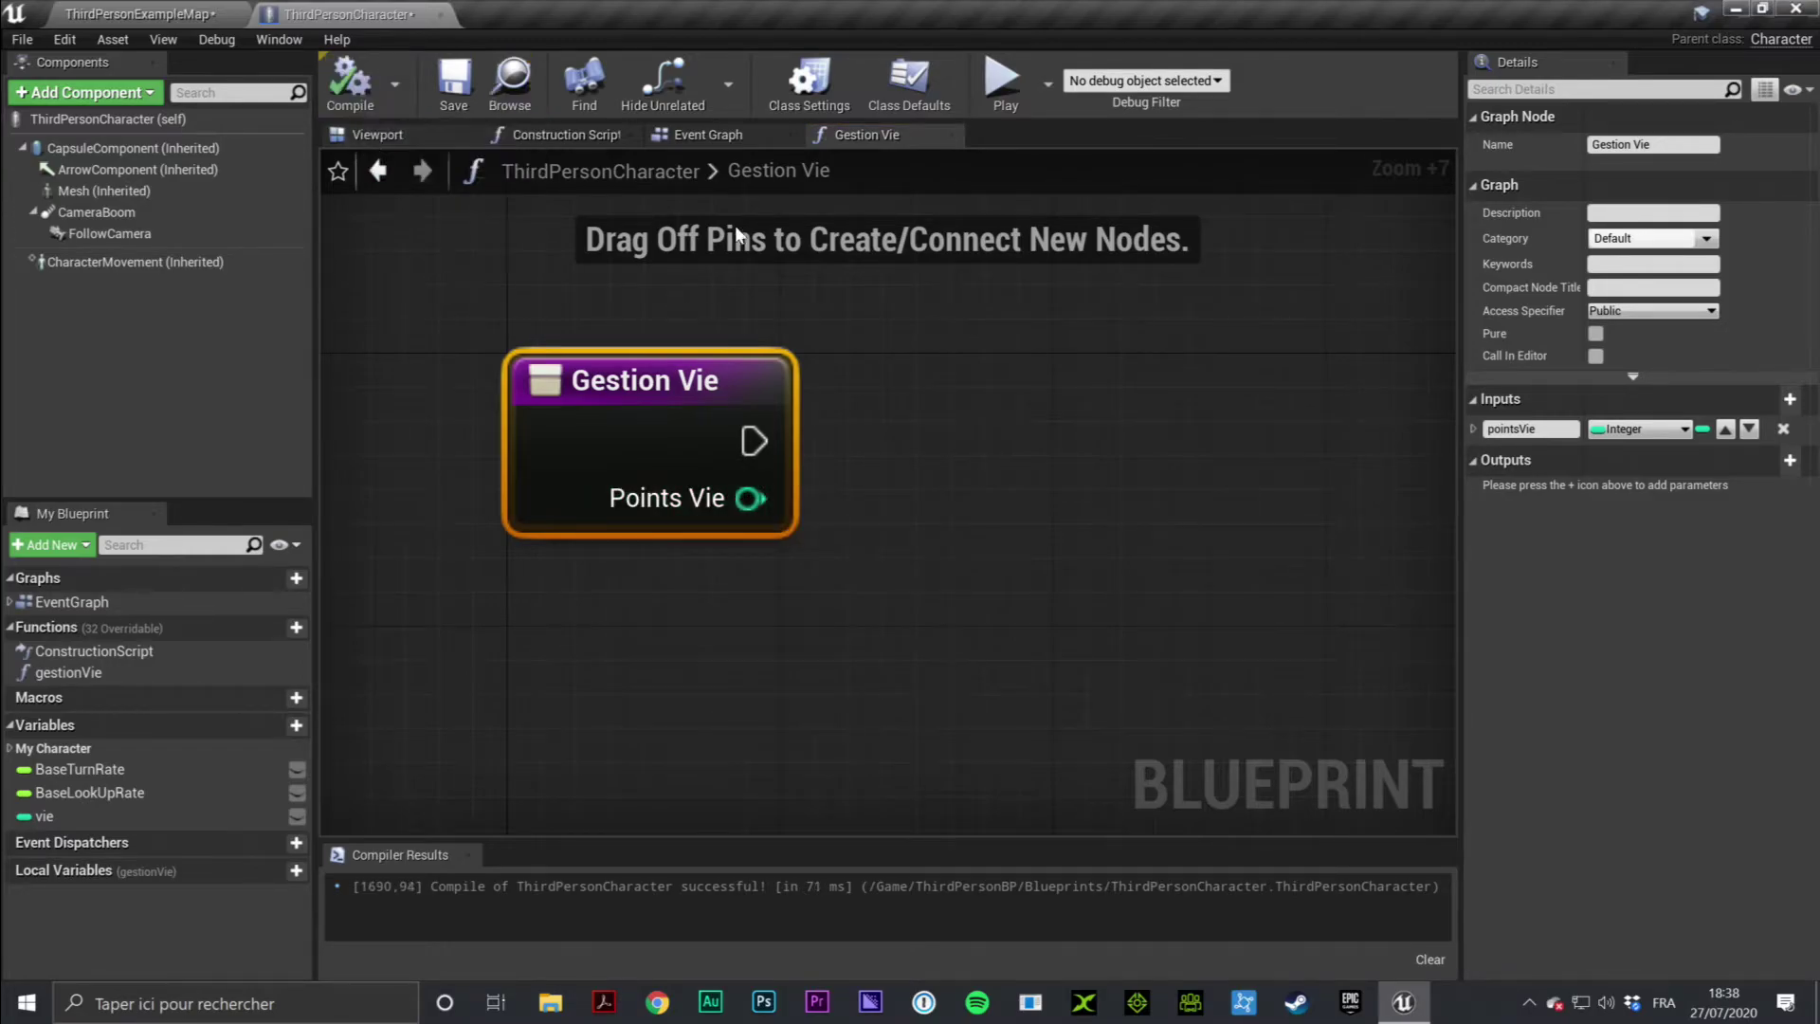
Place a test gestionVie call in the Event Graph and enter 1030 for Points Vie
click(754, 138)
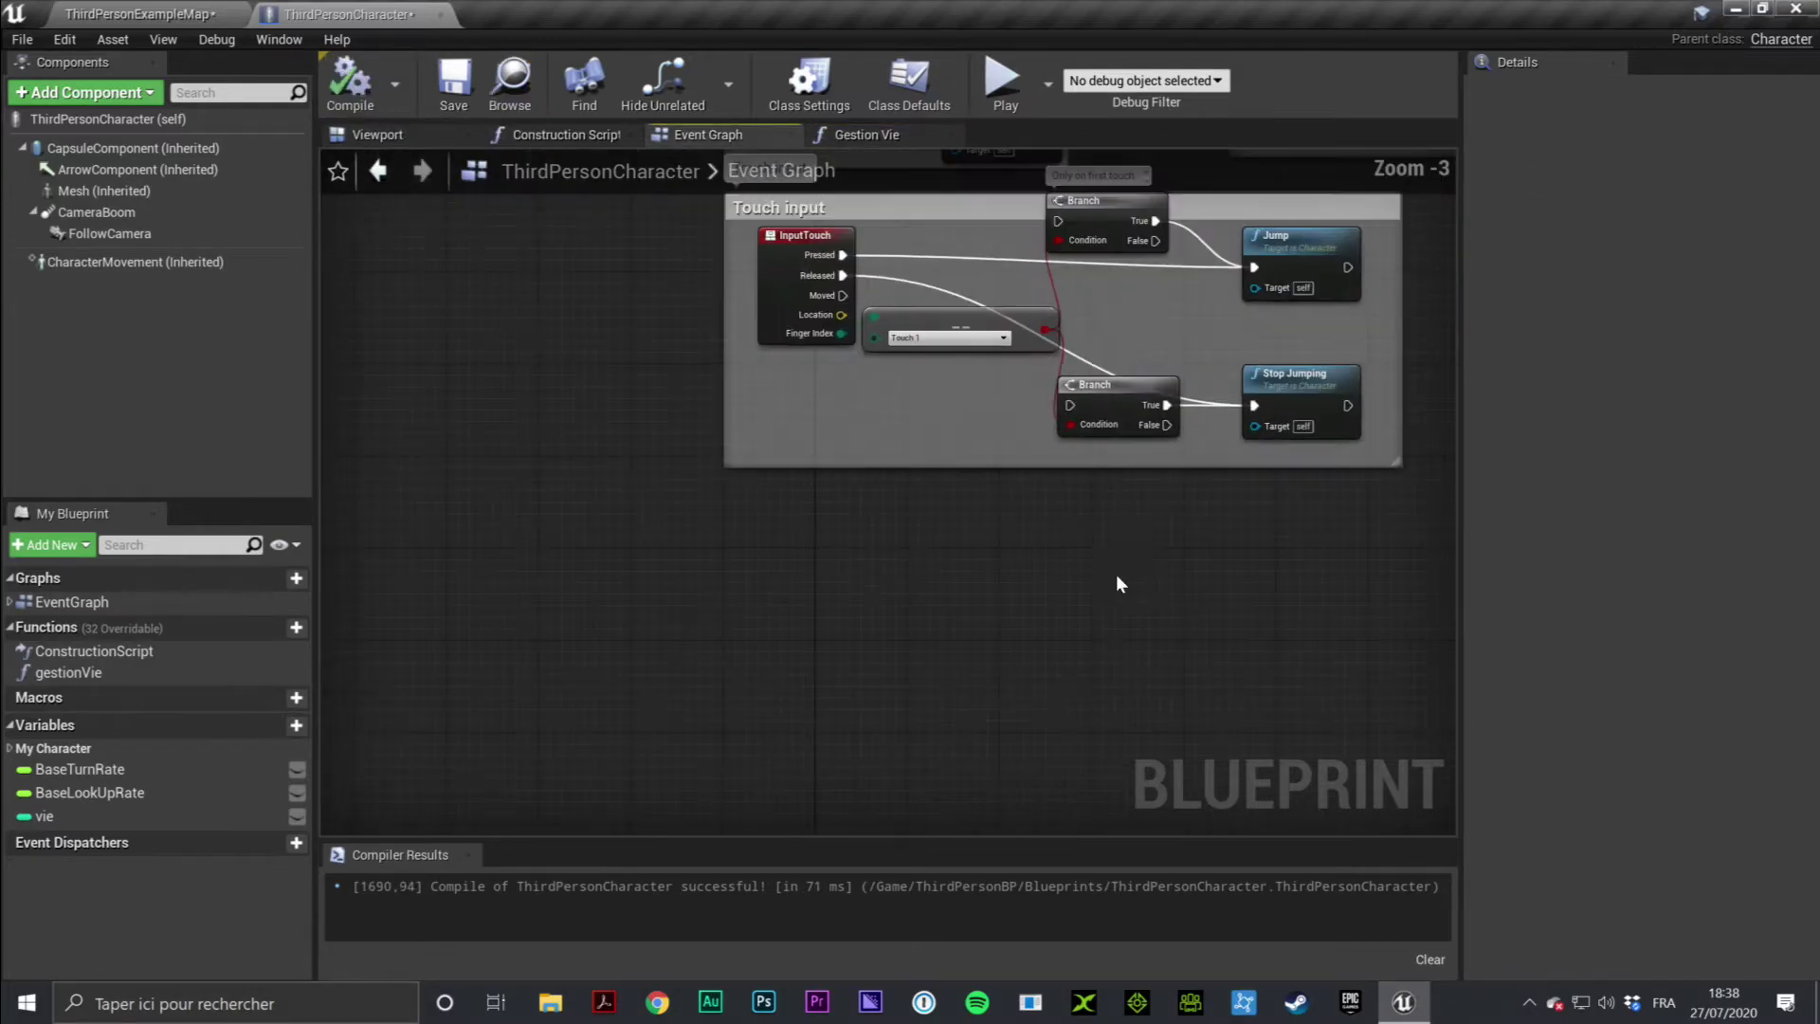
right_drag(892, 423, 655, 337)
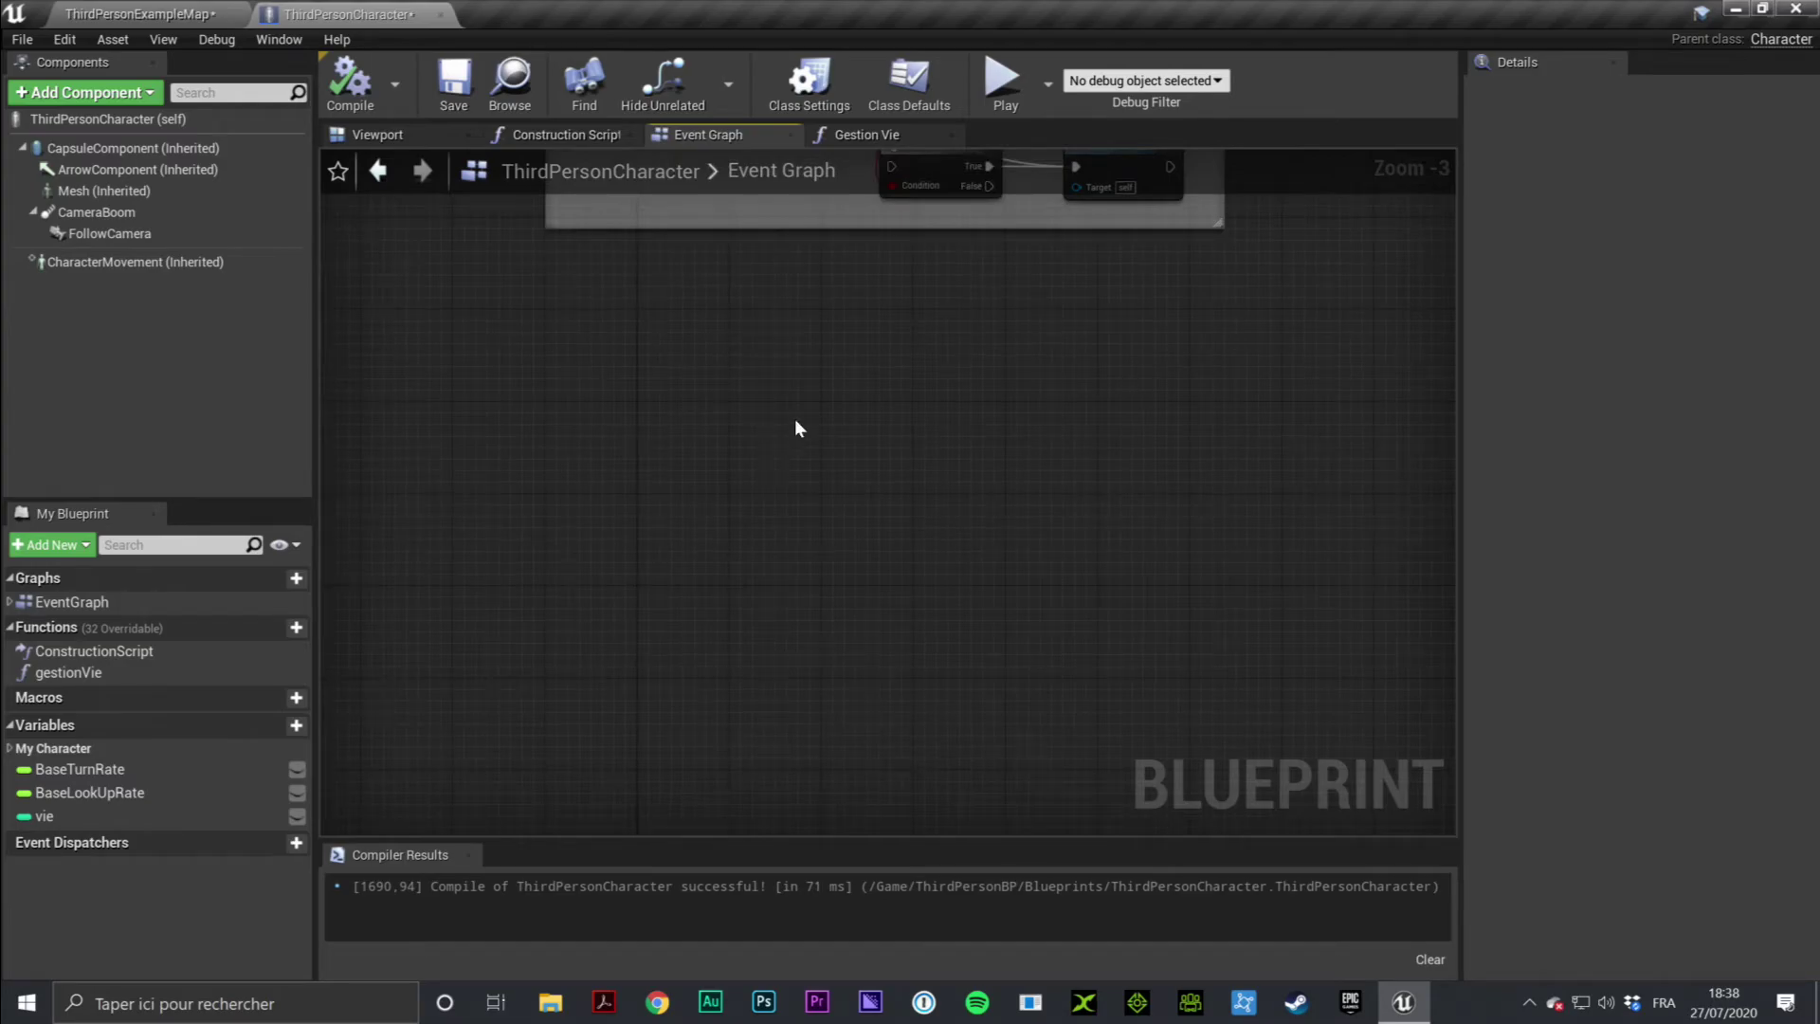
scroll(796, 436, up, 3)
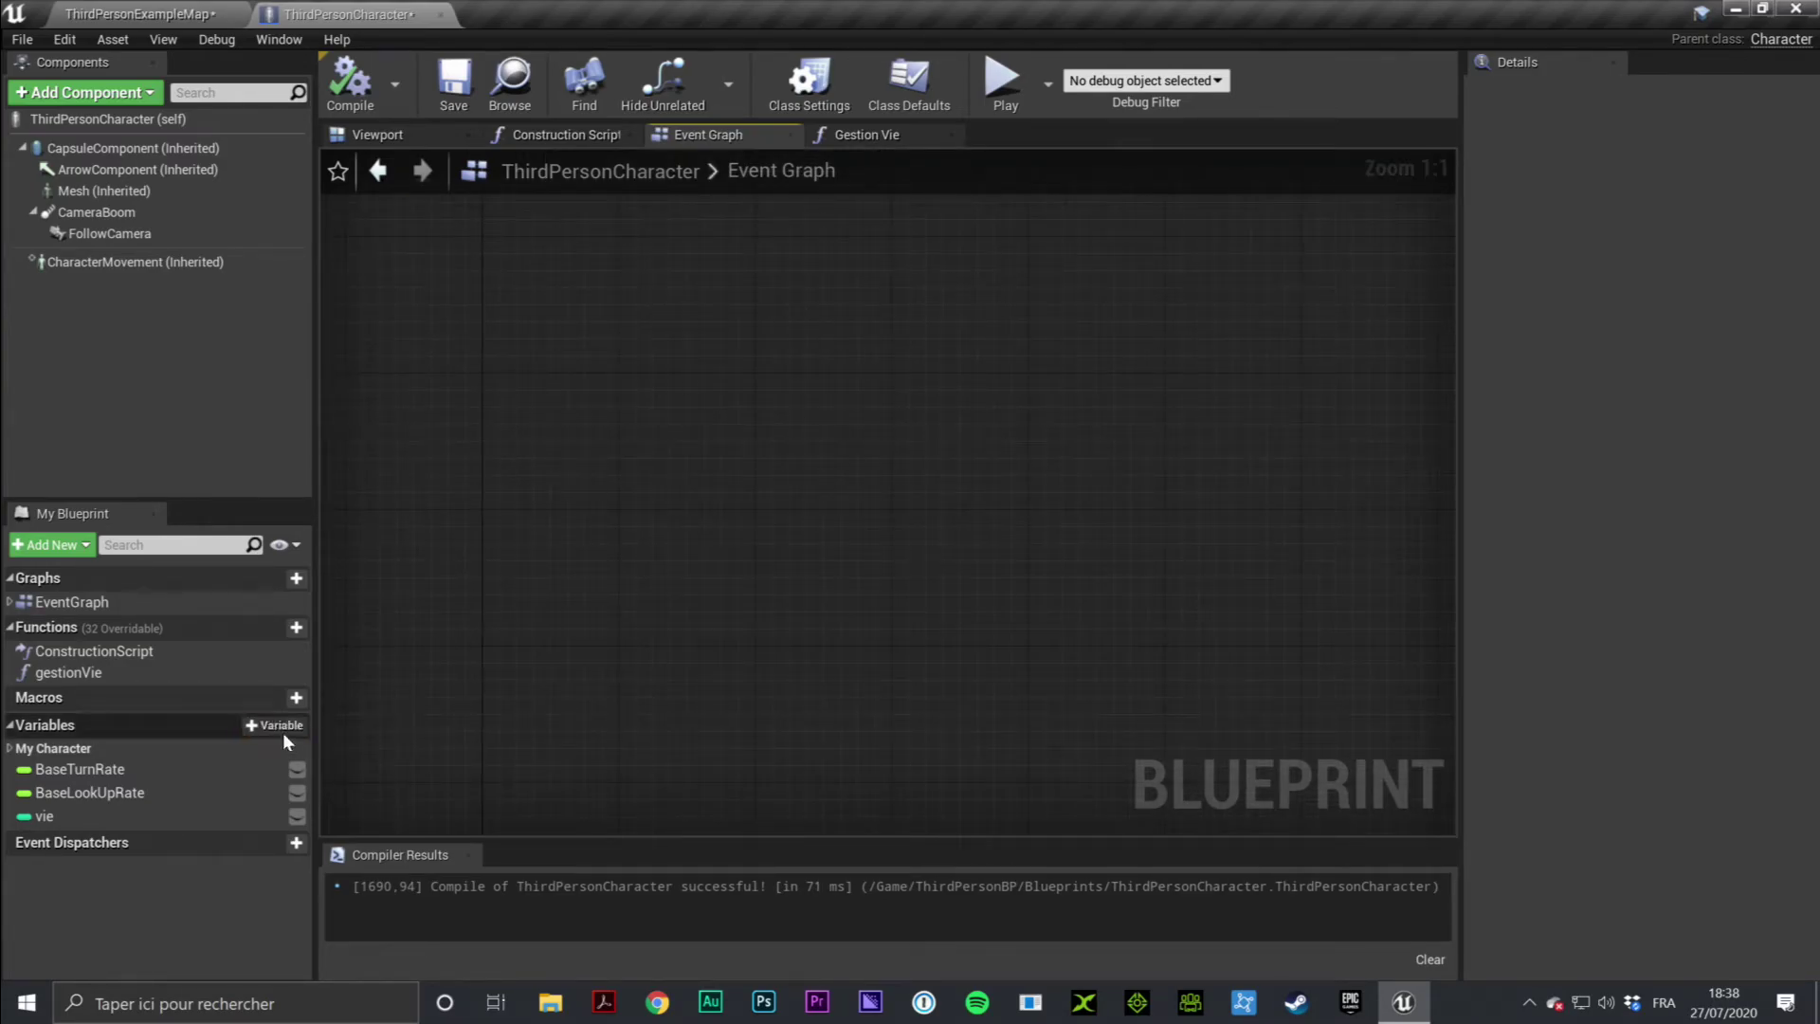
drag(66, 672, 732, 393)
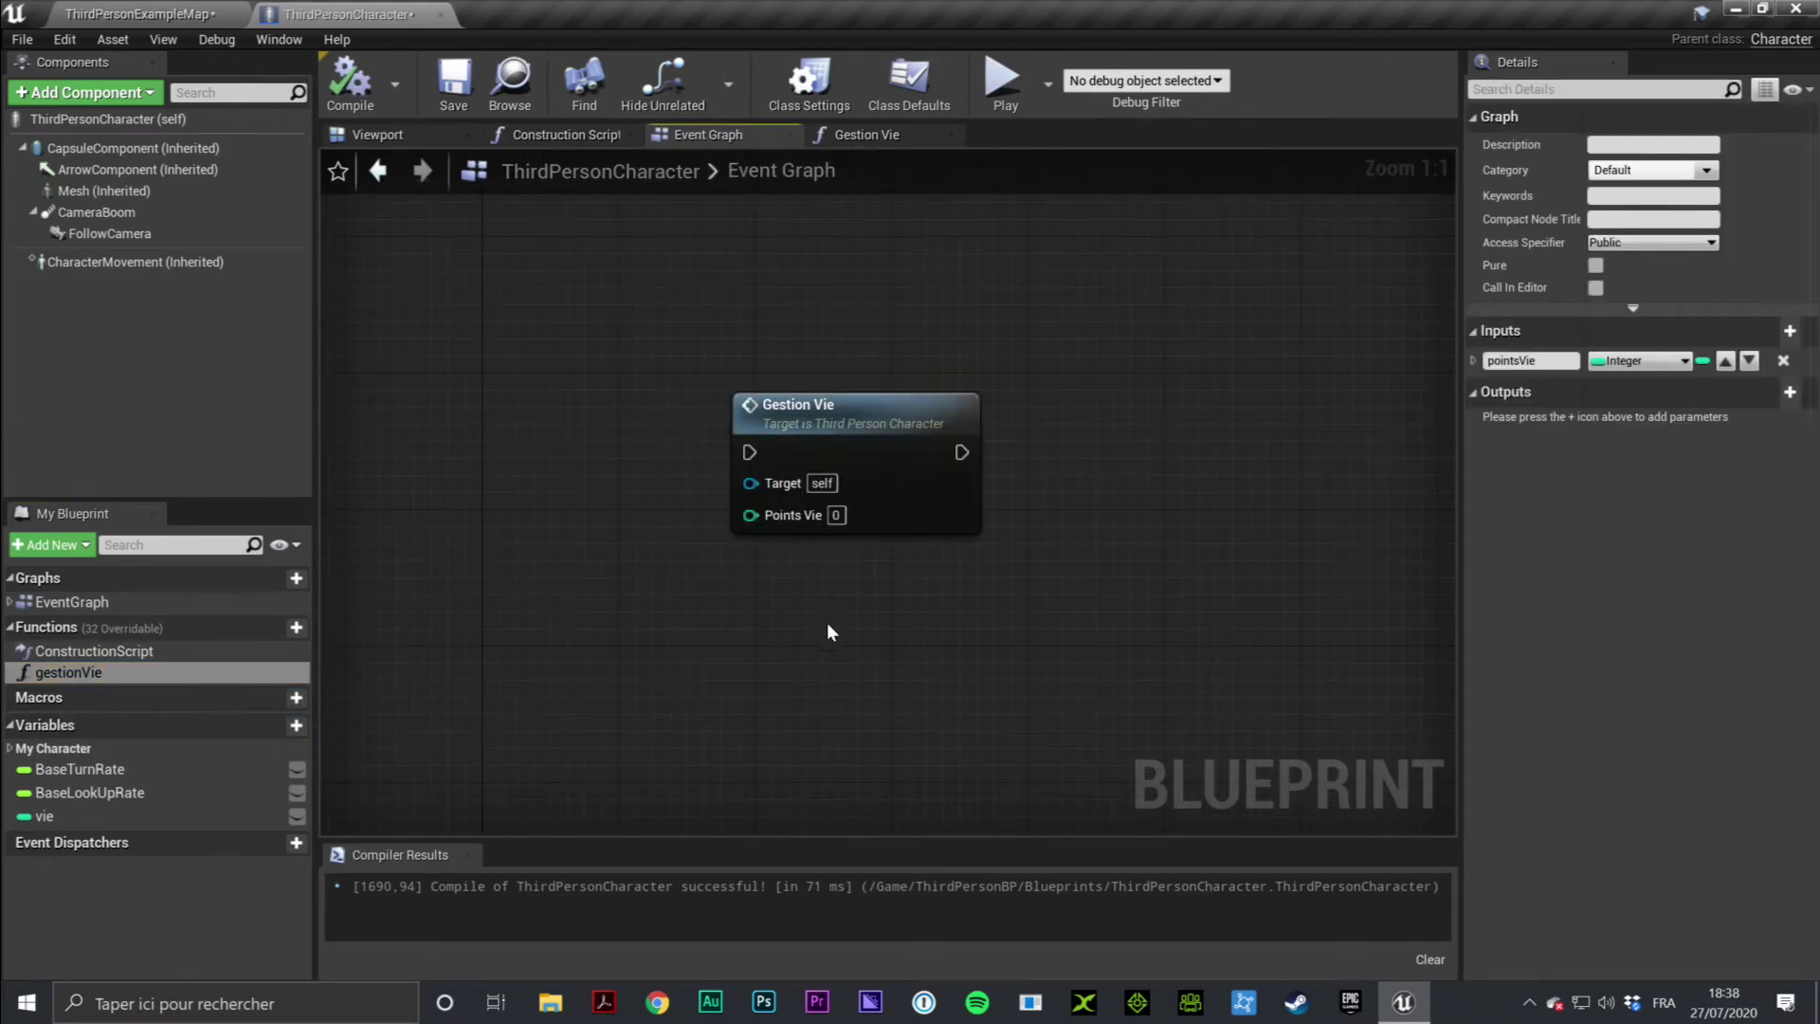
scroll(839, 573, up, 7)
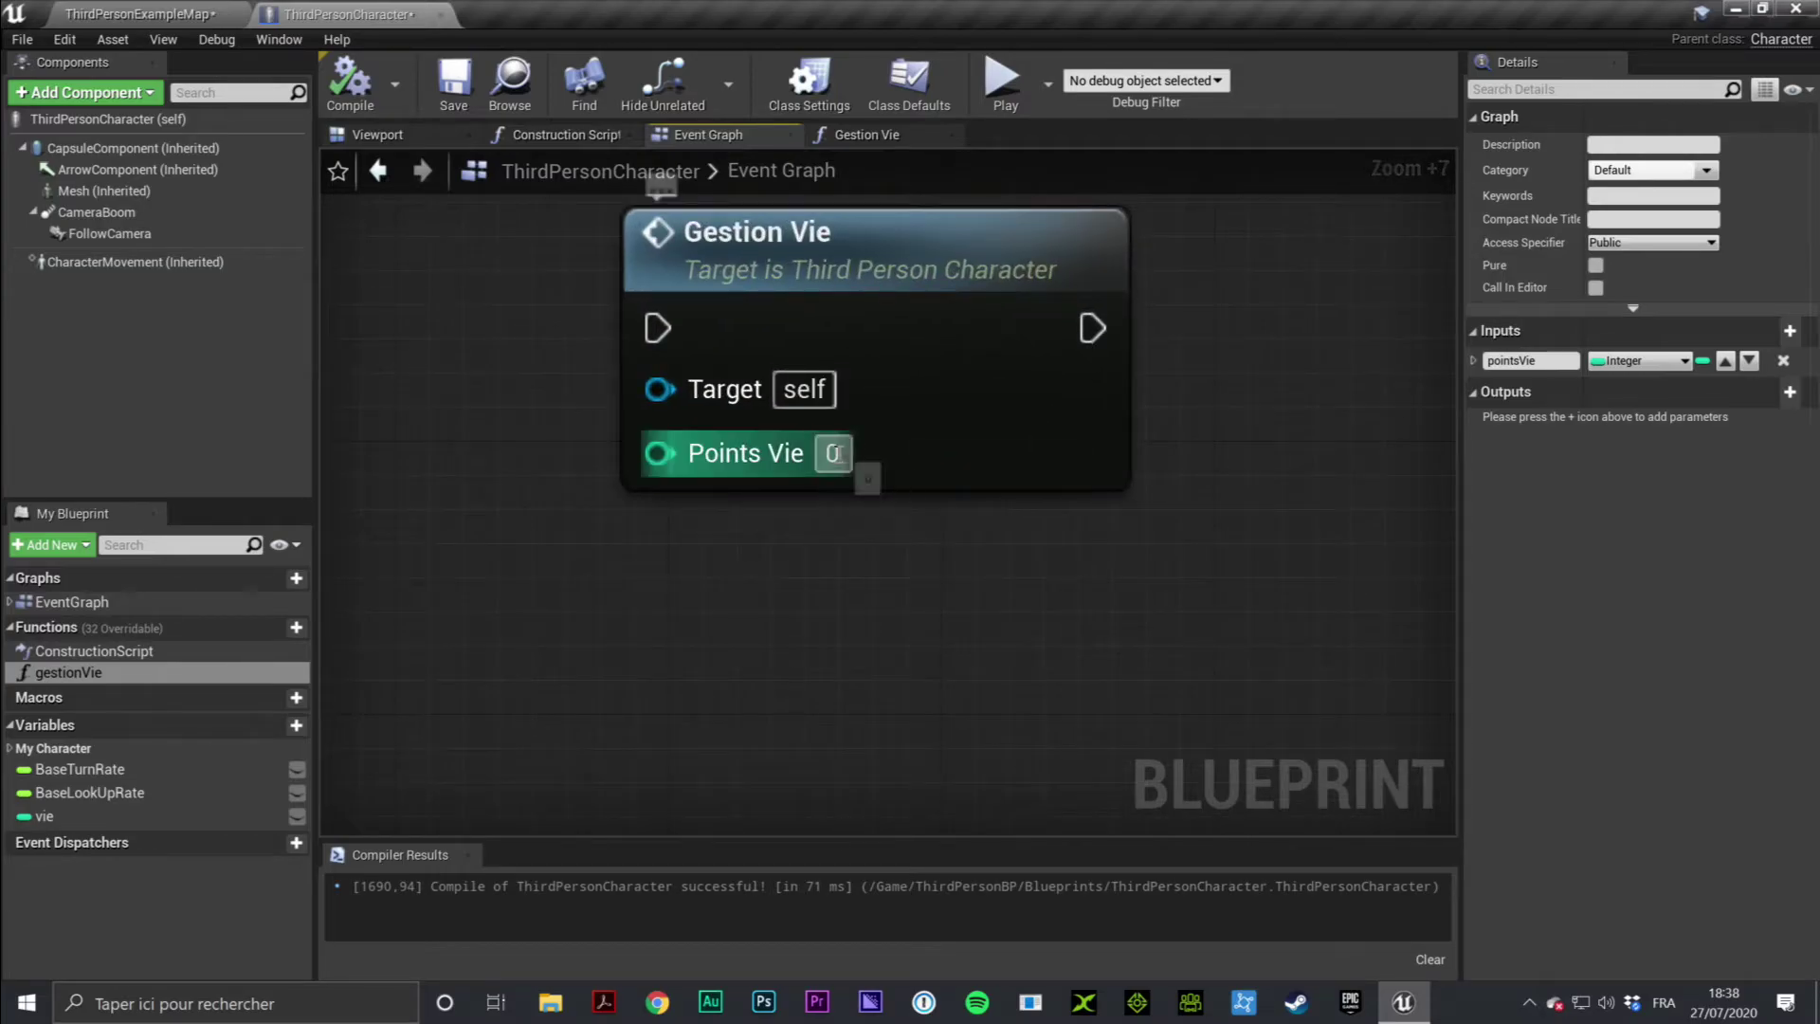
click(868, 136)
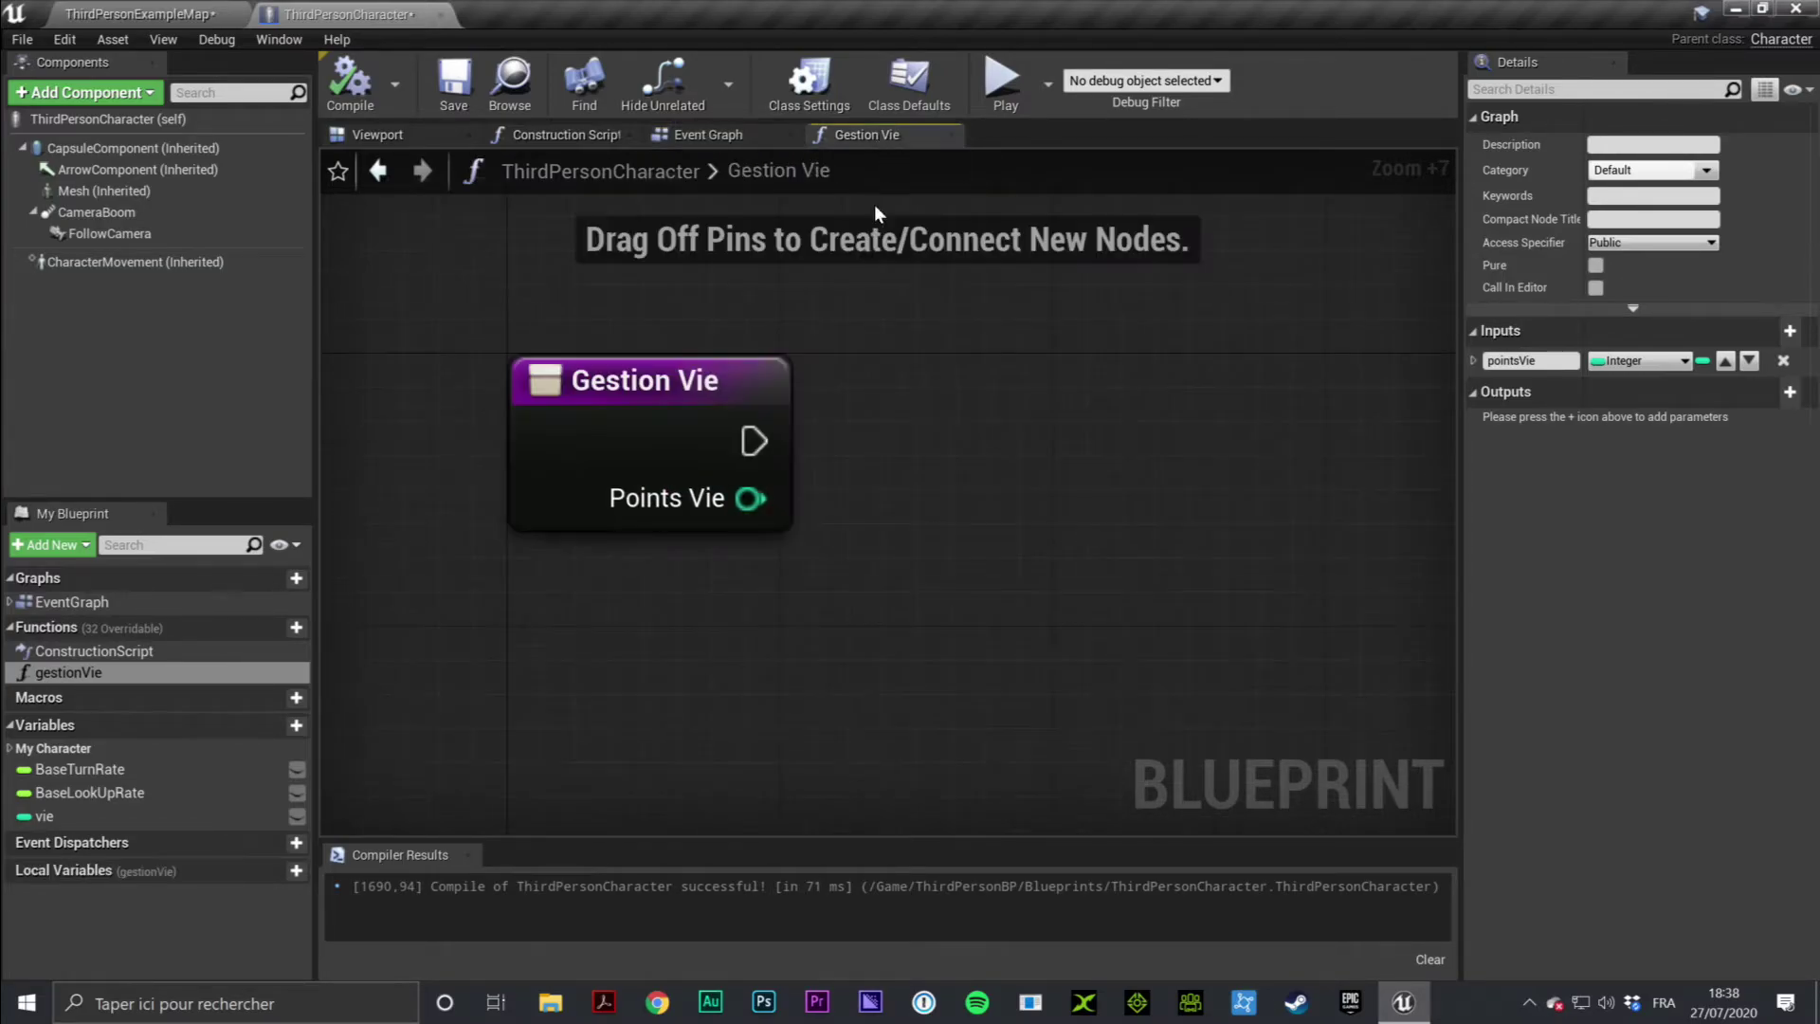
click(735, 135)
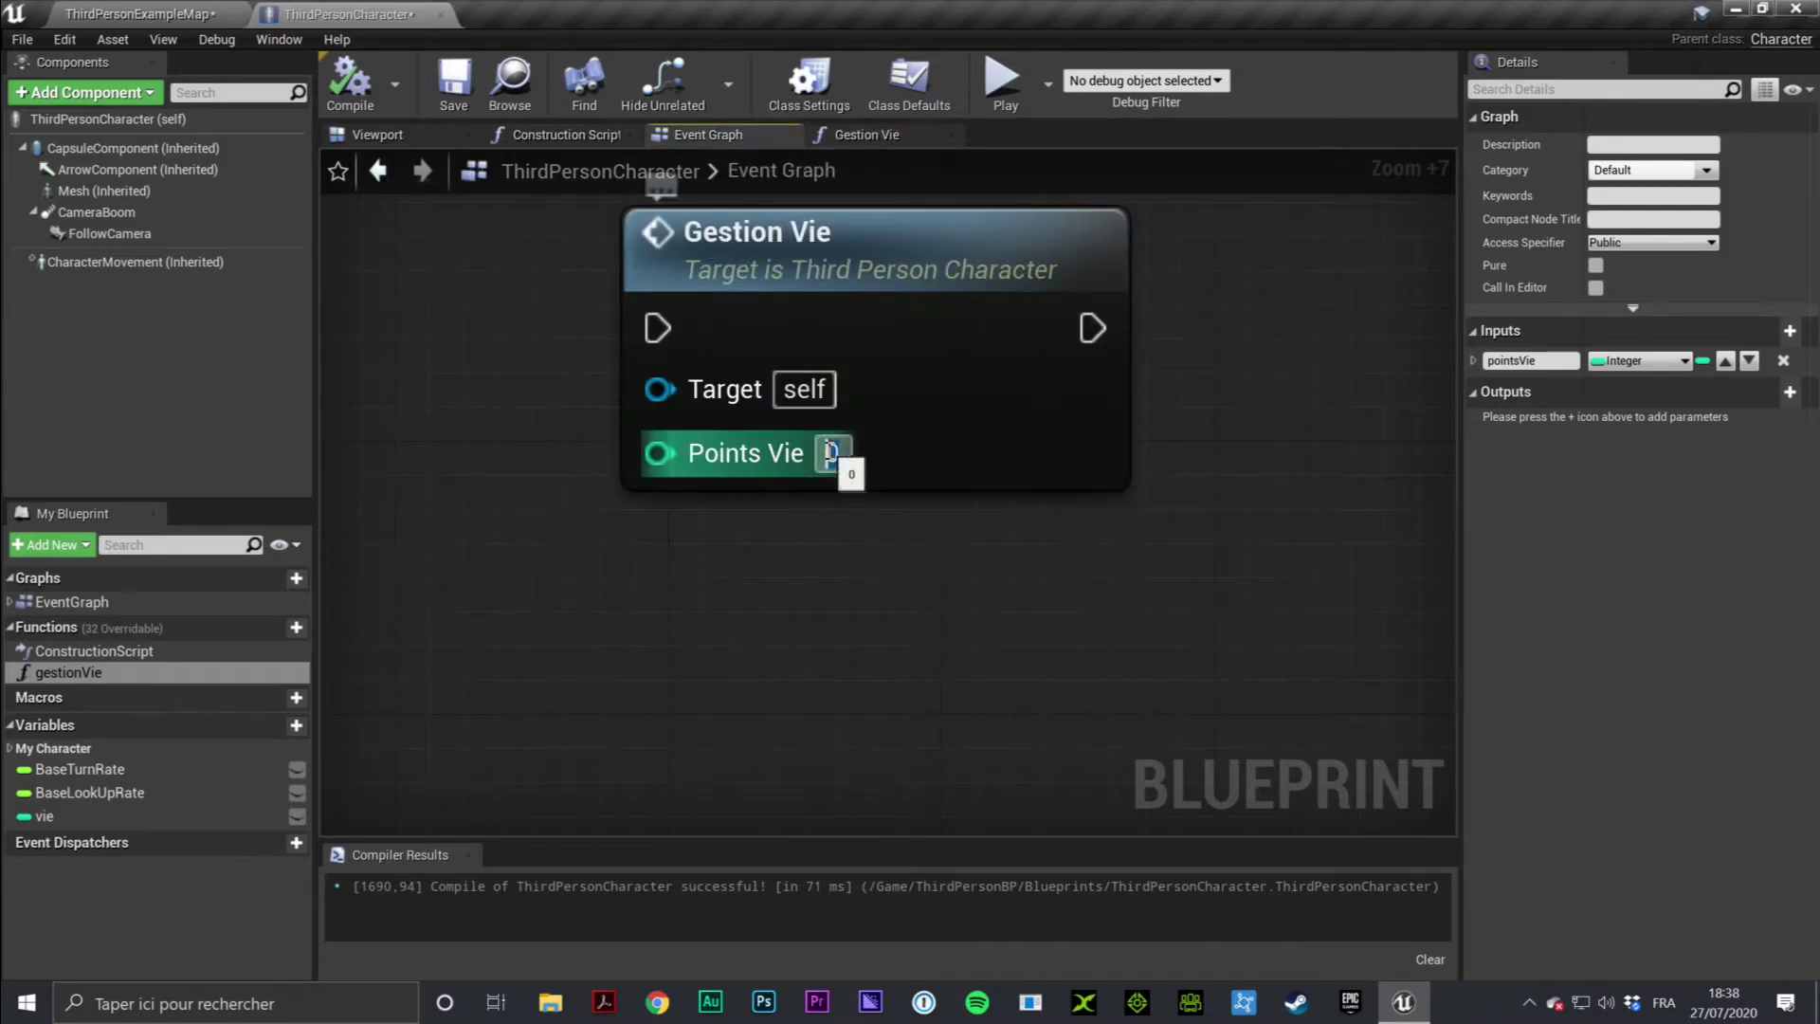
text(10)
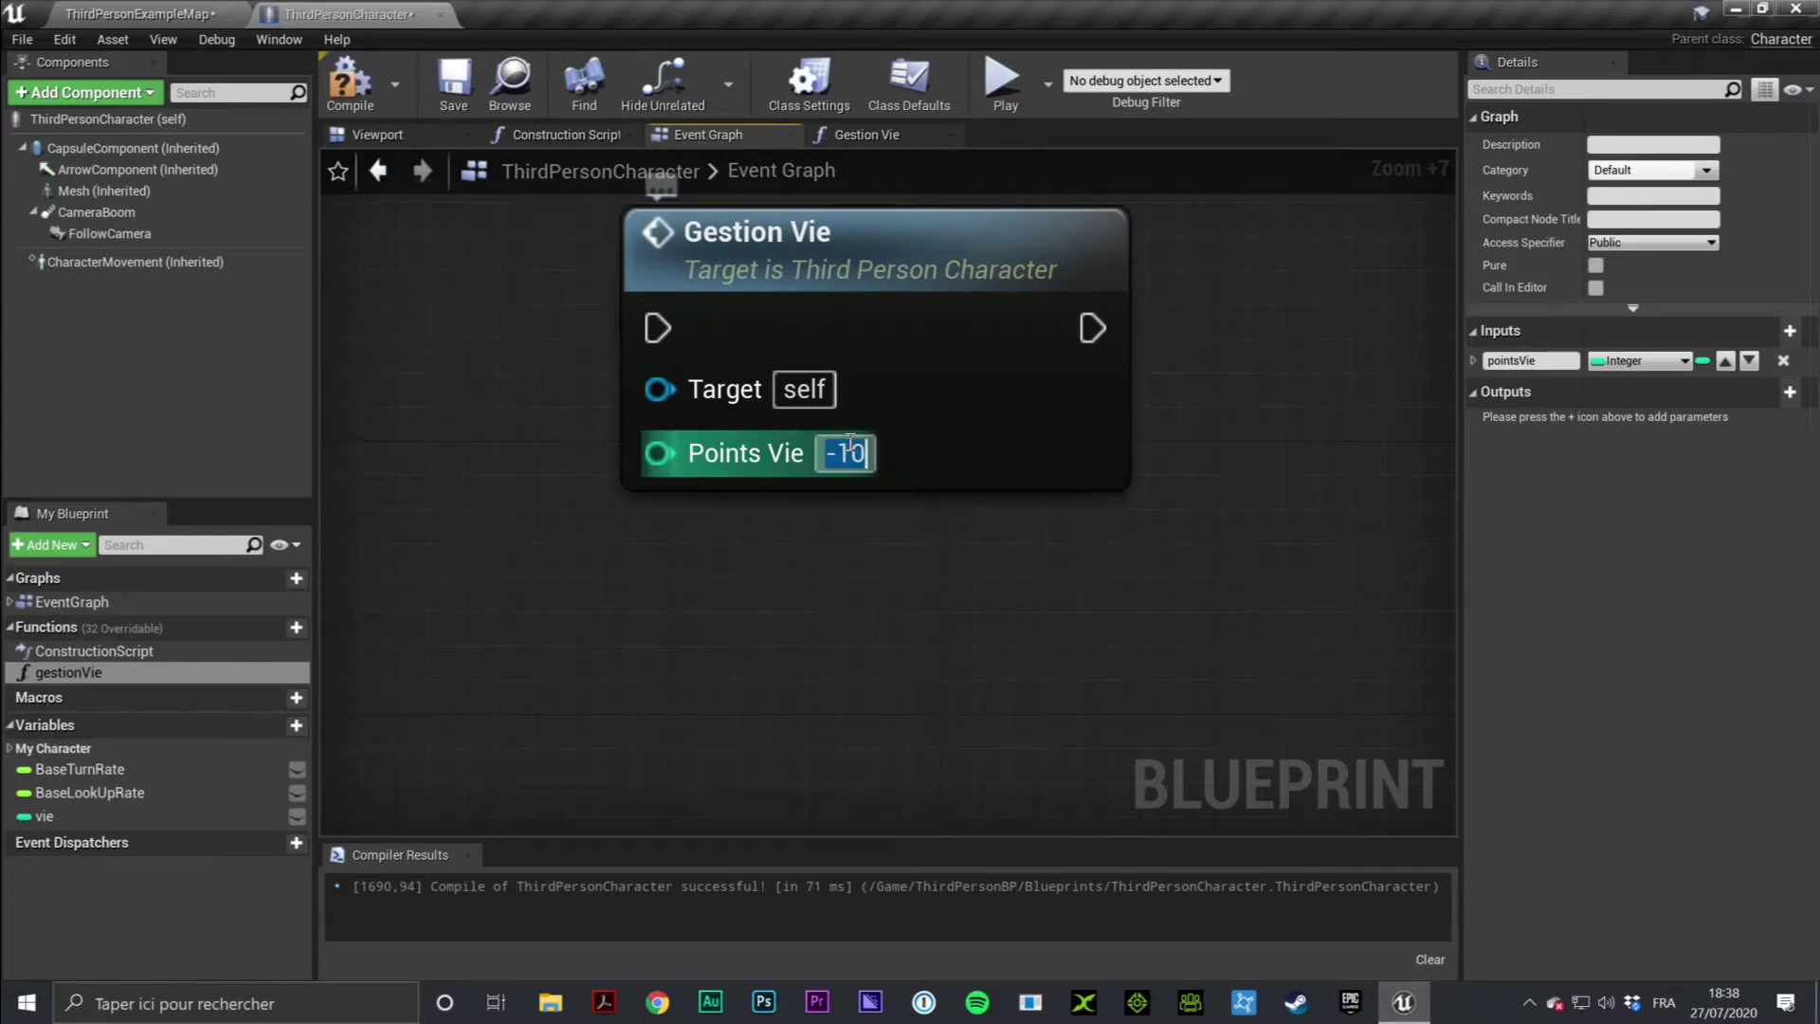
text(30)
Compile with the test call, then delete the gestionVie call node
click(821, 141)
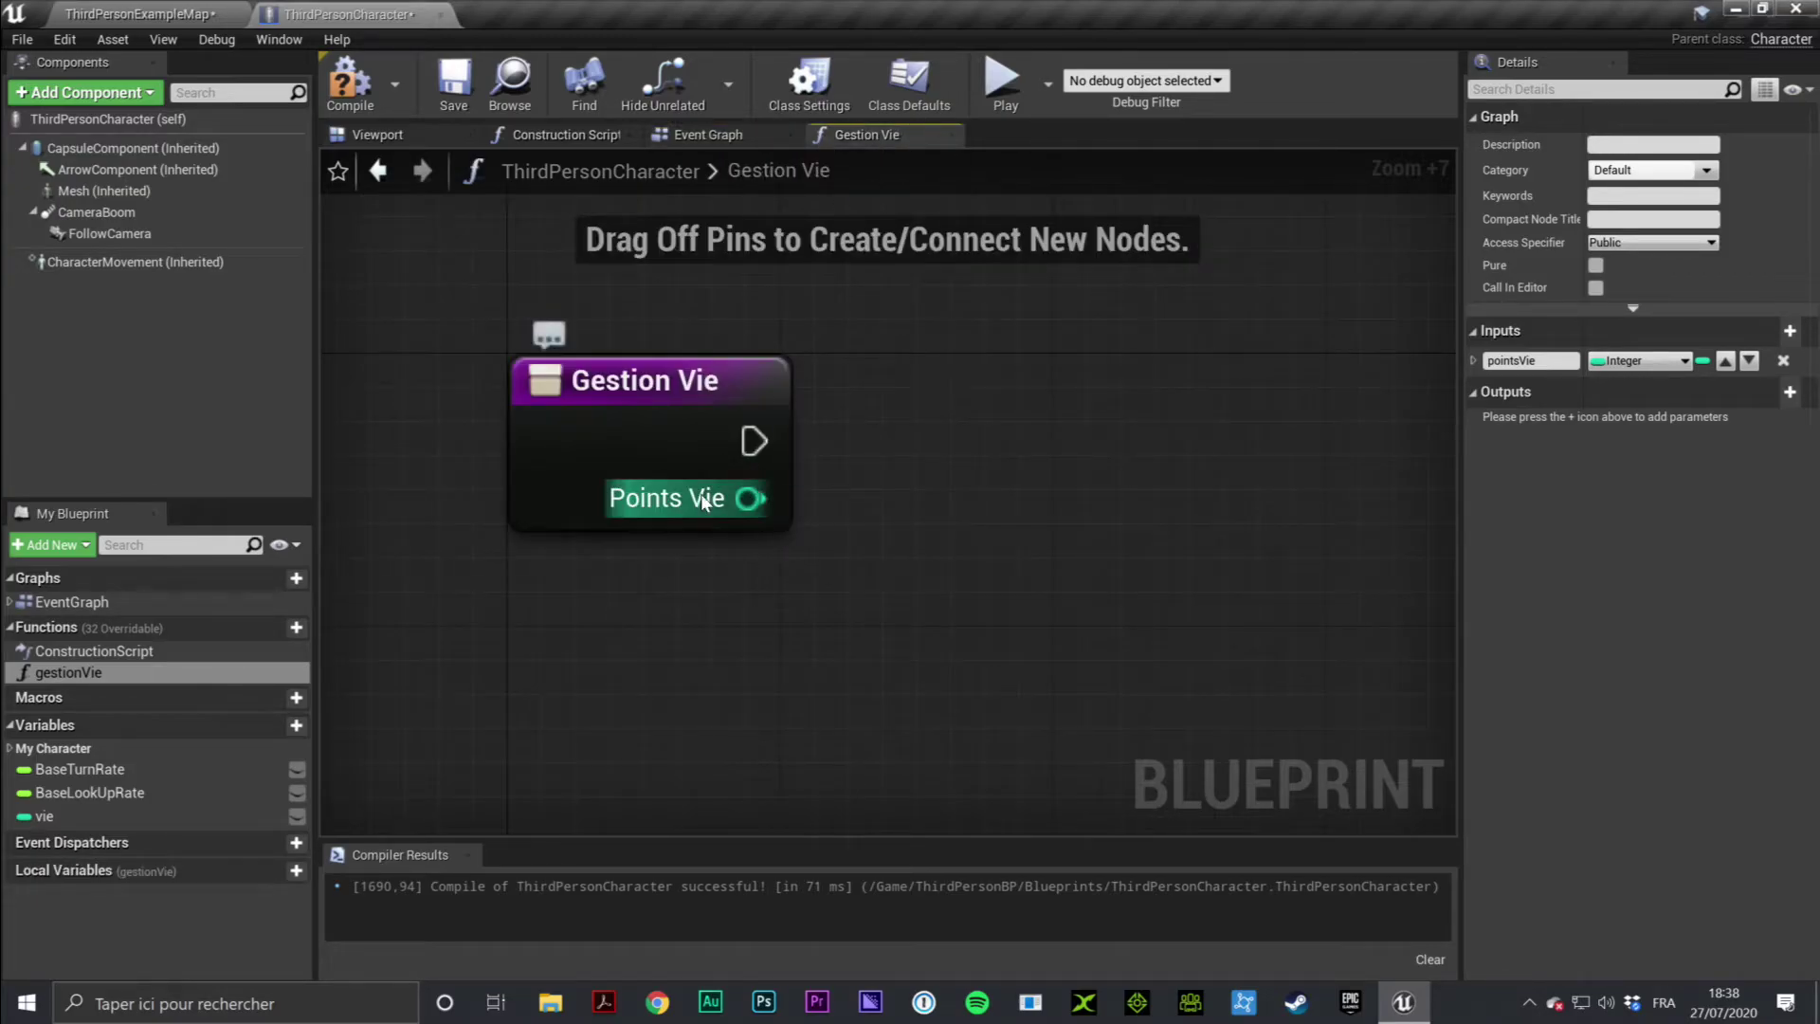
click(708, 134)
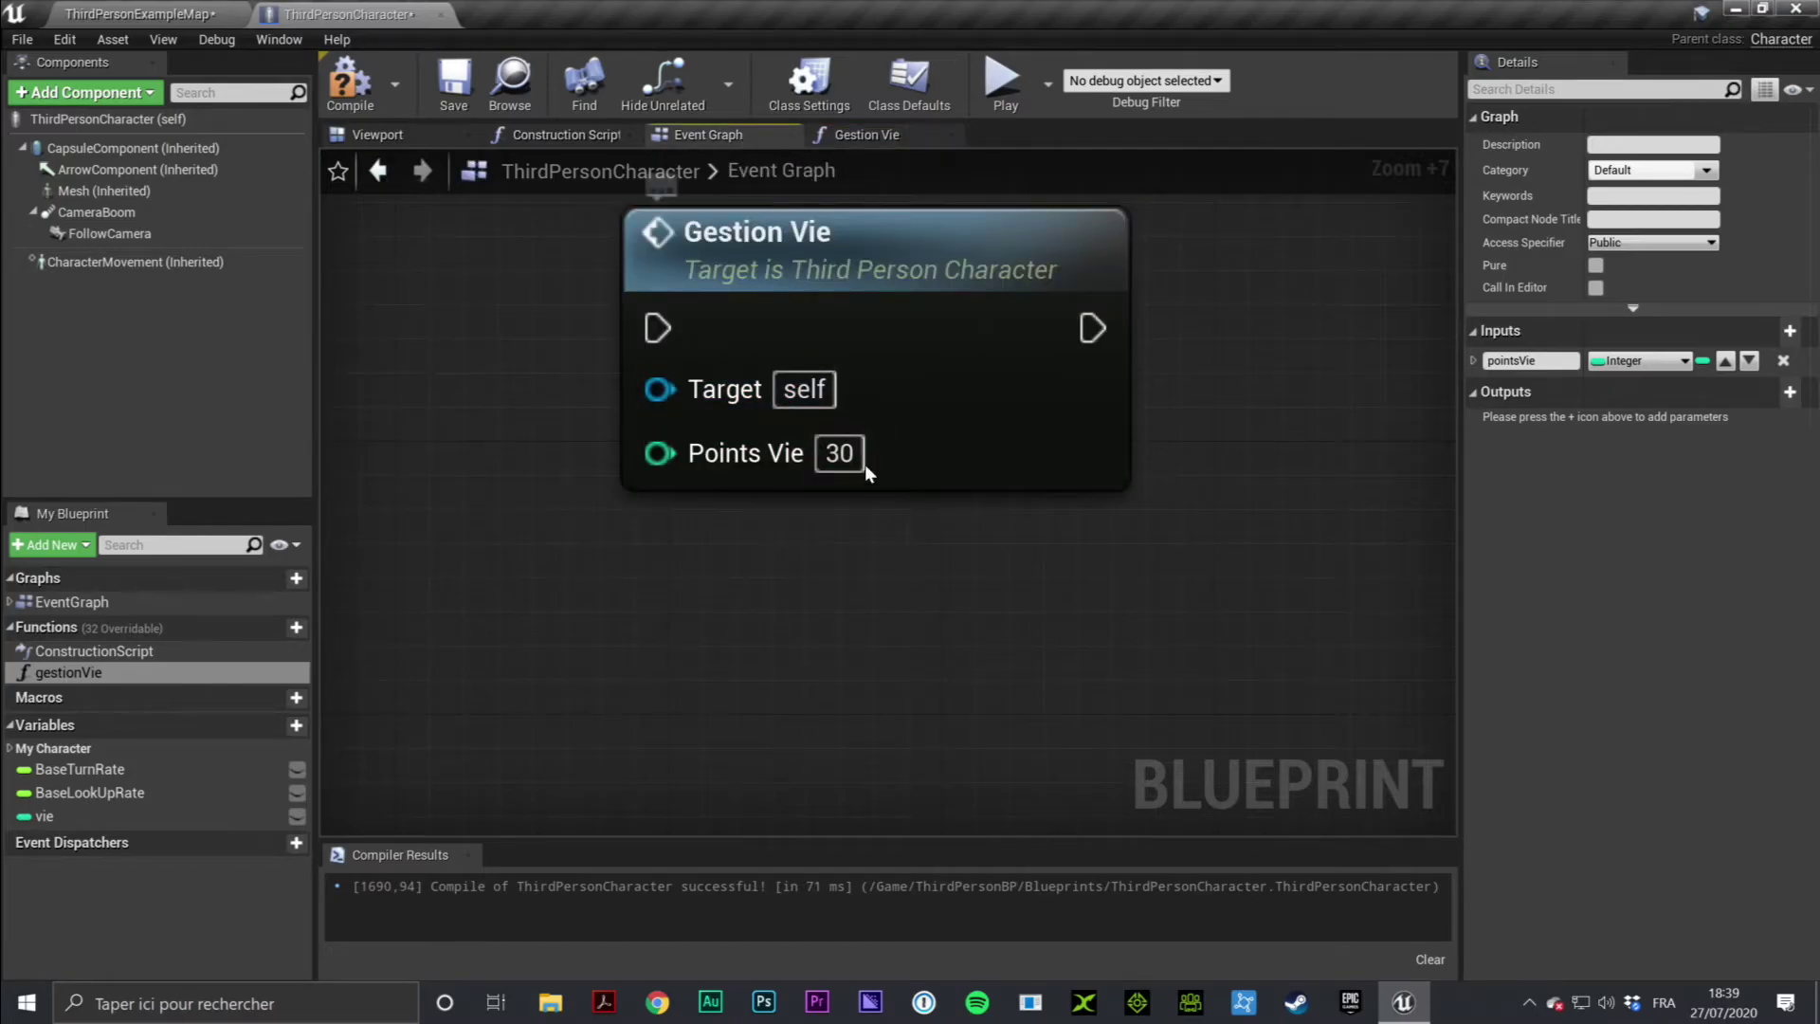
drag(839, 271, 888, 372)
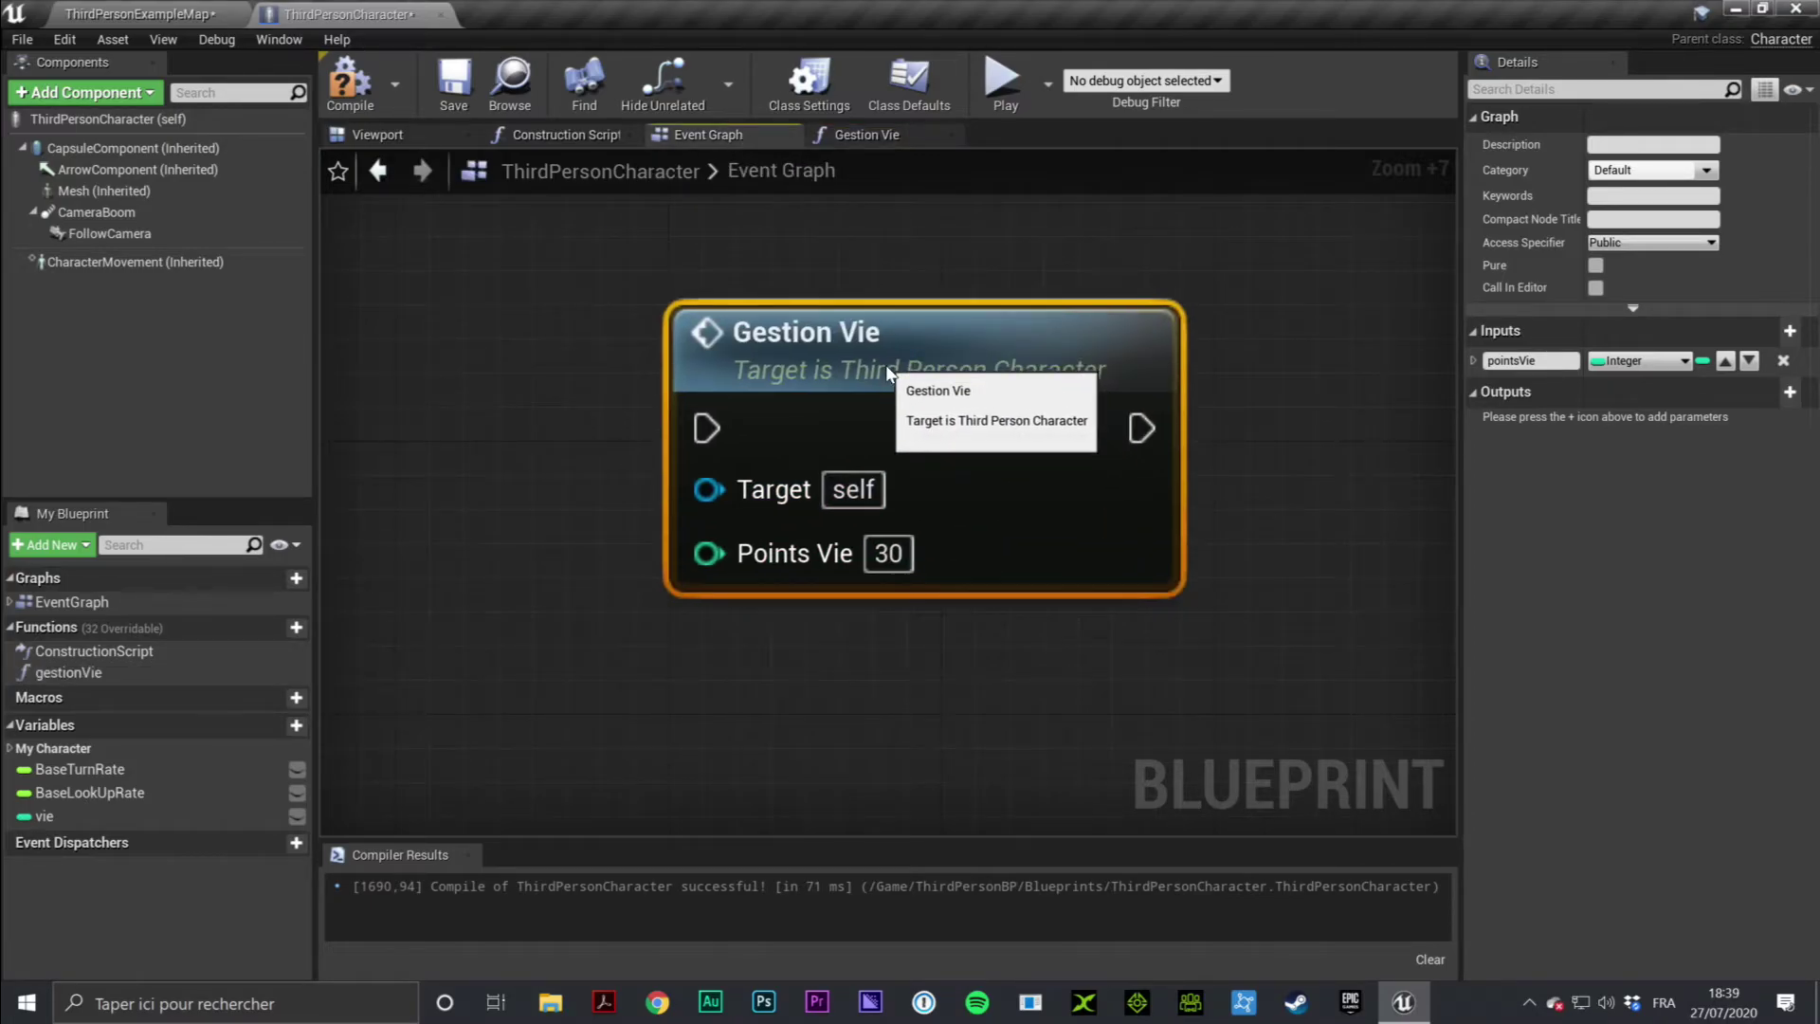
click(349, 106)
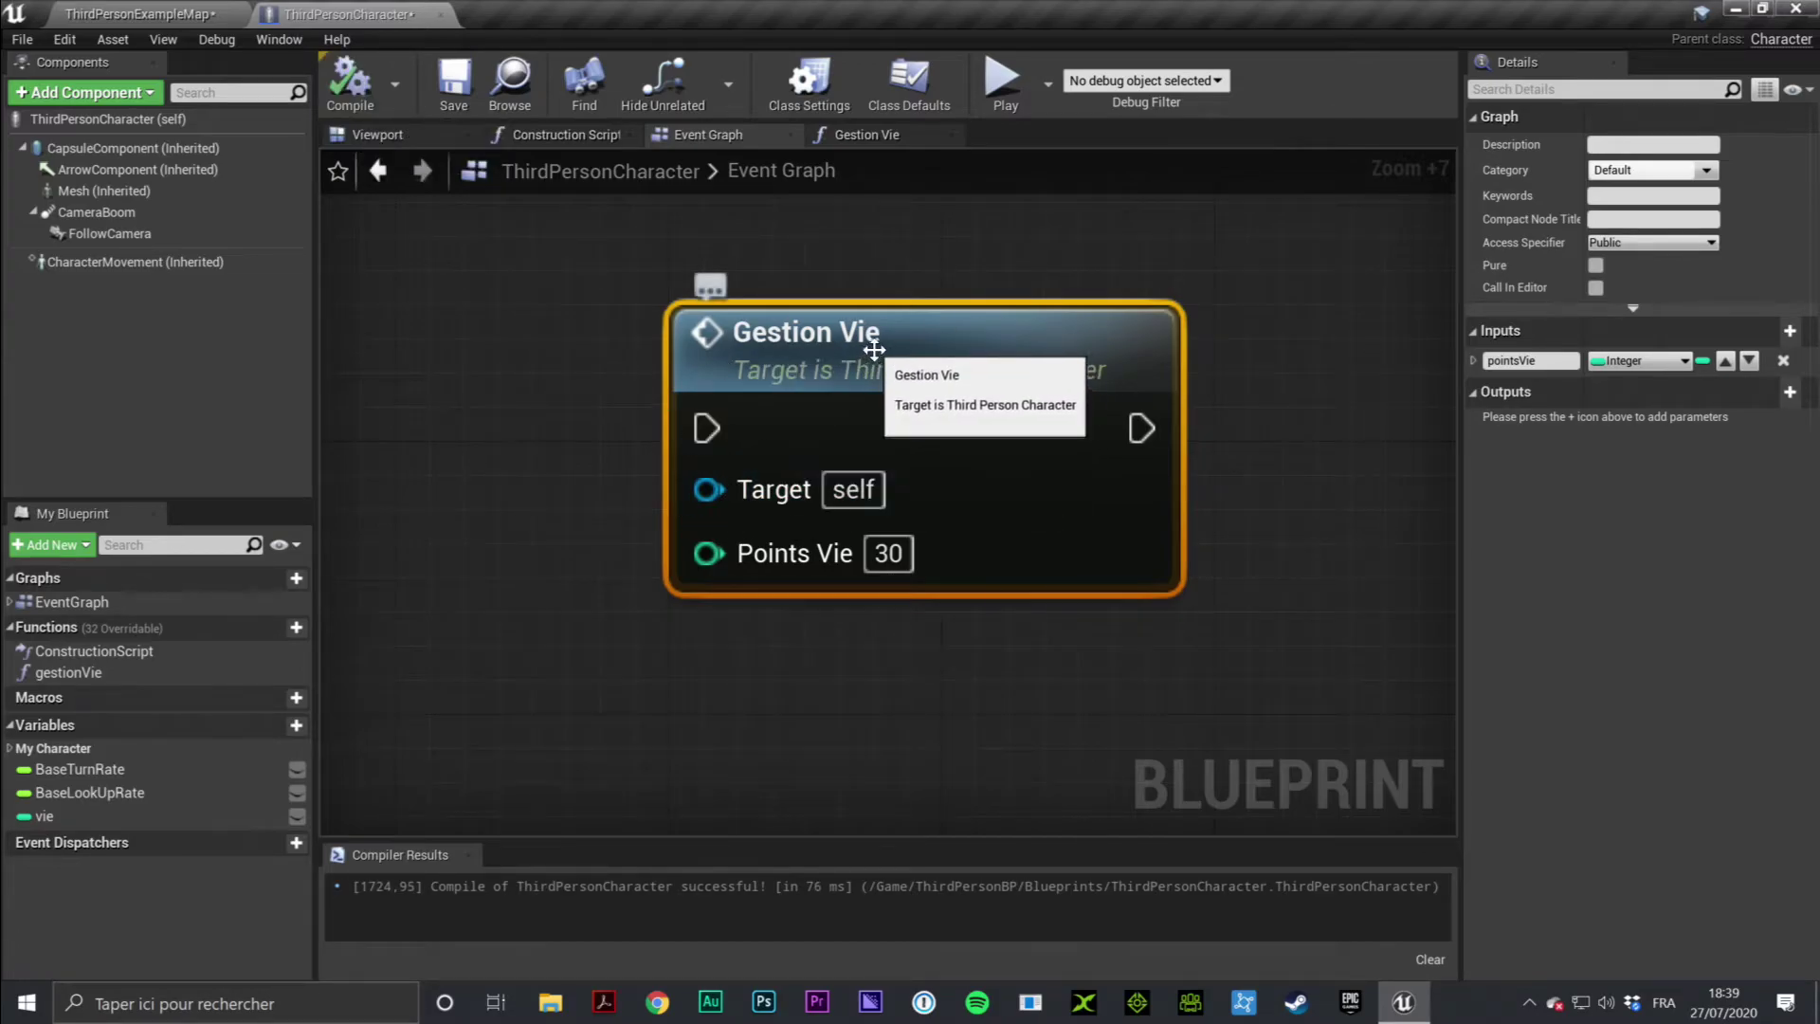
drag(852, 438, 838, 448)
key(Delete)
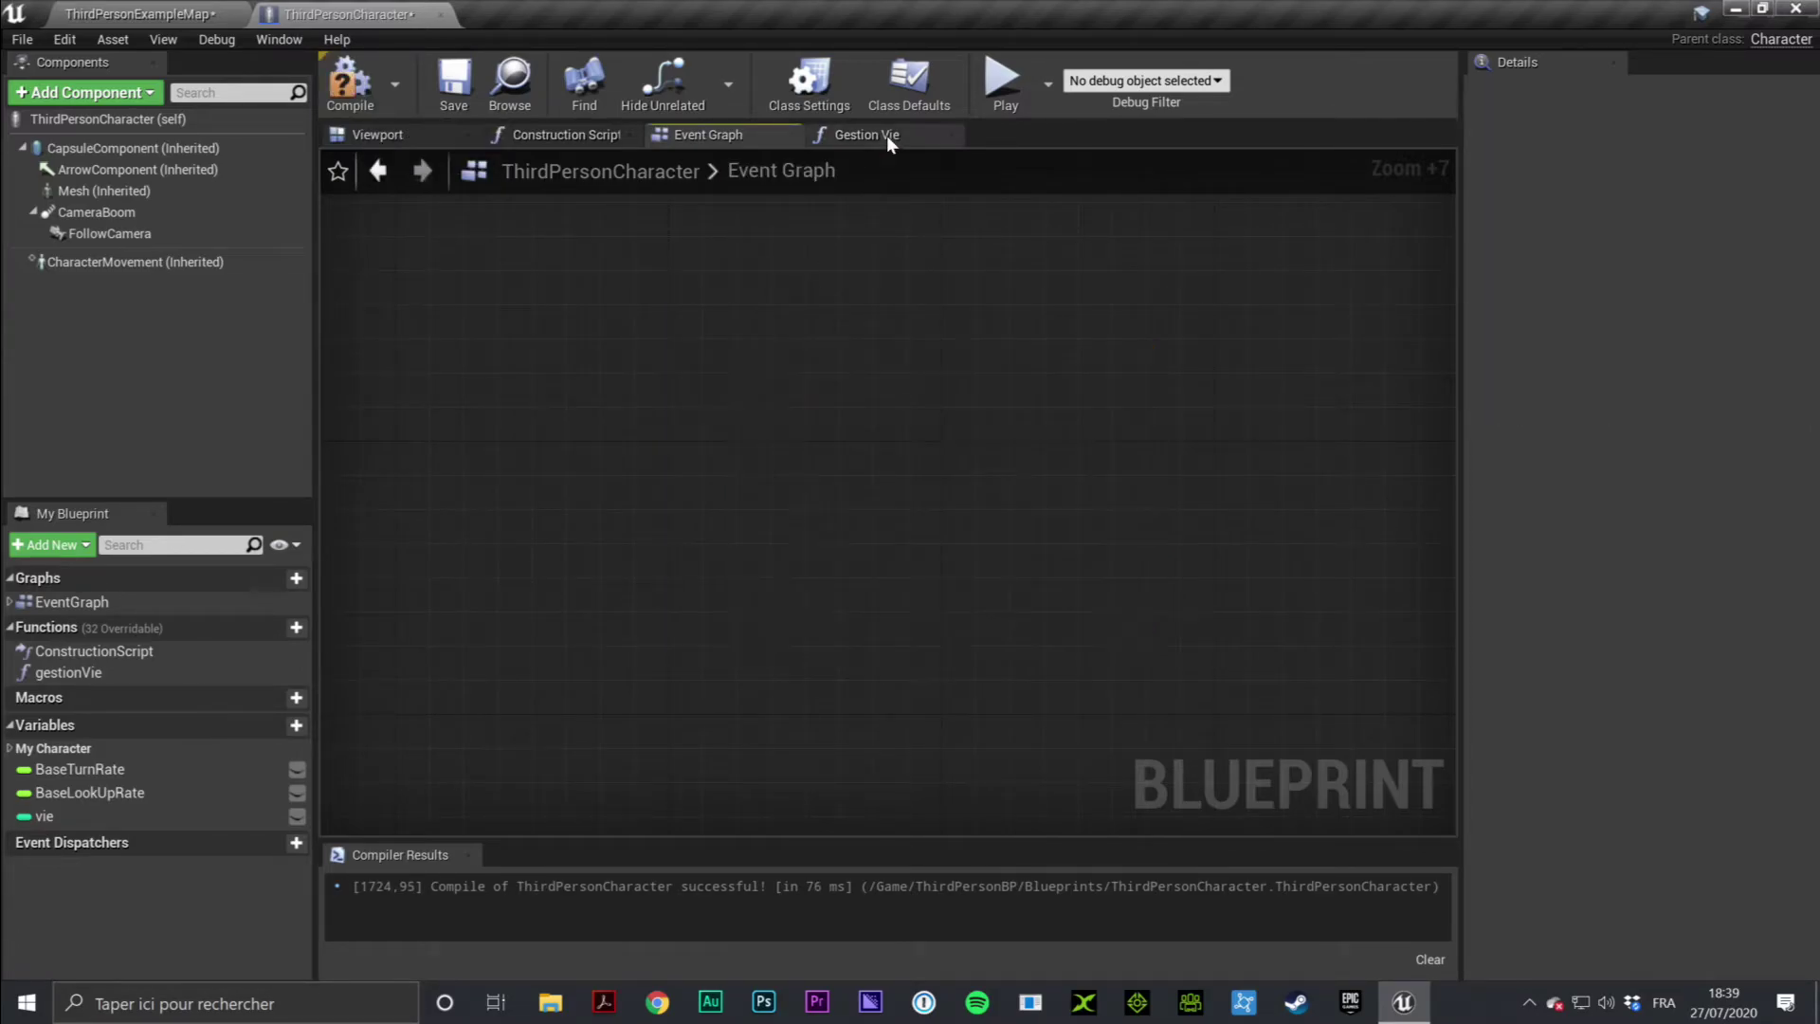
click(885, 135)
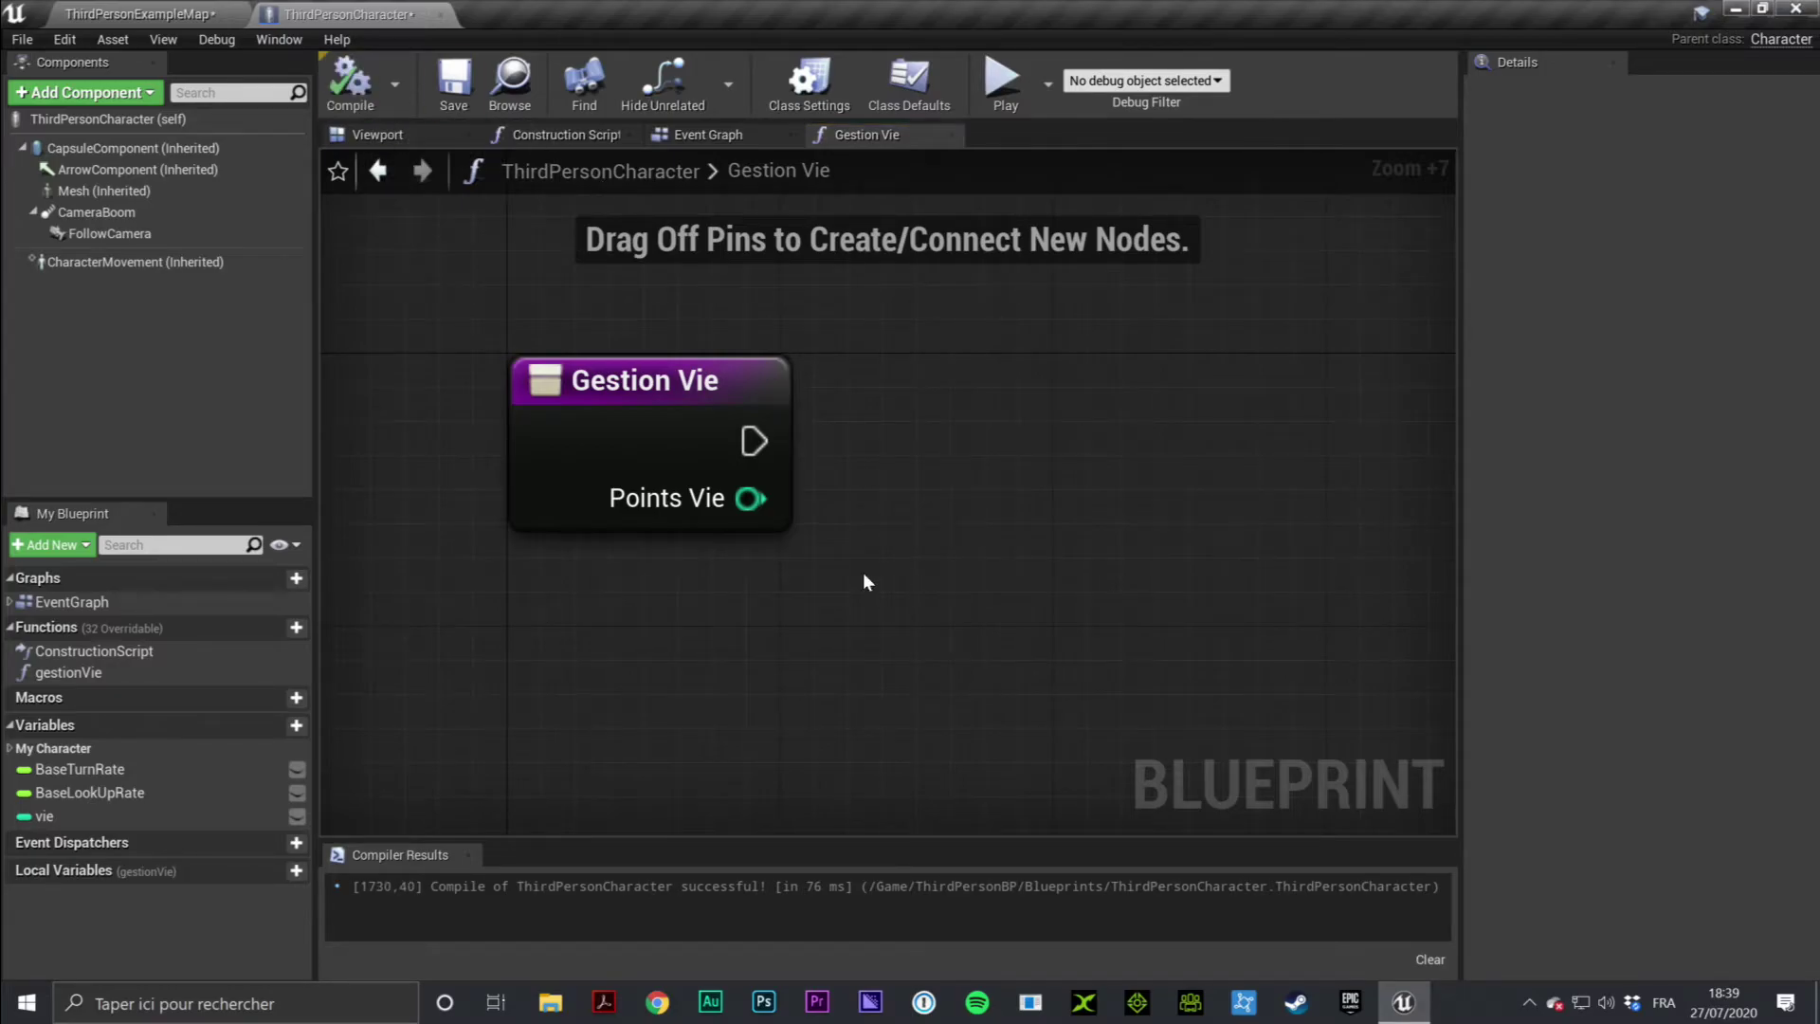
Place a Get vie node just beneath the Gestion Vie entry node
right_drag(862, 571, 776, 601)
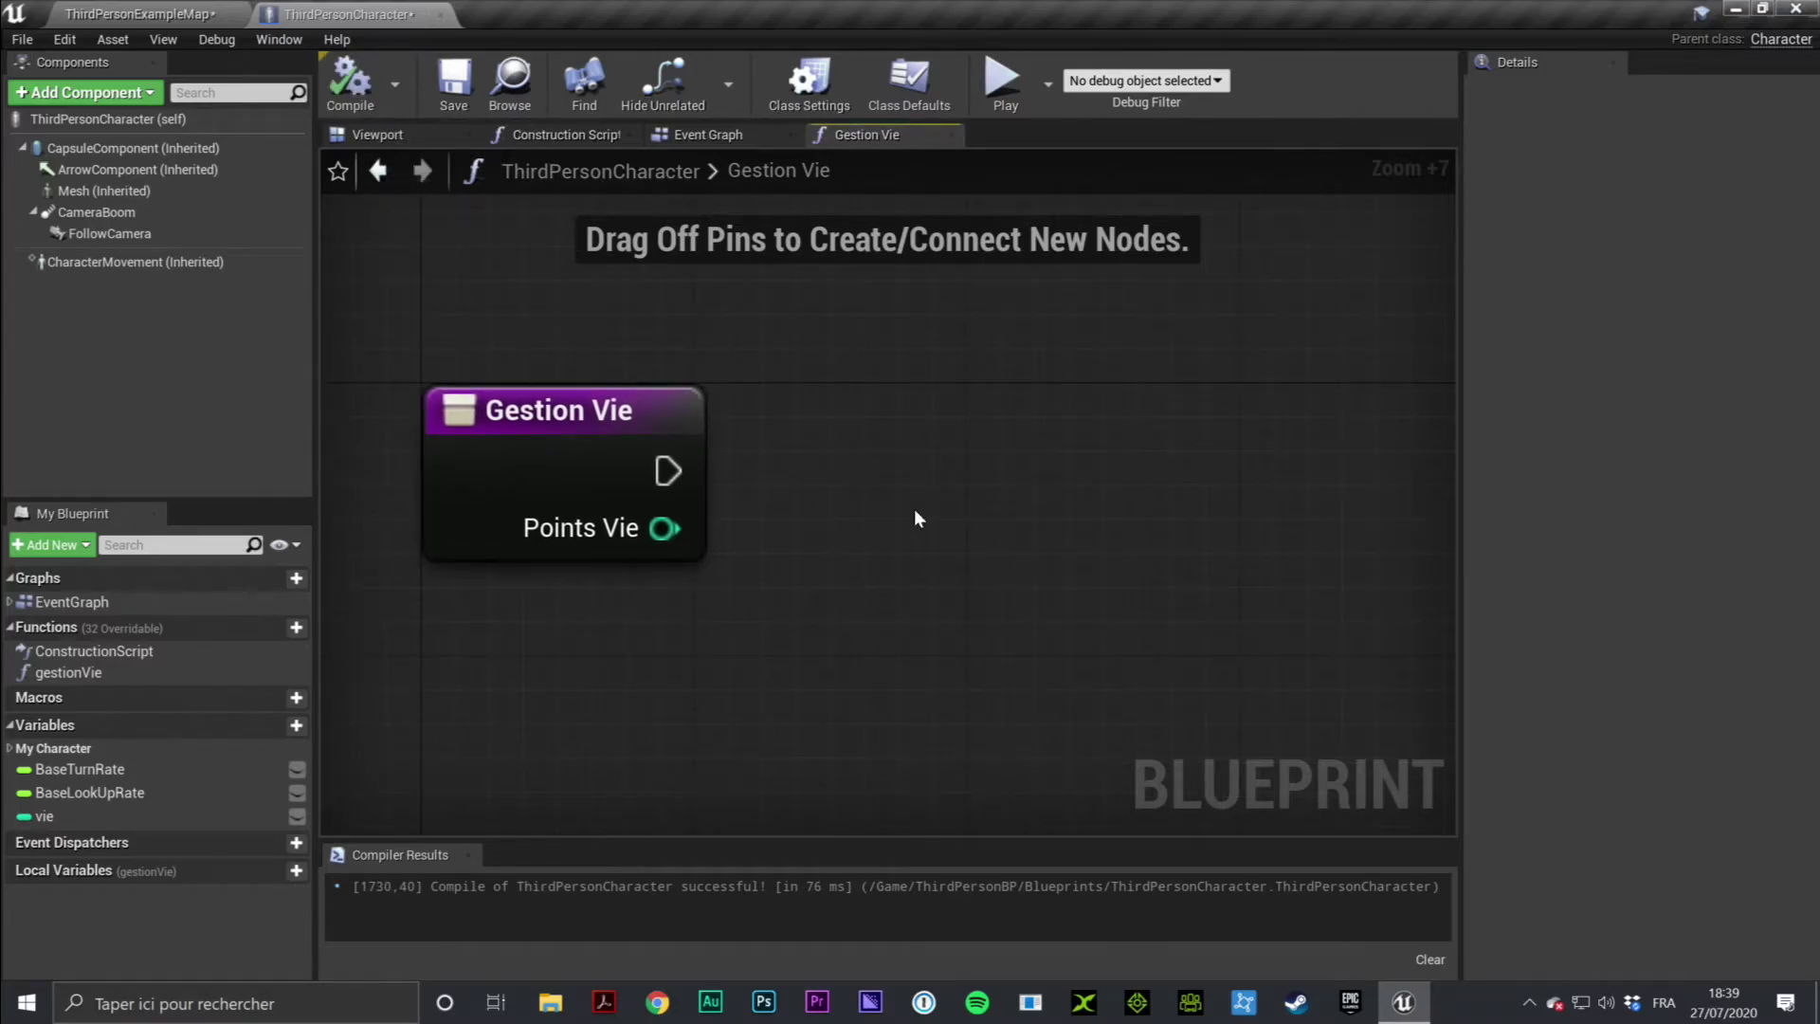
right_drag(915, 516, 882, 461)
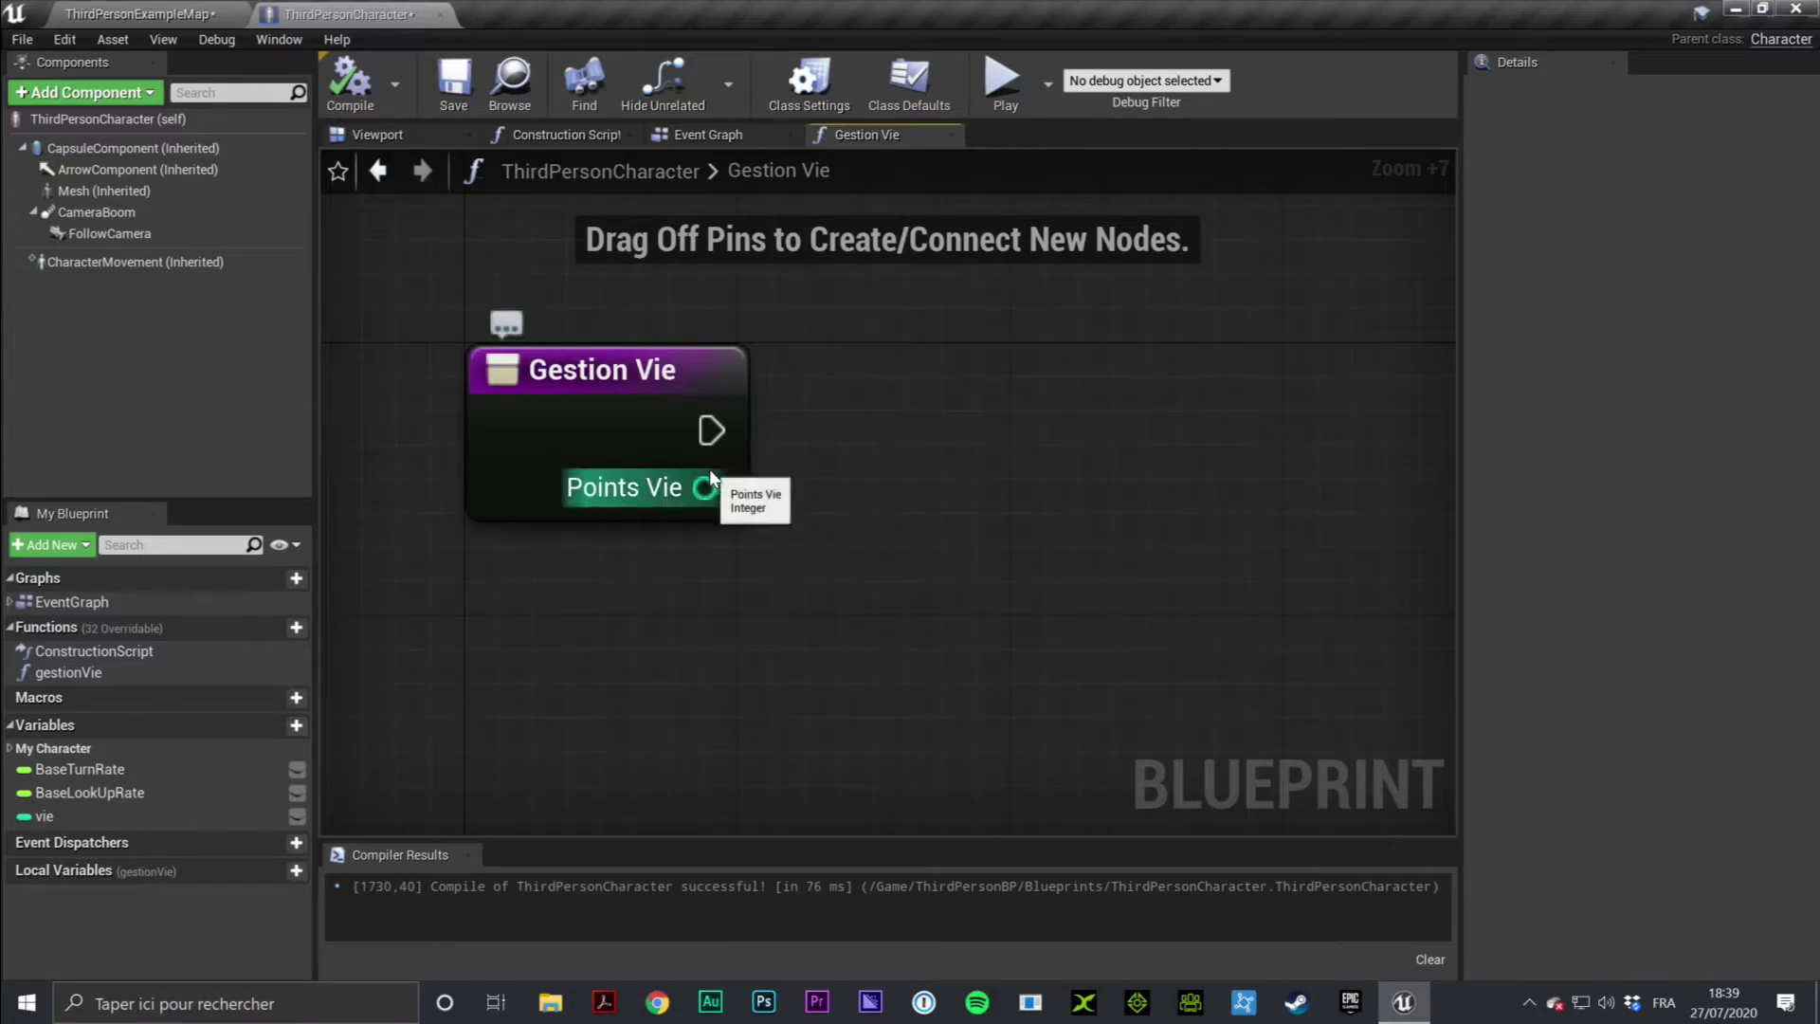
click(72, 817)
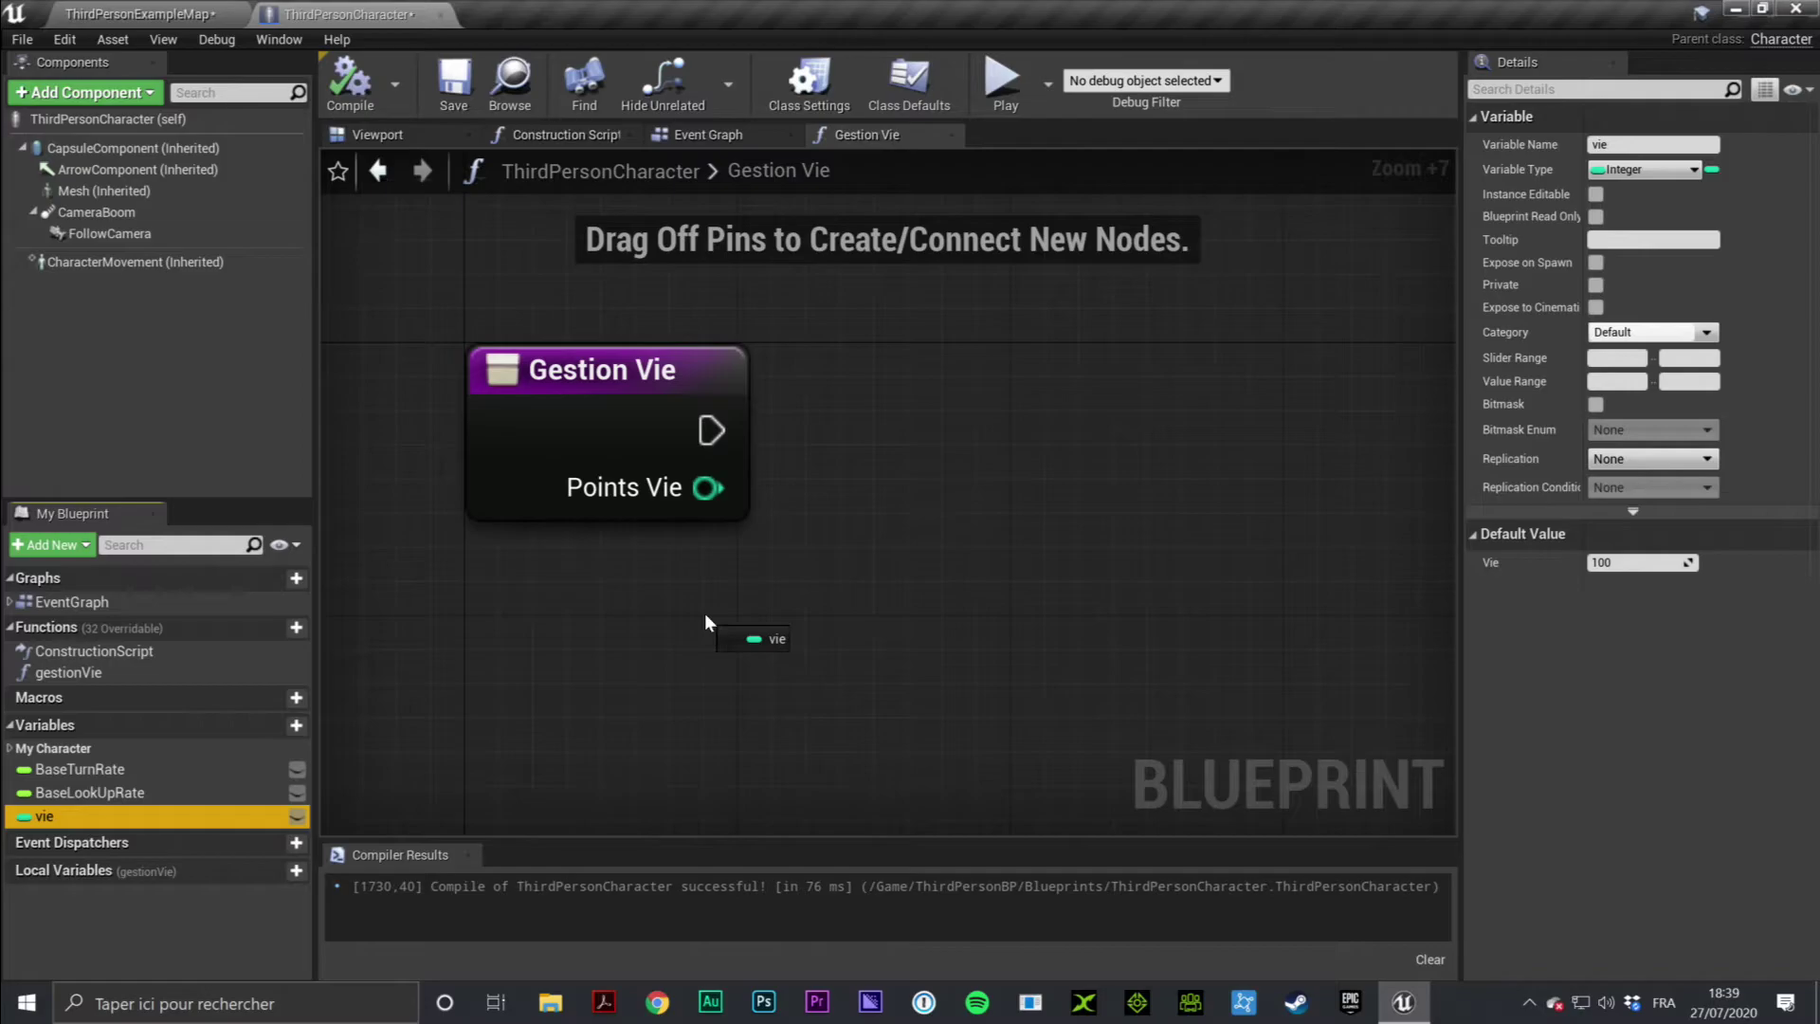
drag(706, 614, 751, 581)
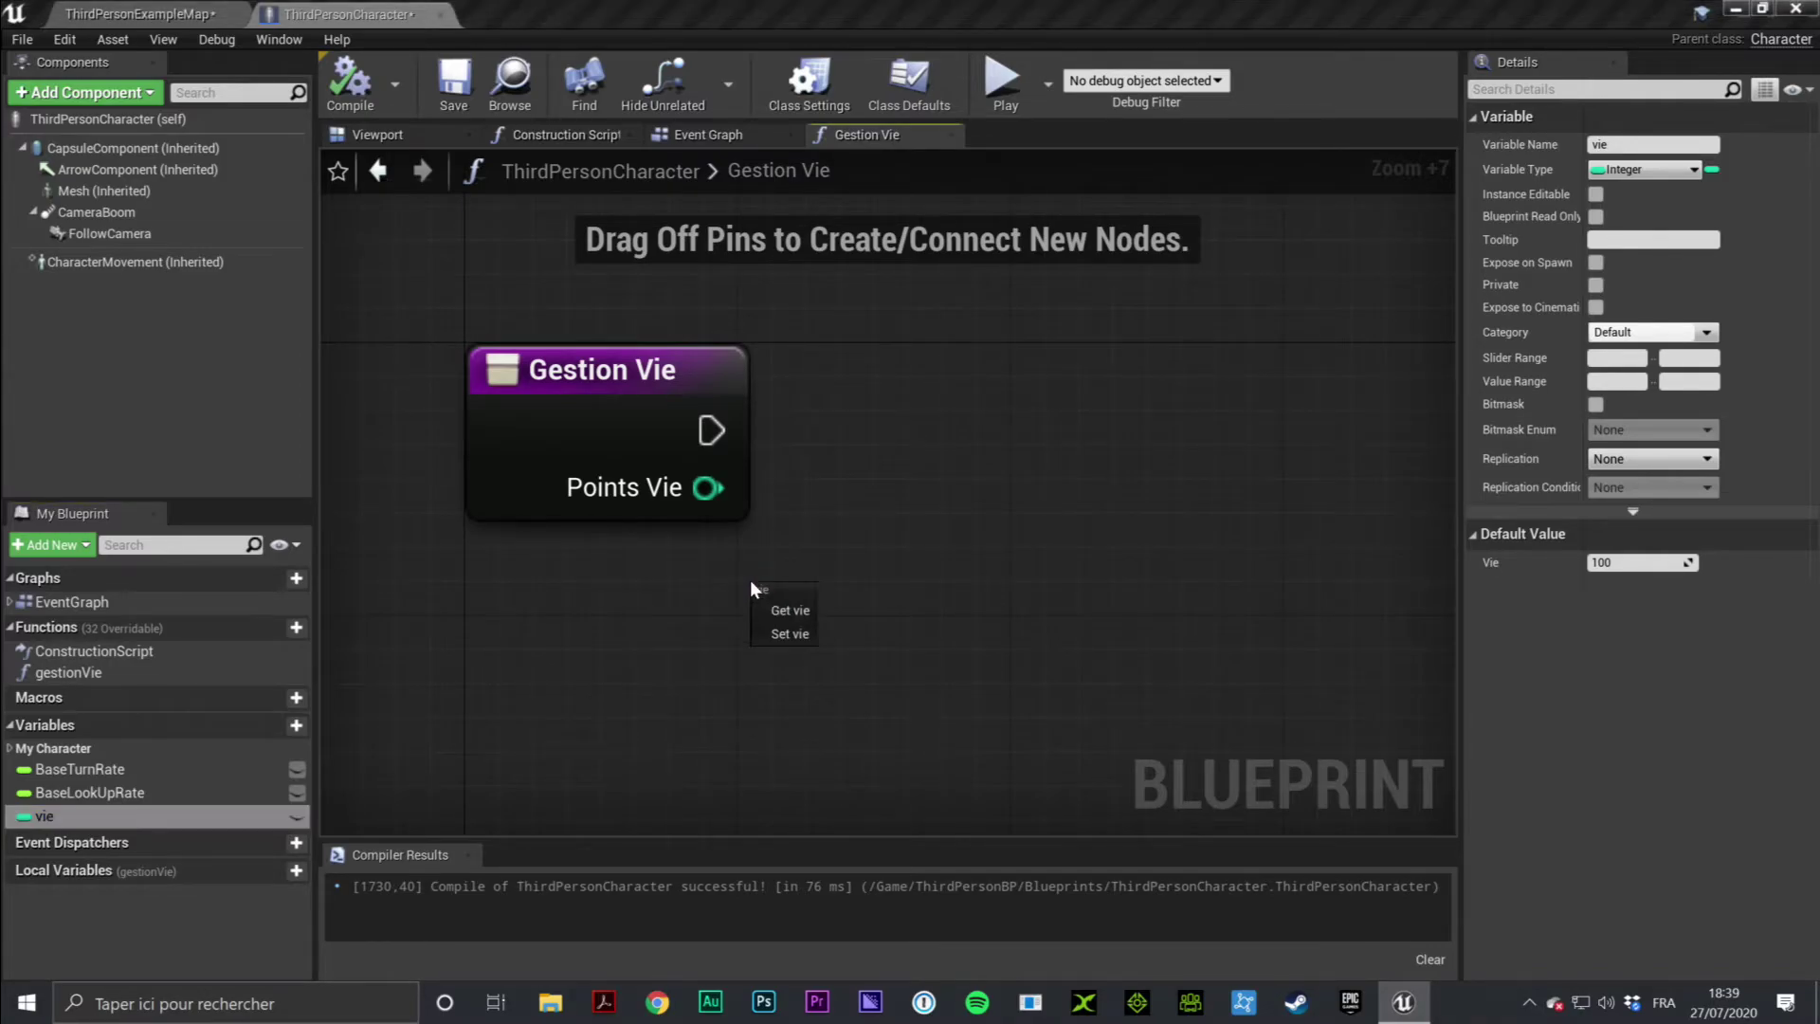
click(788, 613)
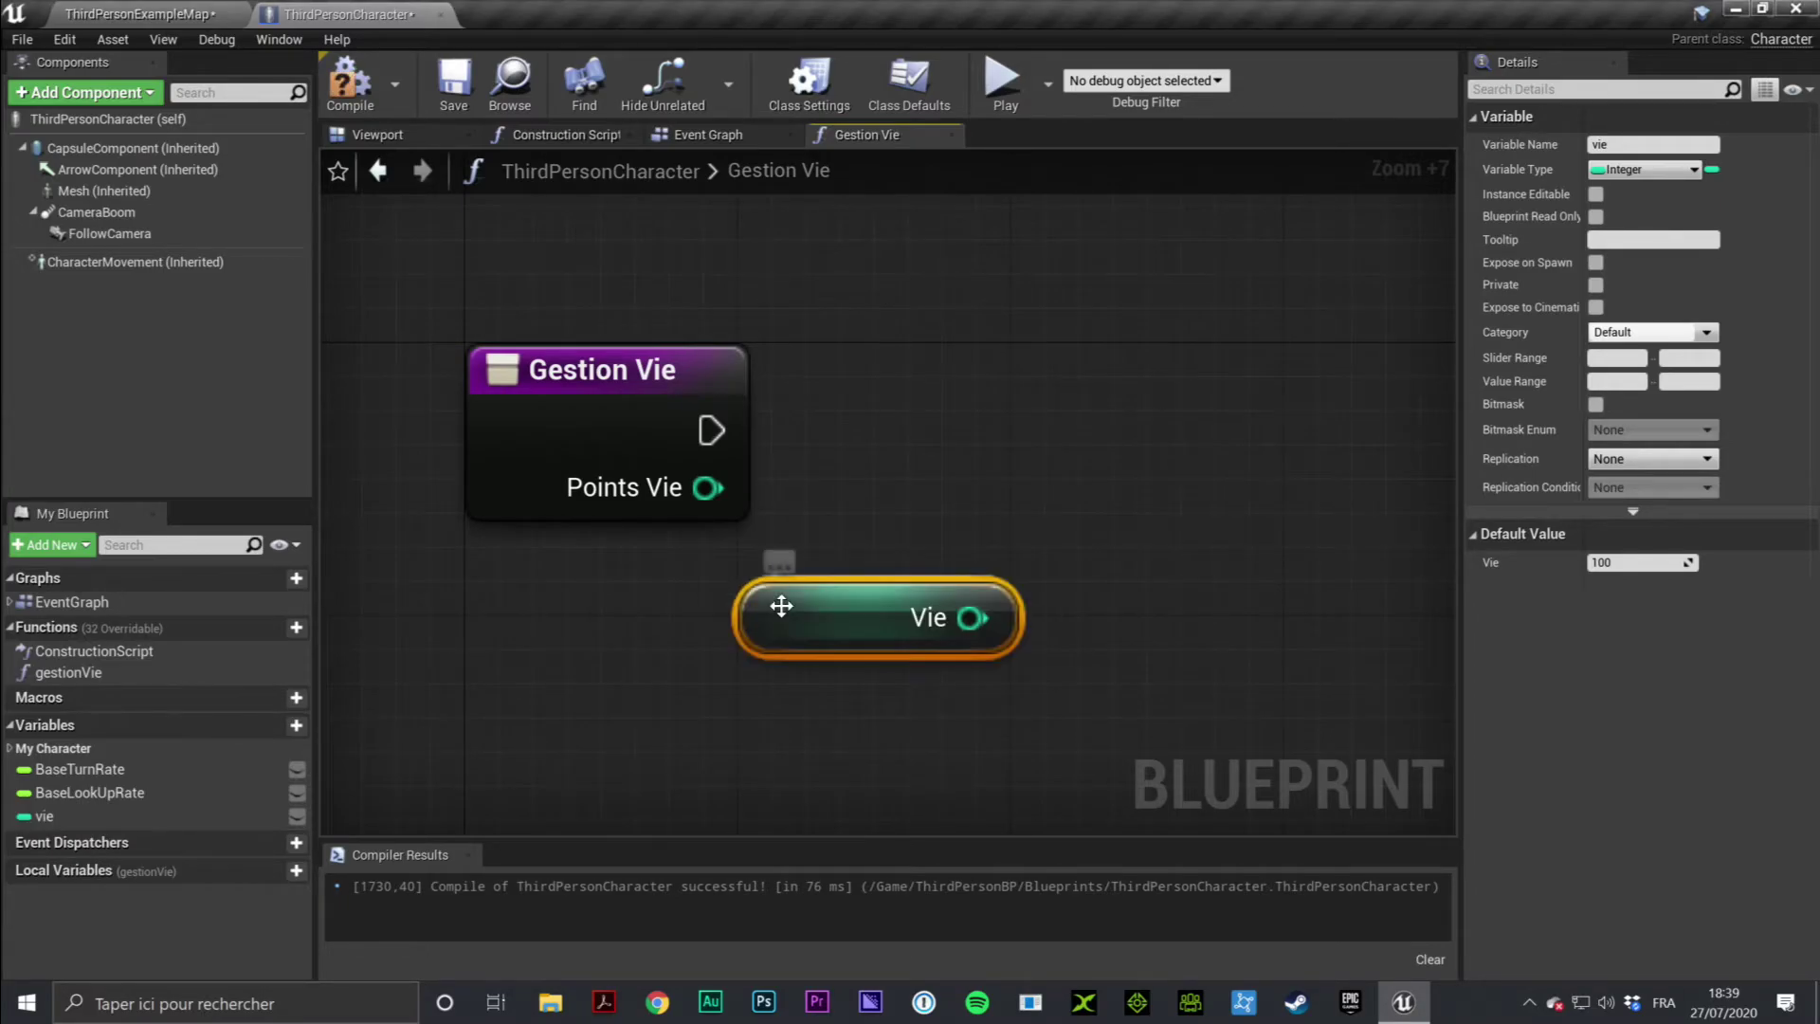
drag(916, 626, 643, 591)
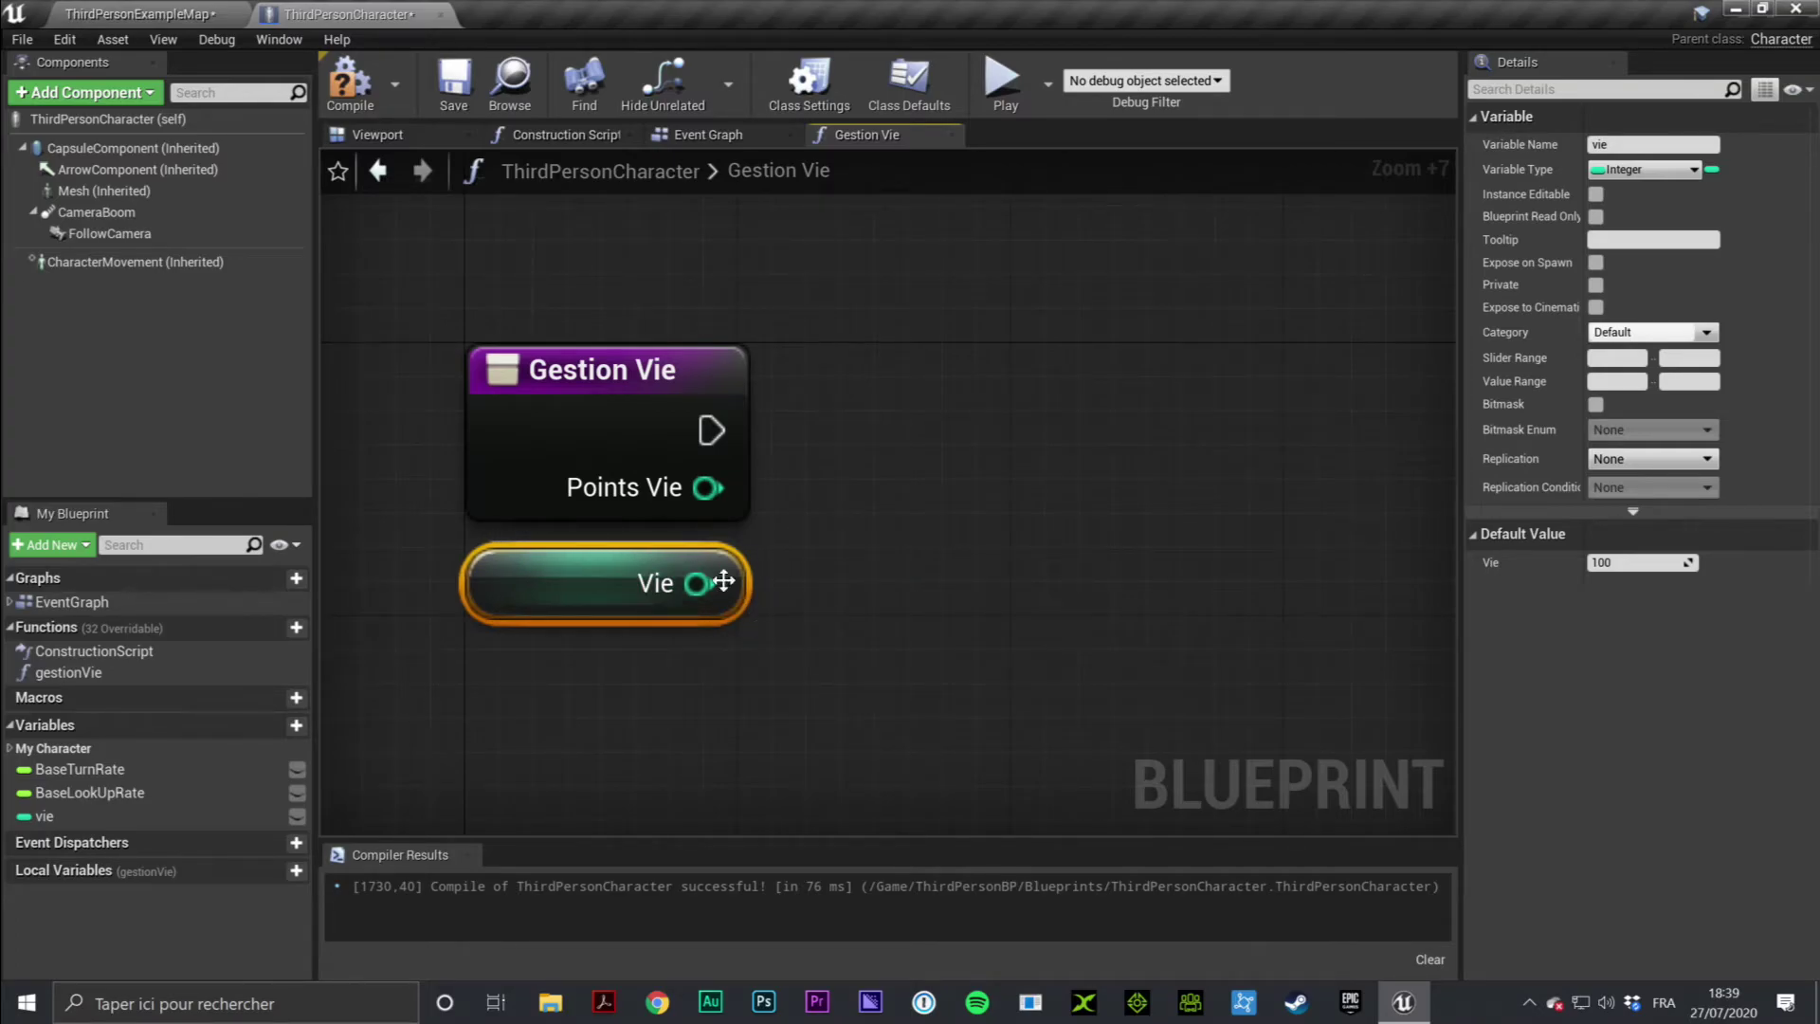
click(661, 376)
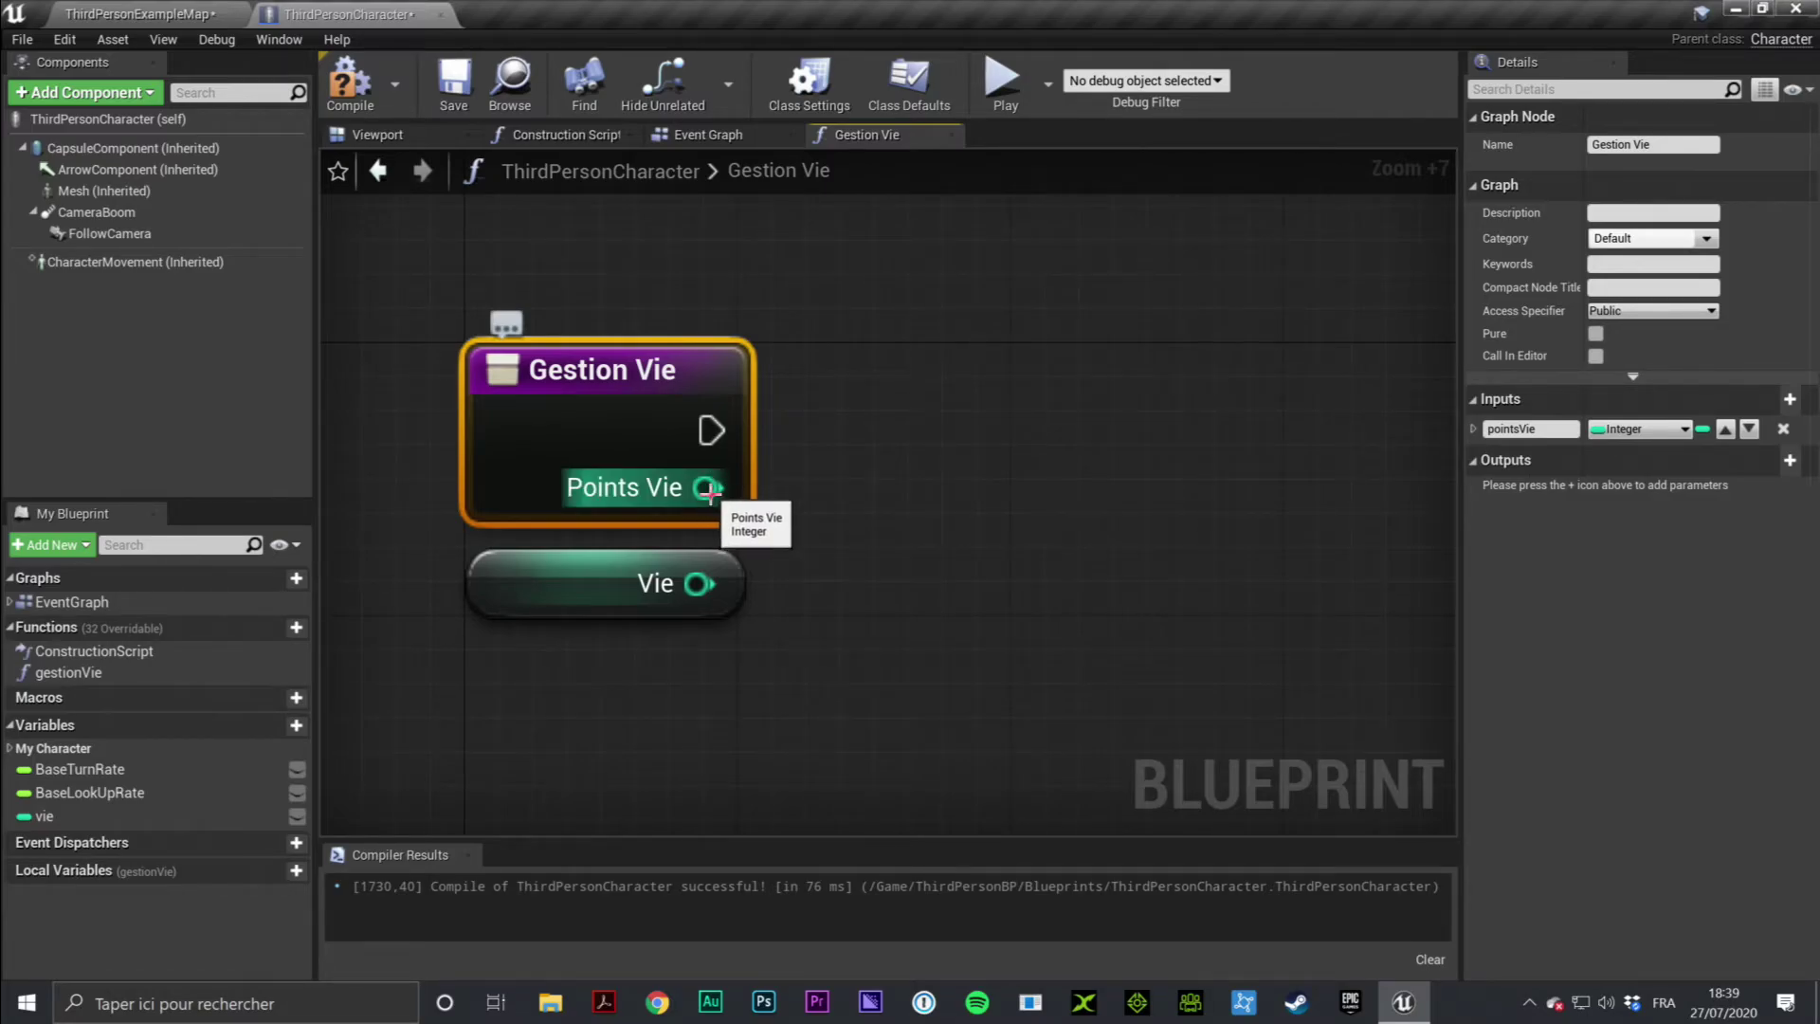
drag(709, 490, 826, 582)
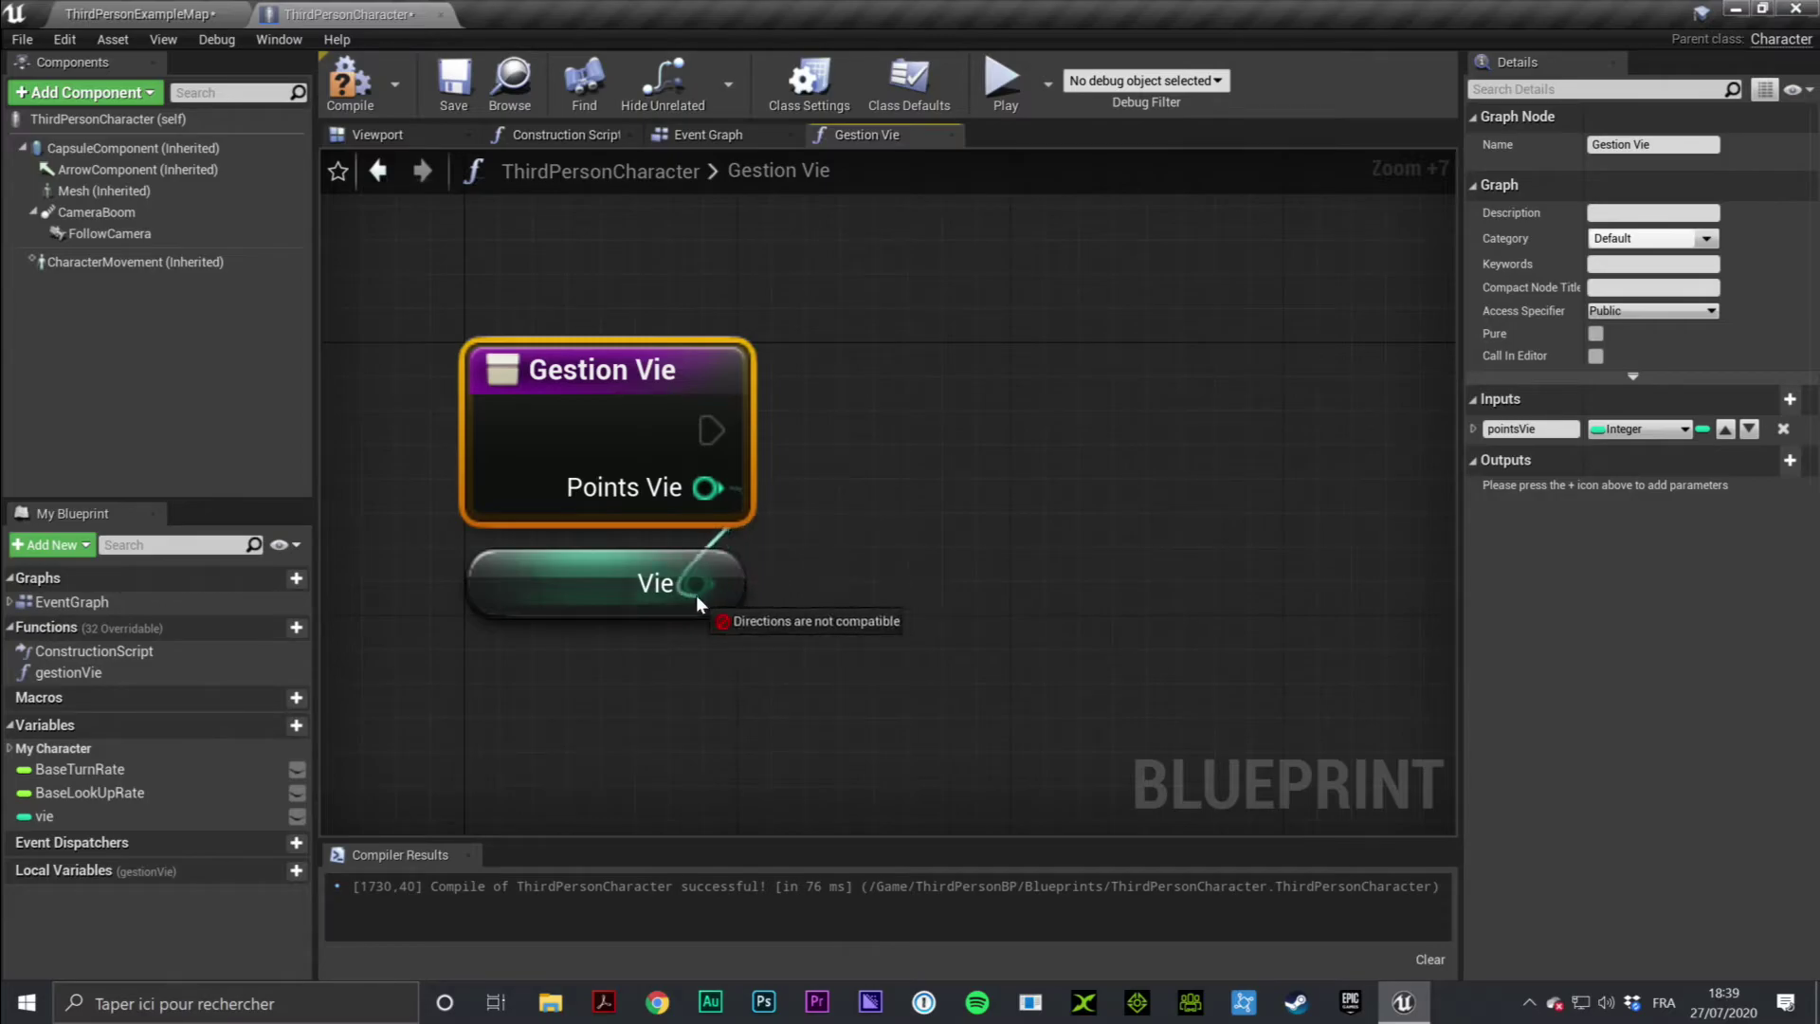
click(750, 587)
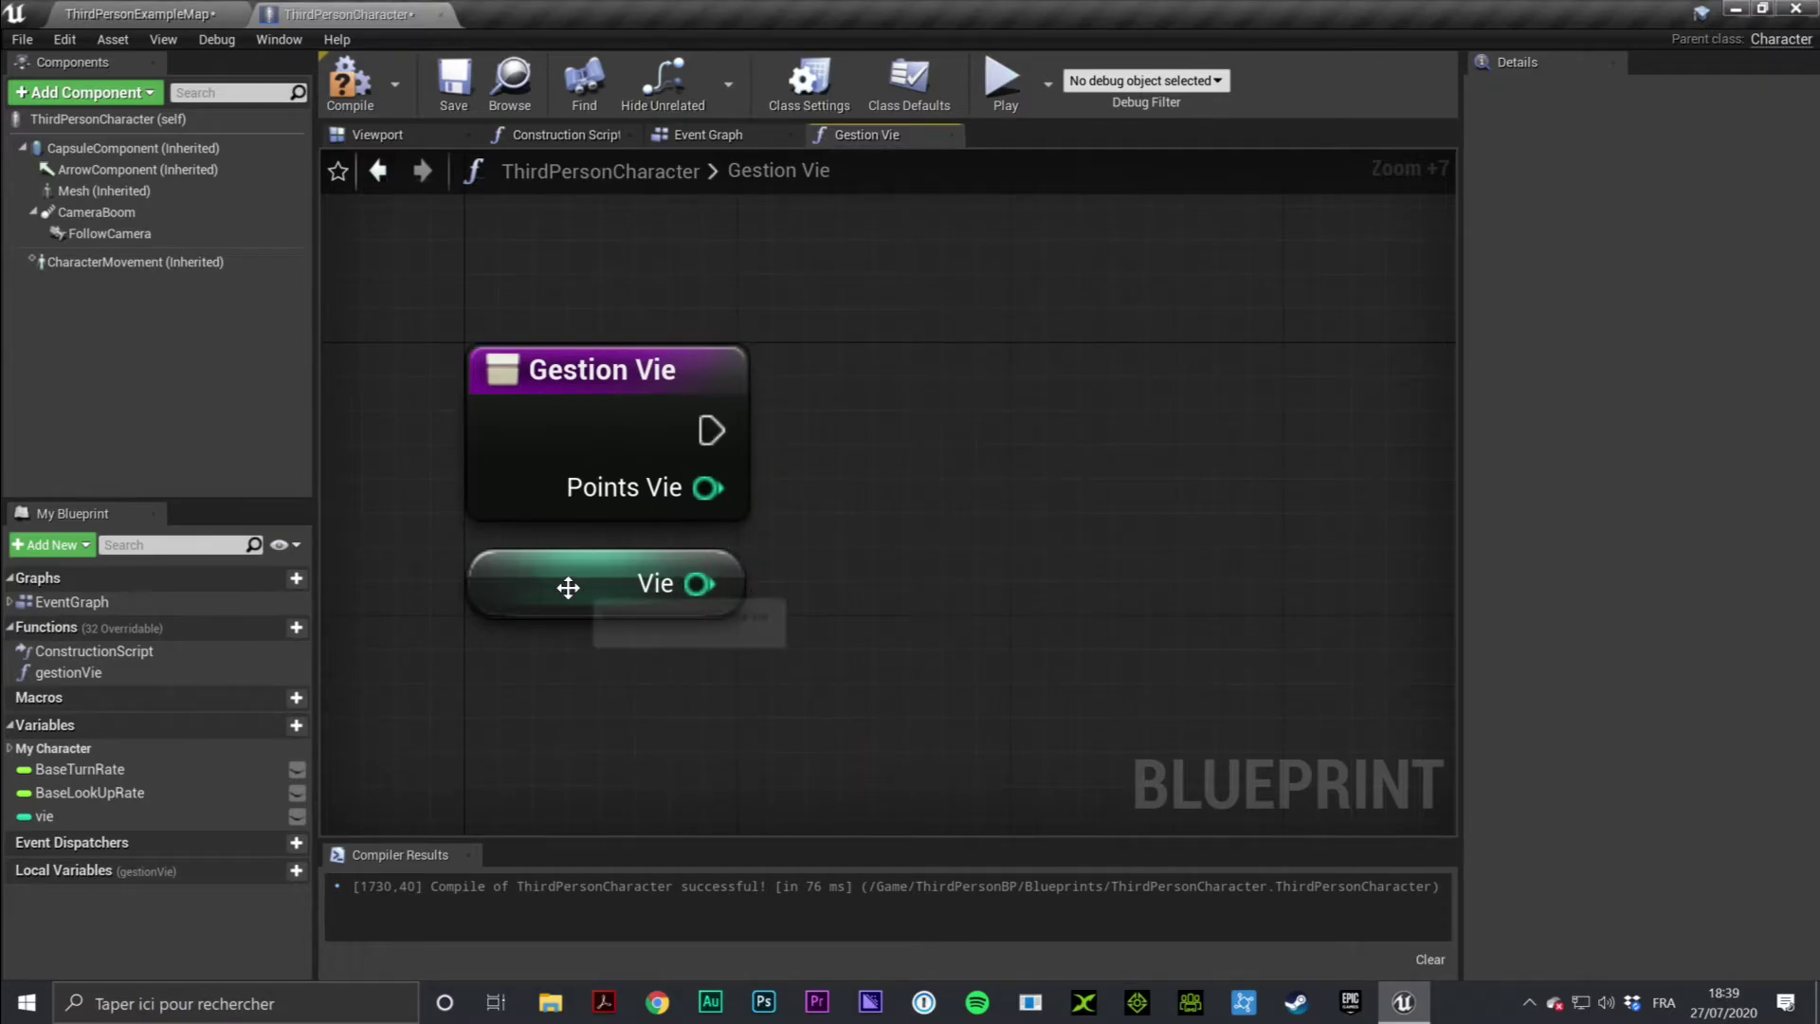
click(629, 581)
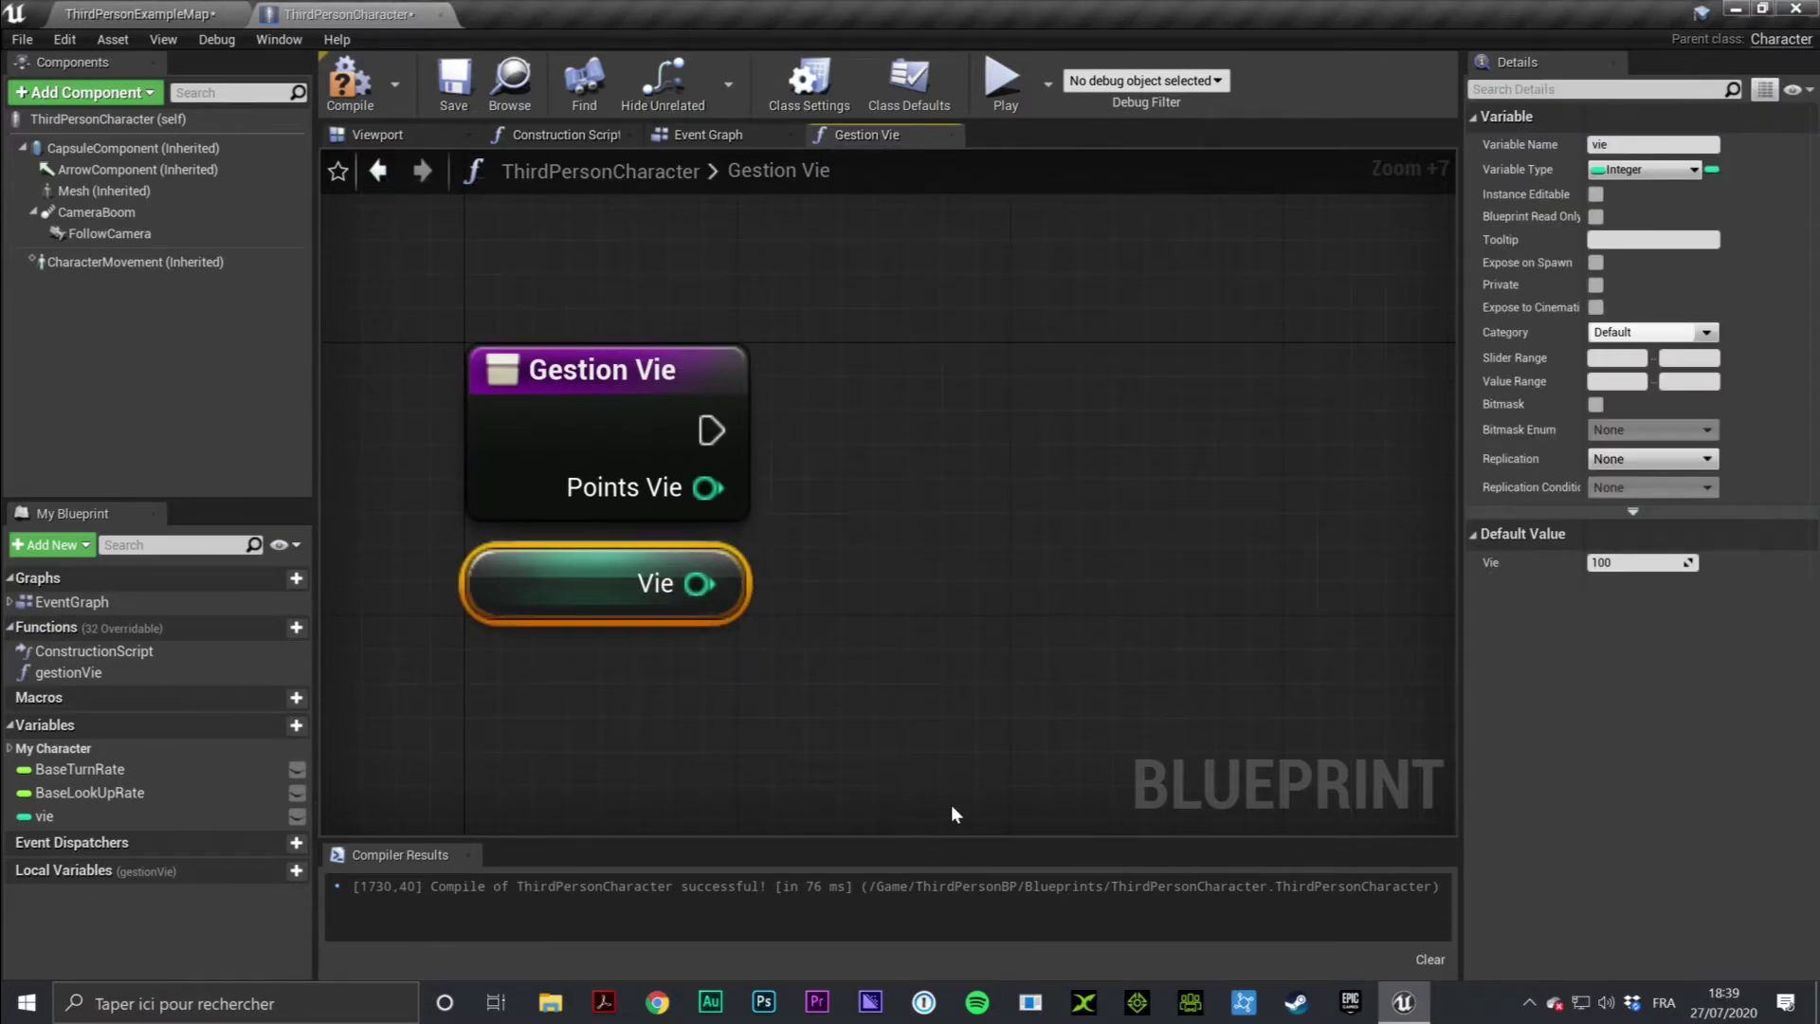
click(85, 820)
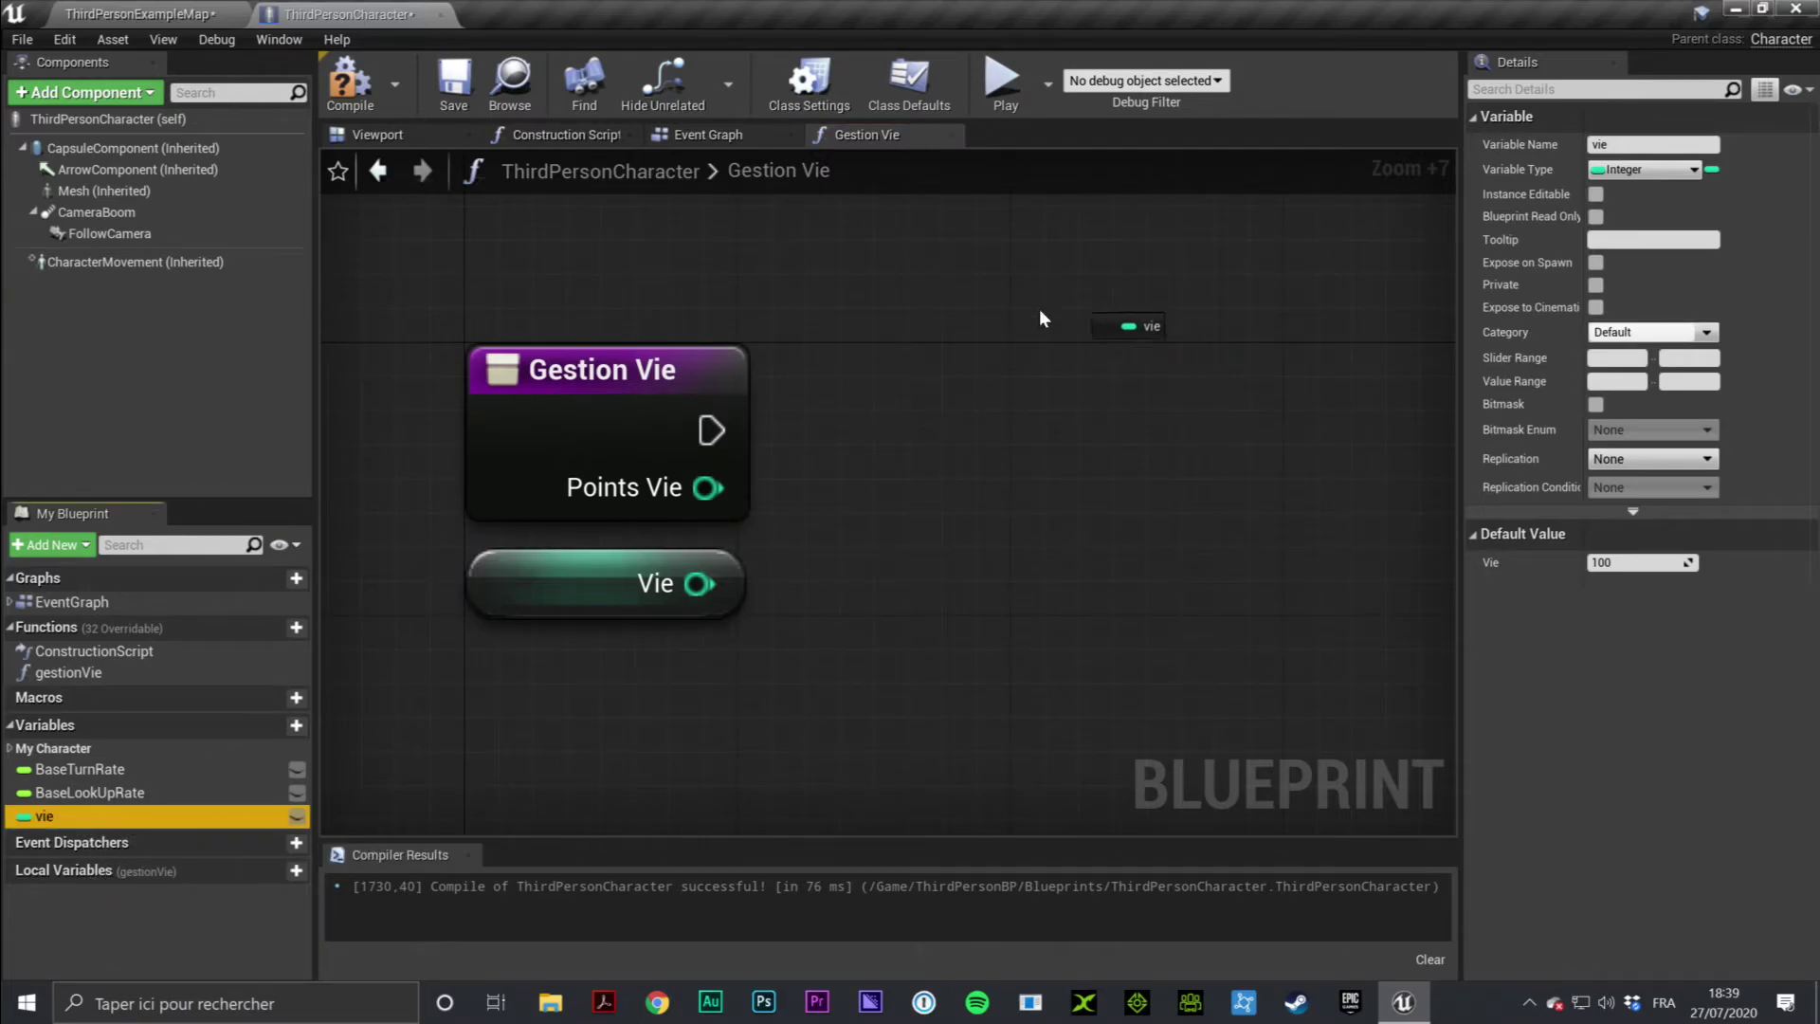
Add a Set vie node right of Gestion Vie, wired to its execution output
drag(94, 823, 938, 329)
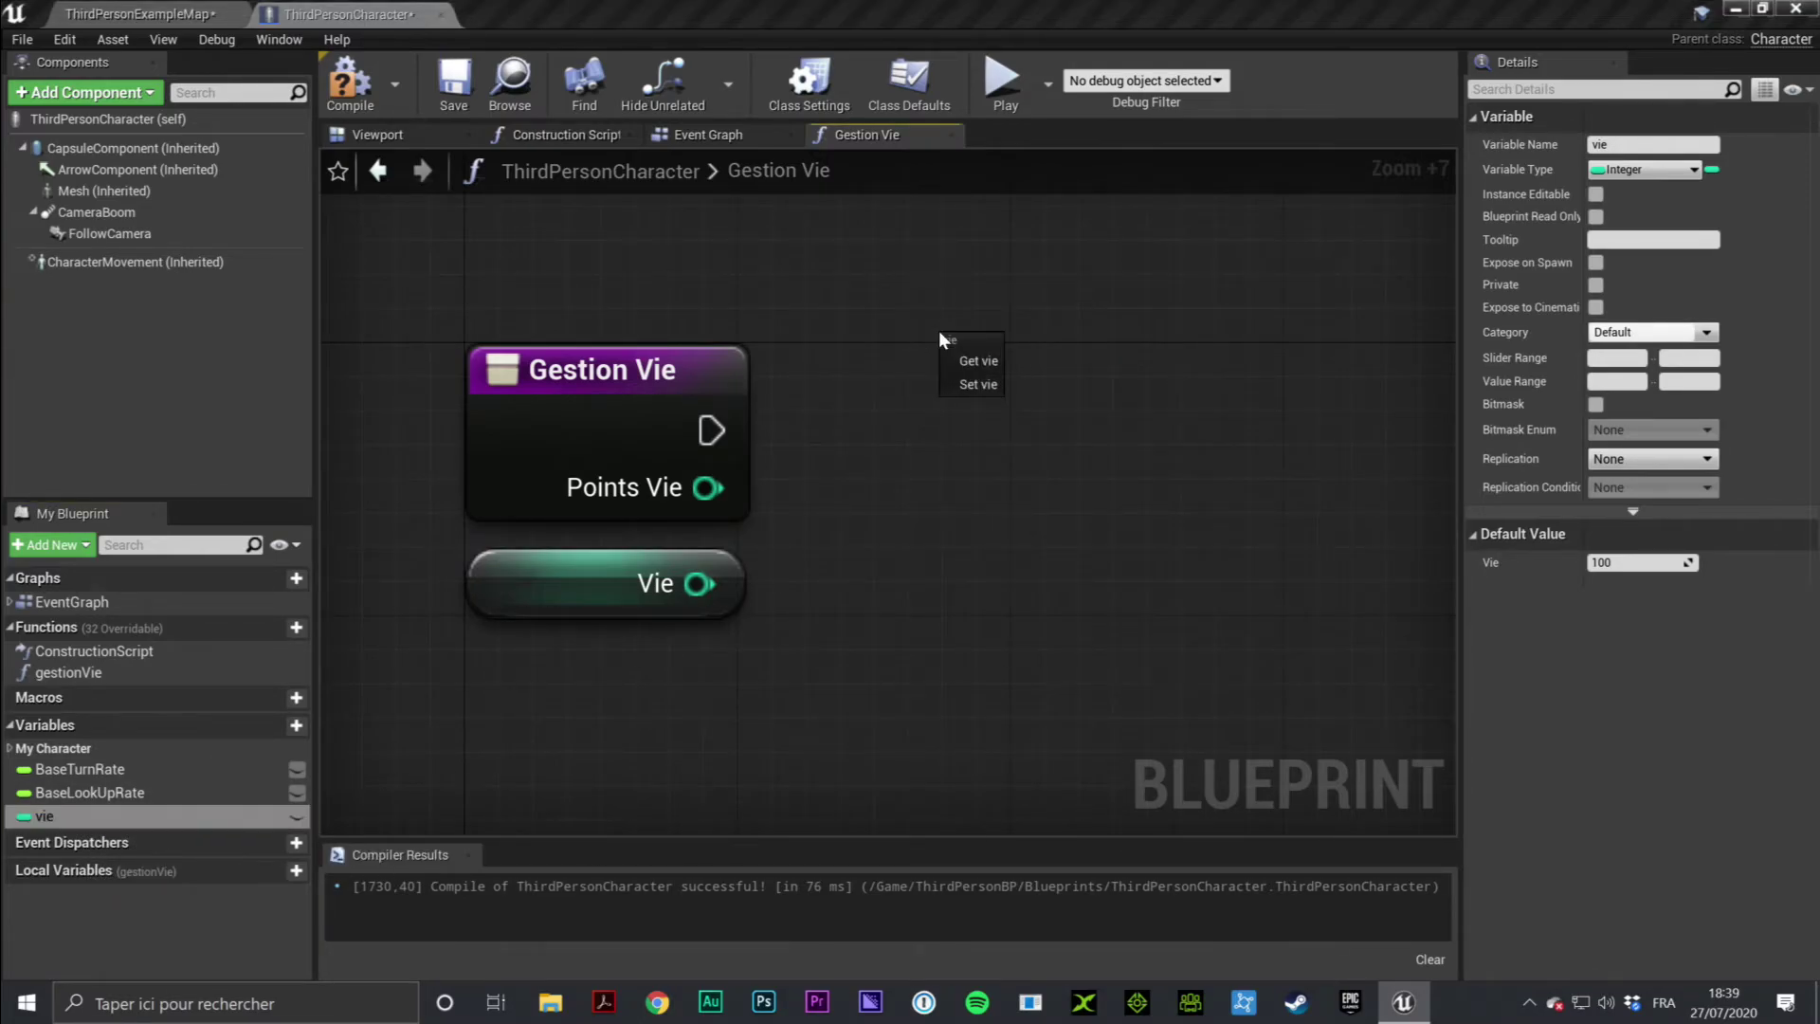
click(979, 385)
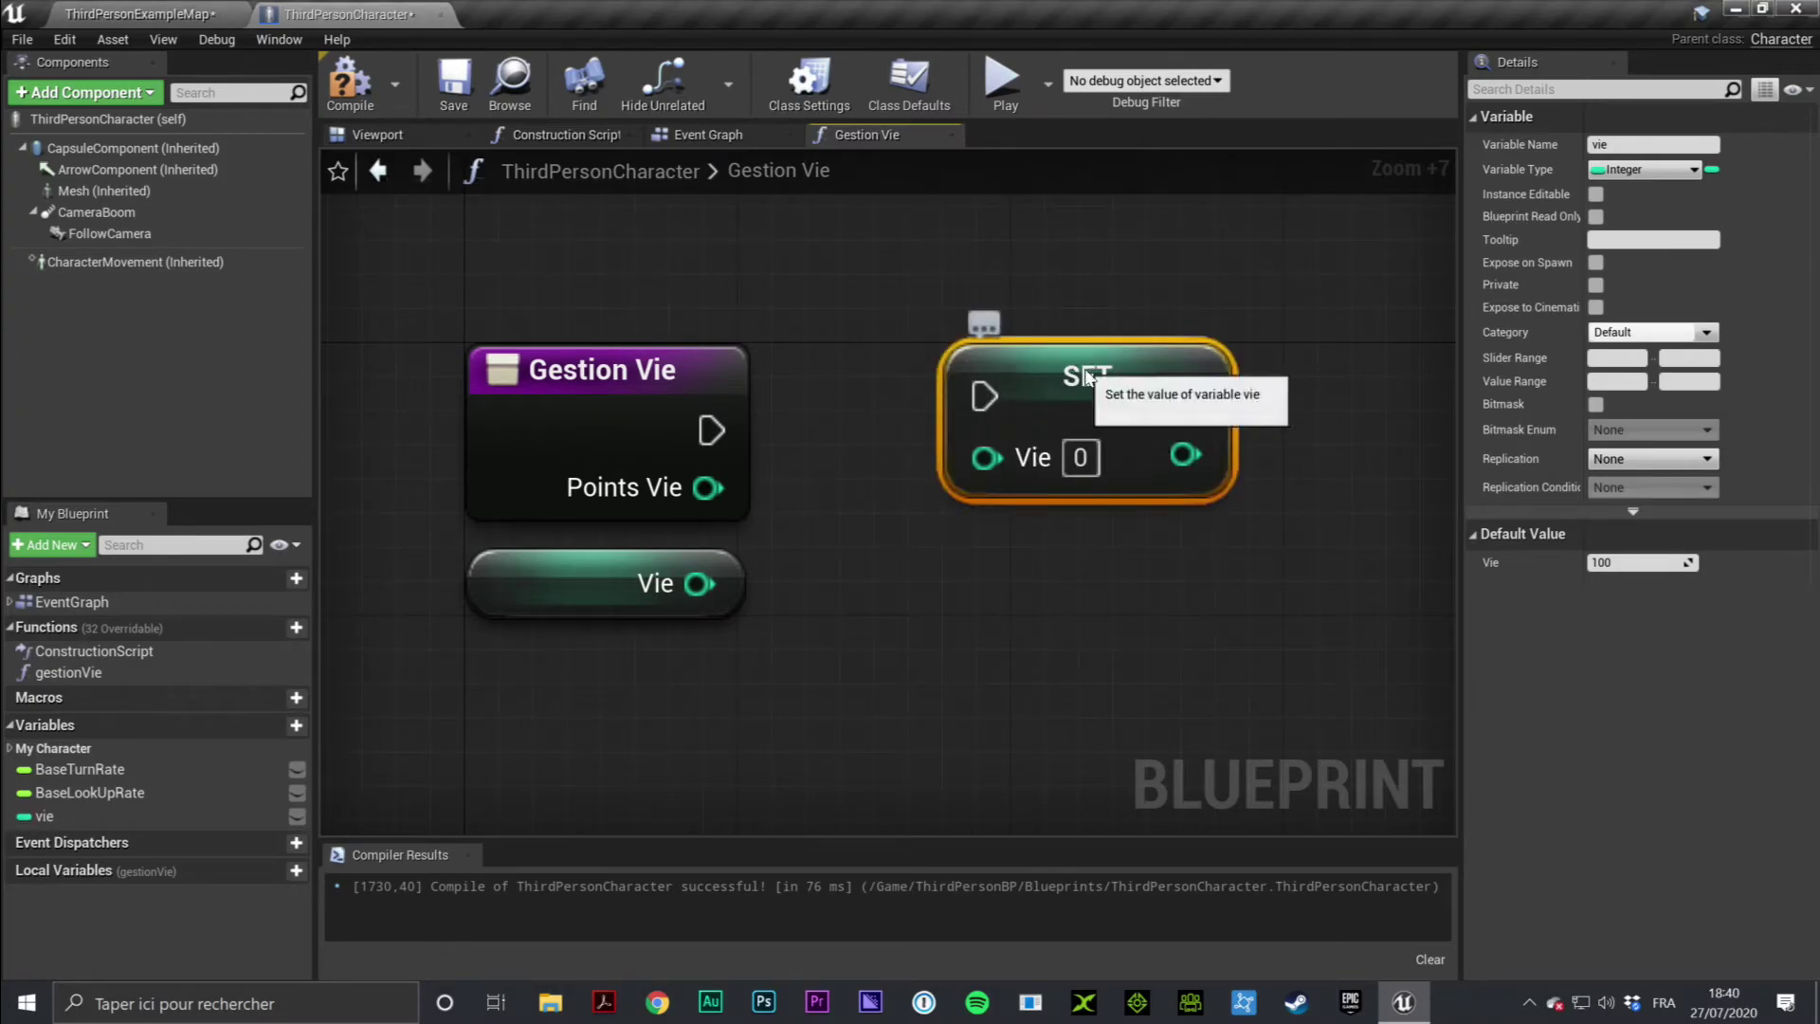
drag(1076, 372, 1242, 407)
mouse_move(712, 431)
mouse_down()
mouse_move(1153, 430)
mouse_move(1278, 411)
mouse_up()
right_drag(1270, 407, 1166, 394)
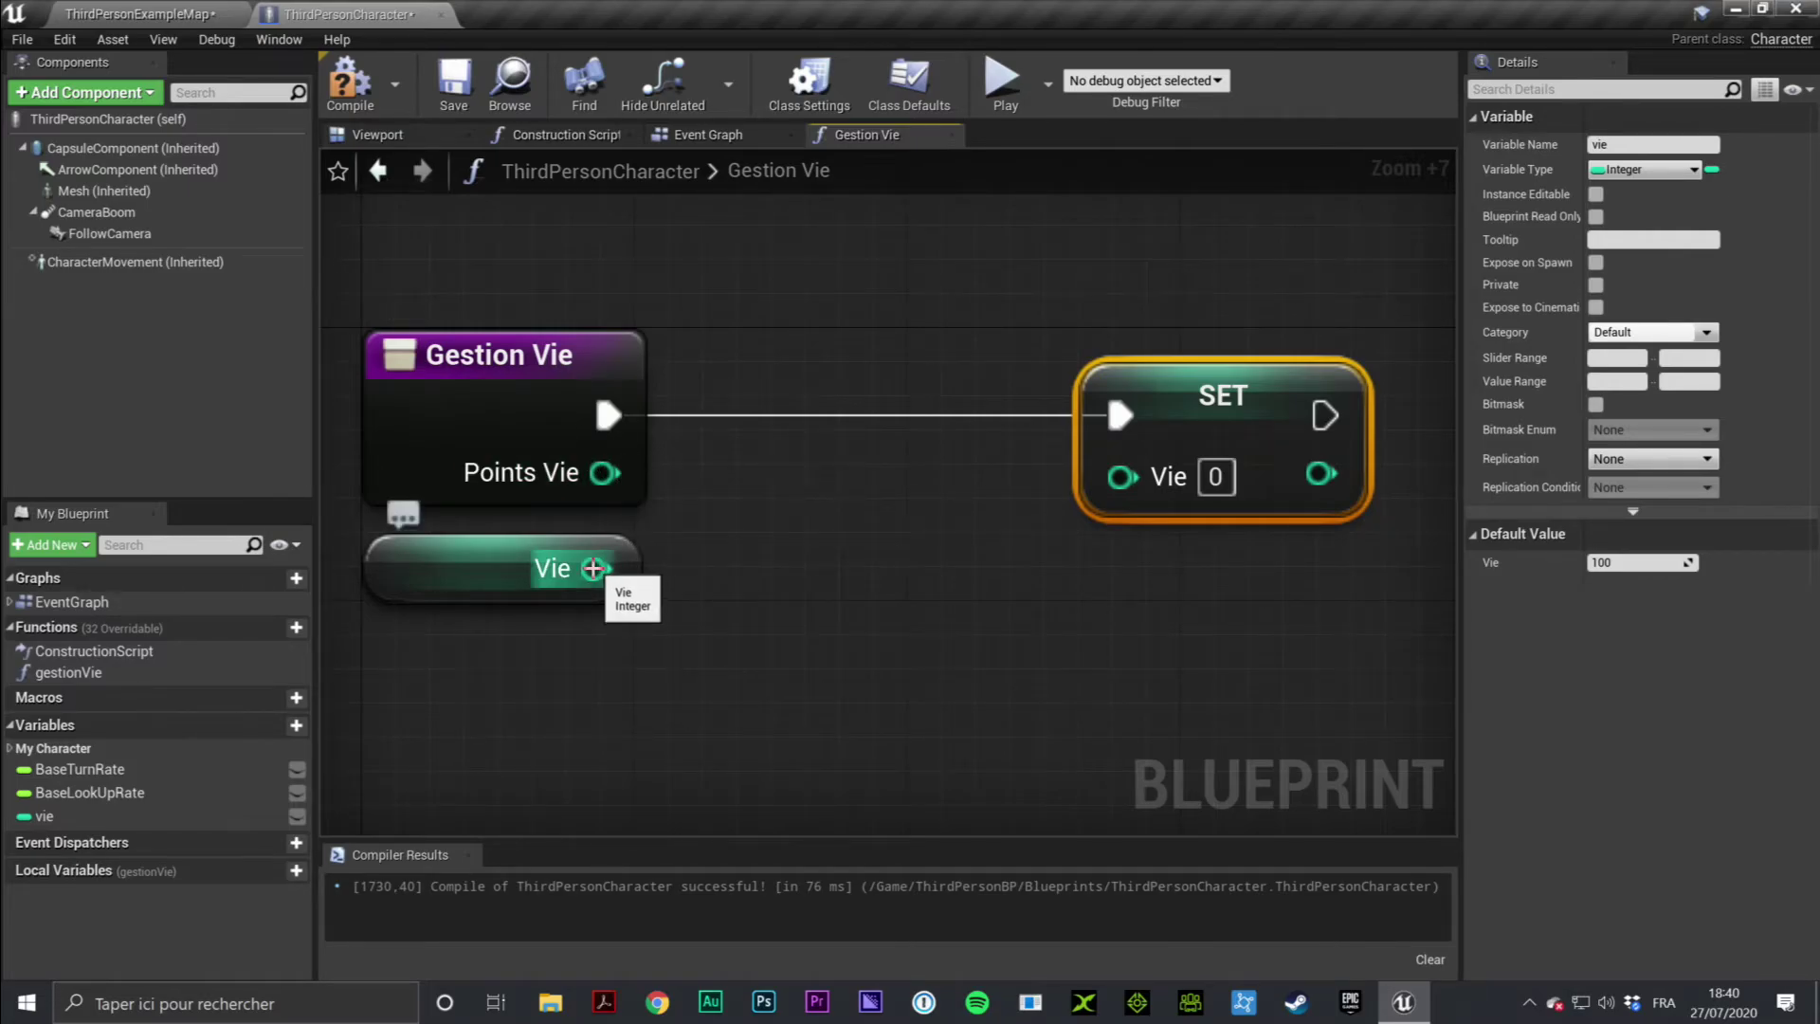
drag(597, 569, 732, 633)
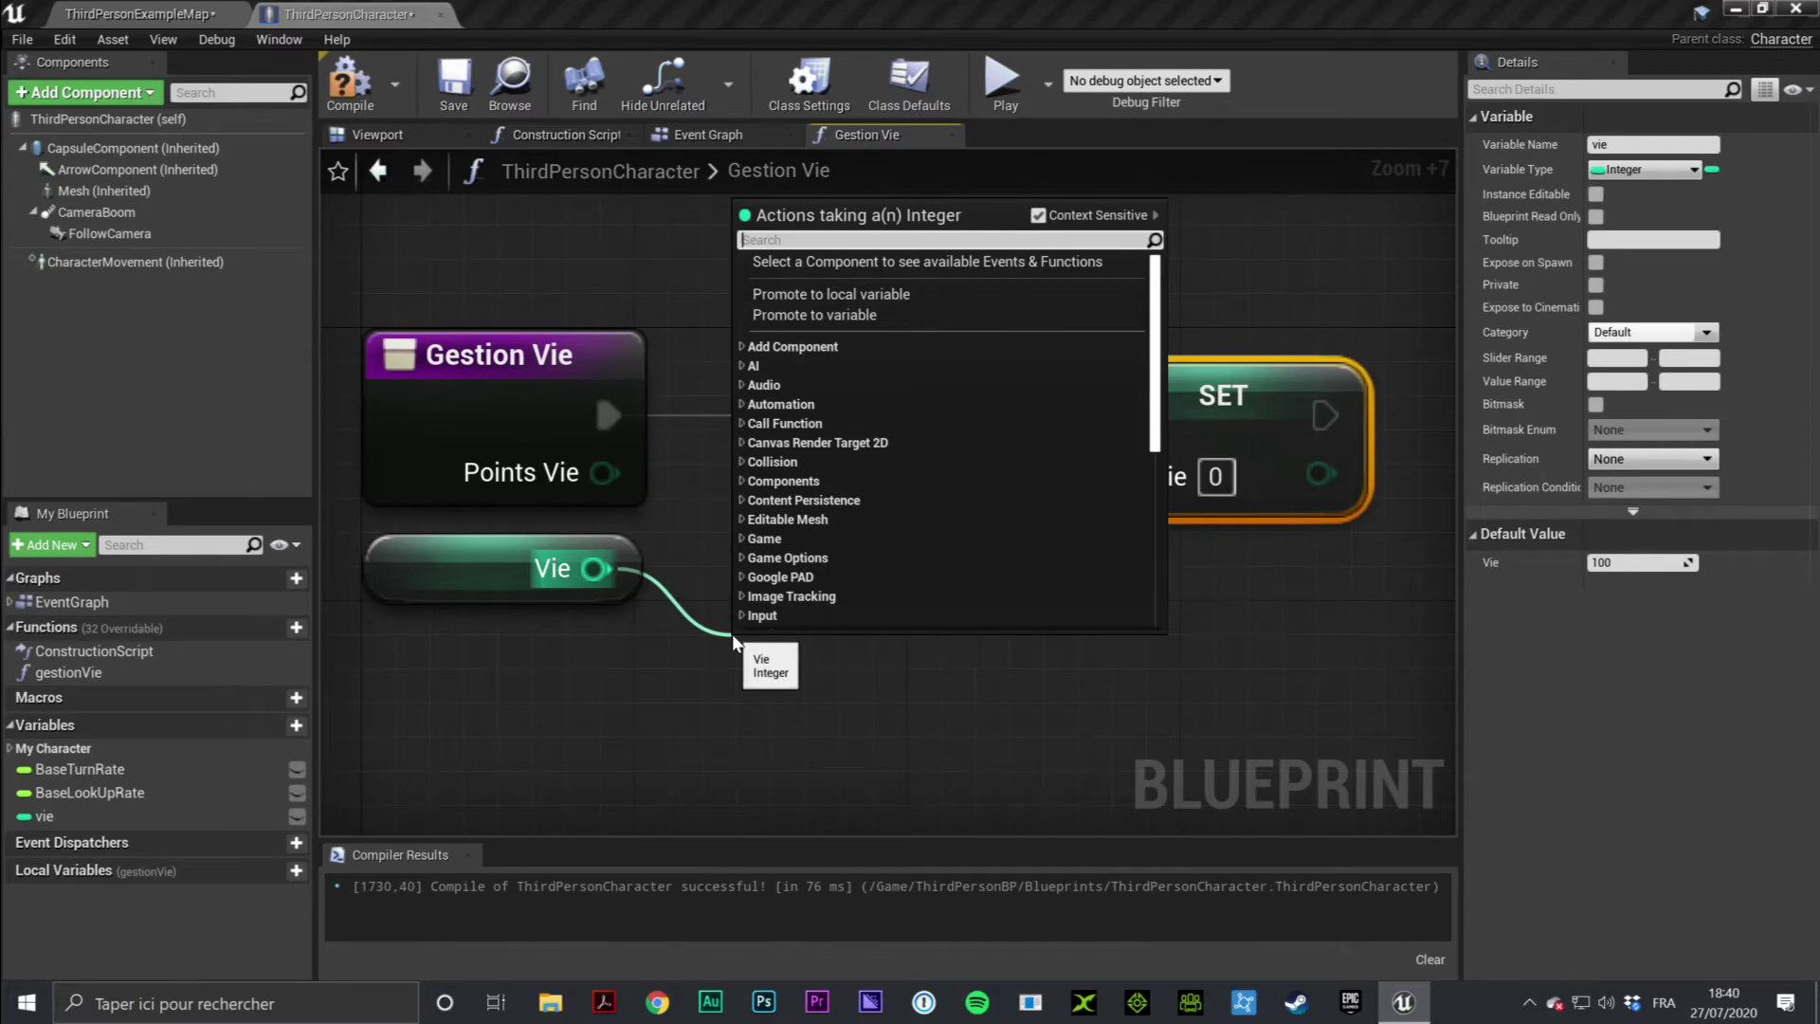
Insert an integer + integer node off the Vie getter
text(+)
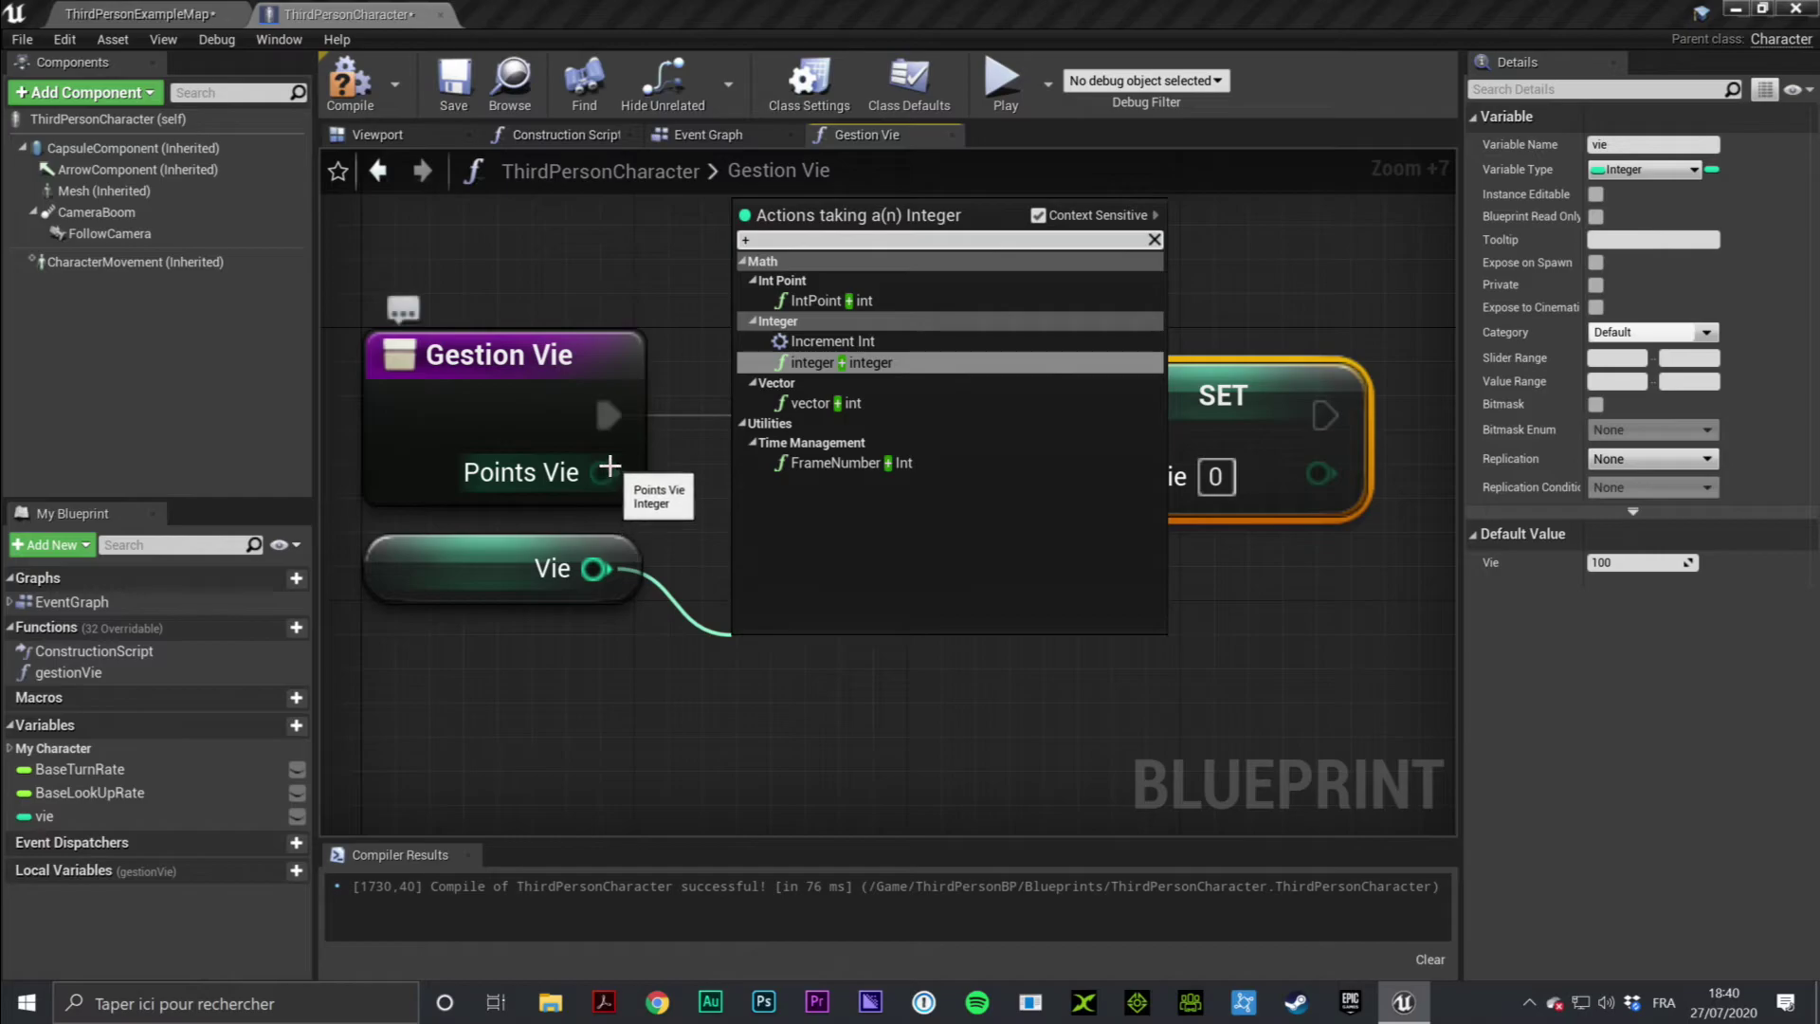
click(841, 364)
drag(903, 641, 871, 606)
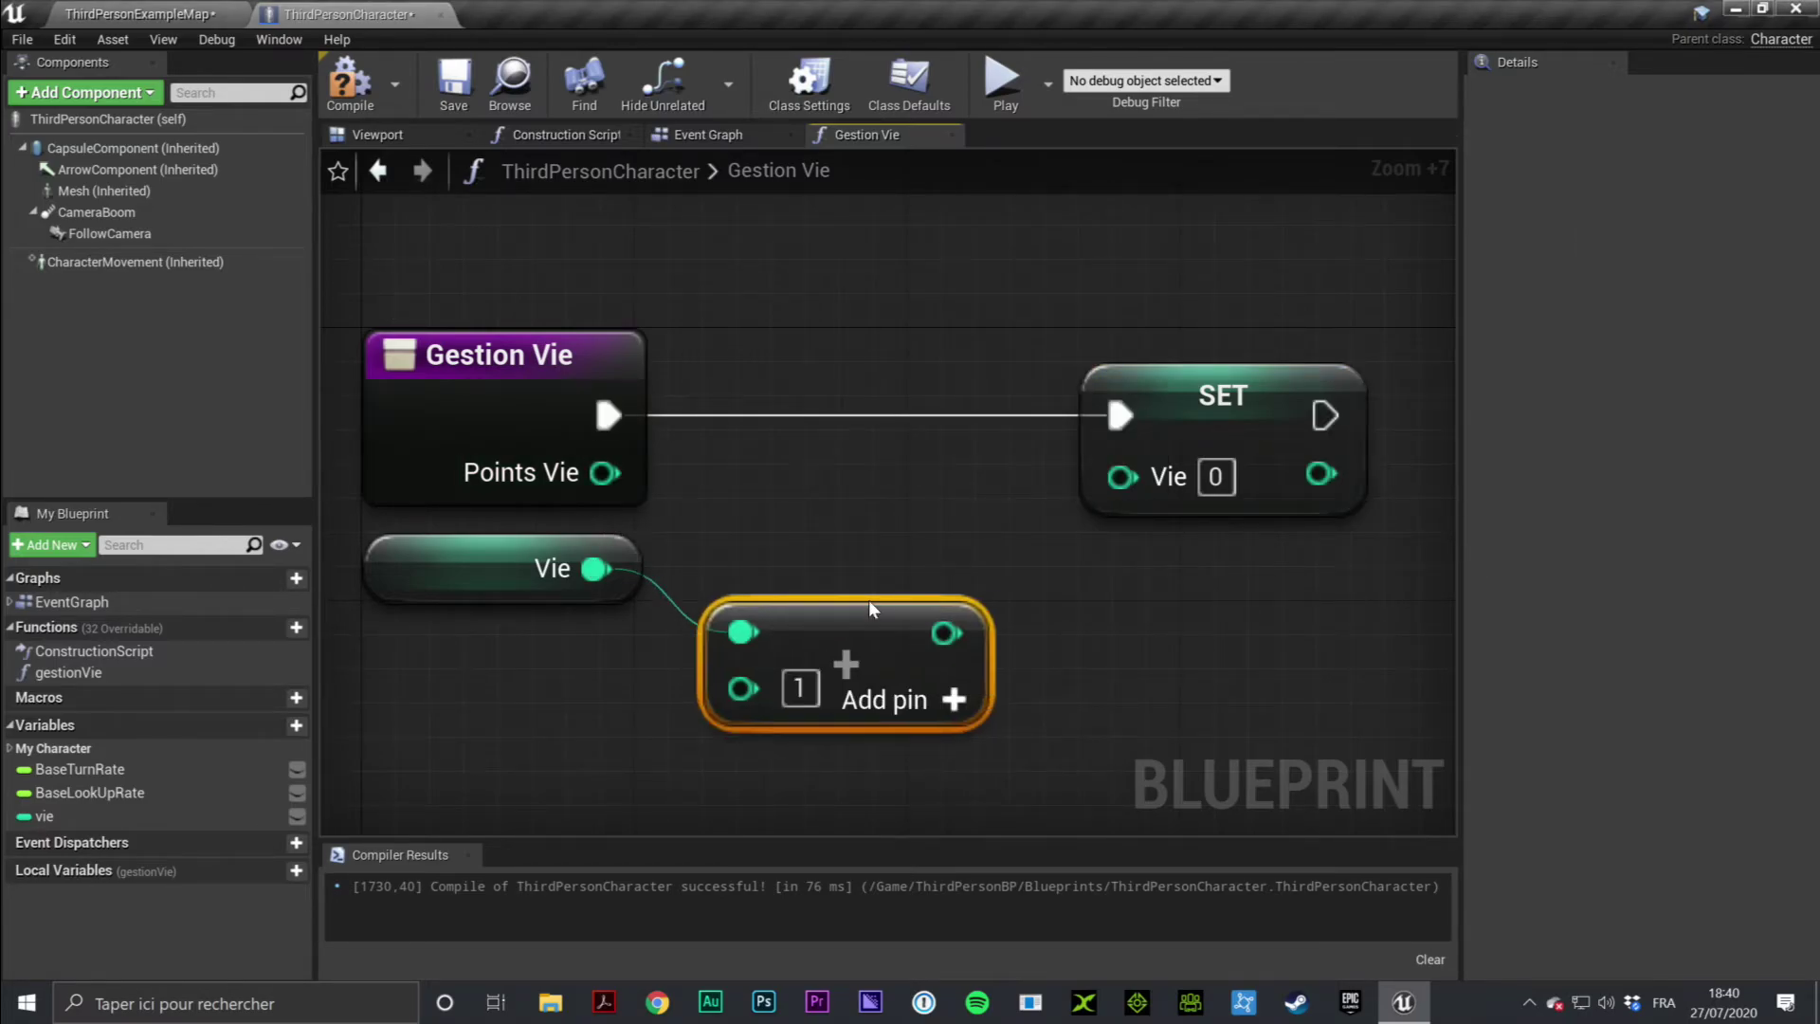
drag(971, 720, 981, 737)
right_drag(969, 756, 1007, 699)
drag(958, 559, 953, 527)
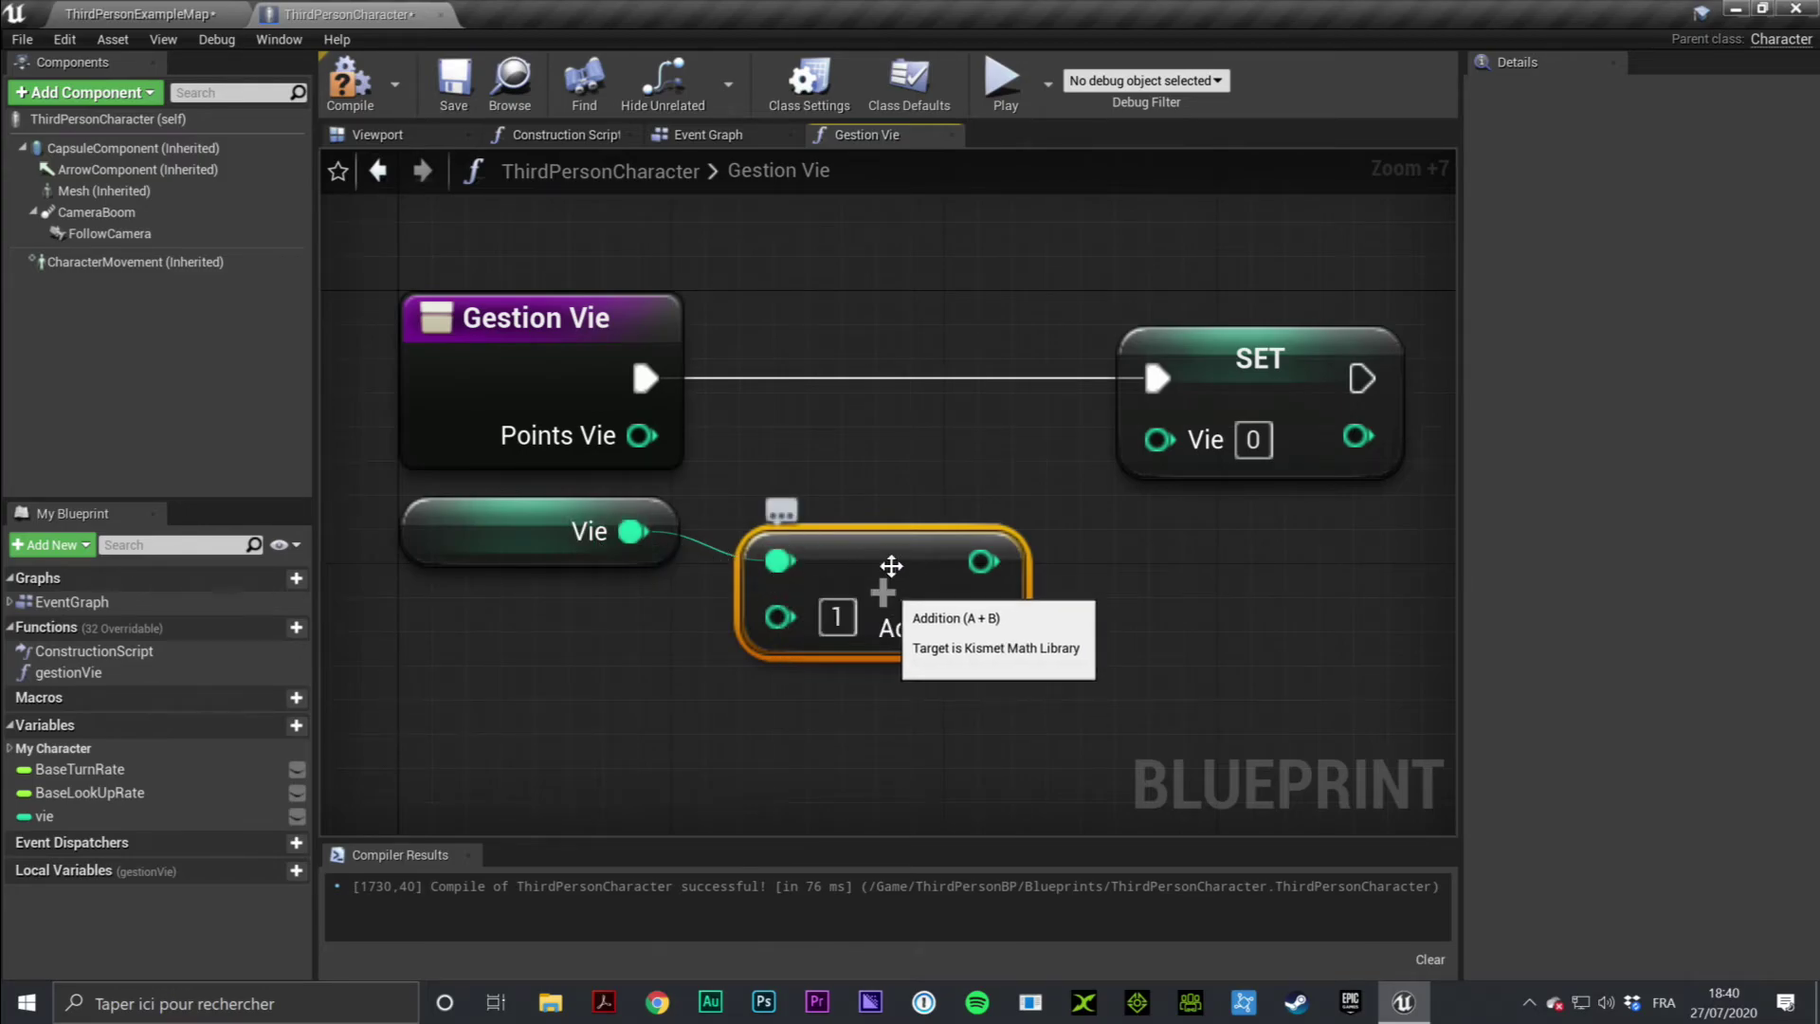
Wire Points Vie into the addition and the sum into SET's Vie input
mouse_move(641, 435)
mouse_down()
mouse_move(736, 469)
mouse_move(781, 618)
mouse_up()
drag(847, 549, 847, 447)
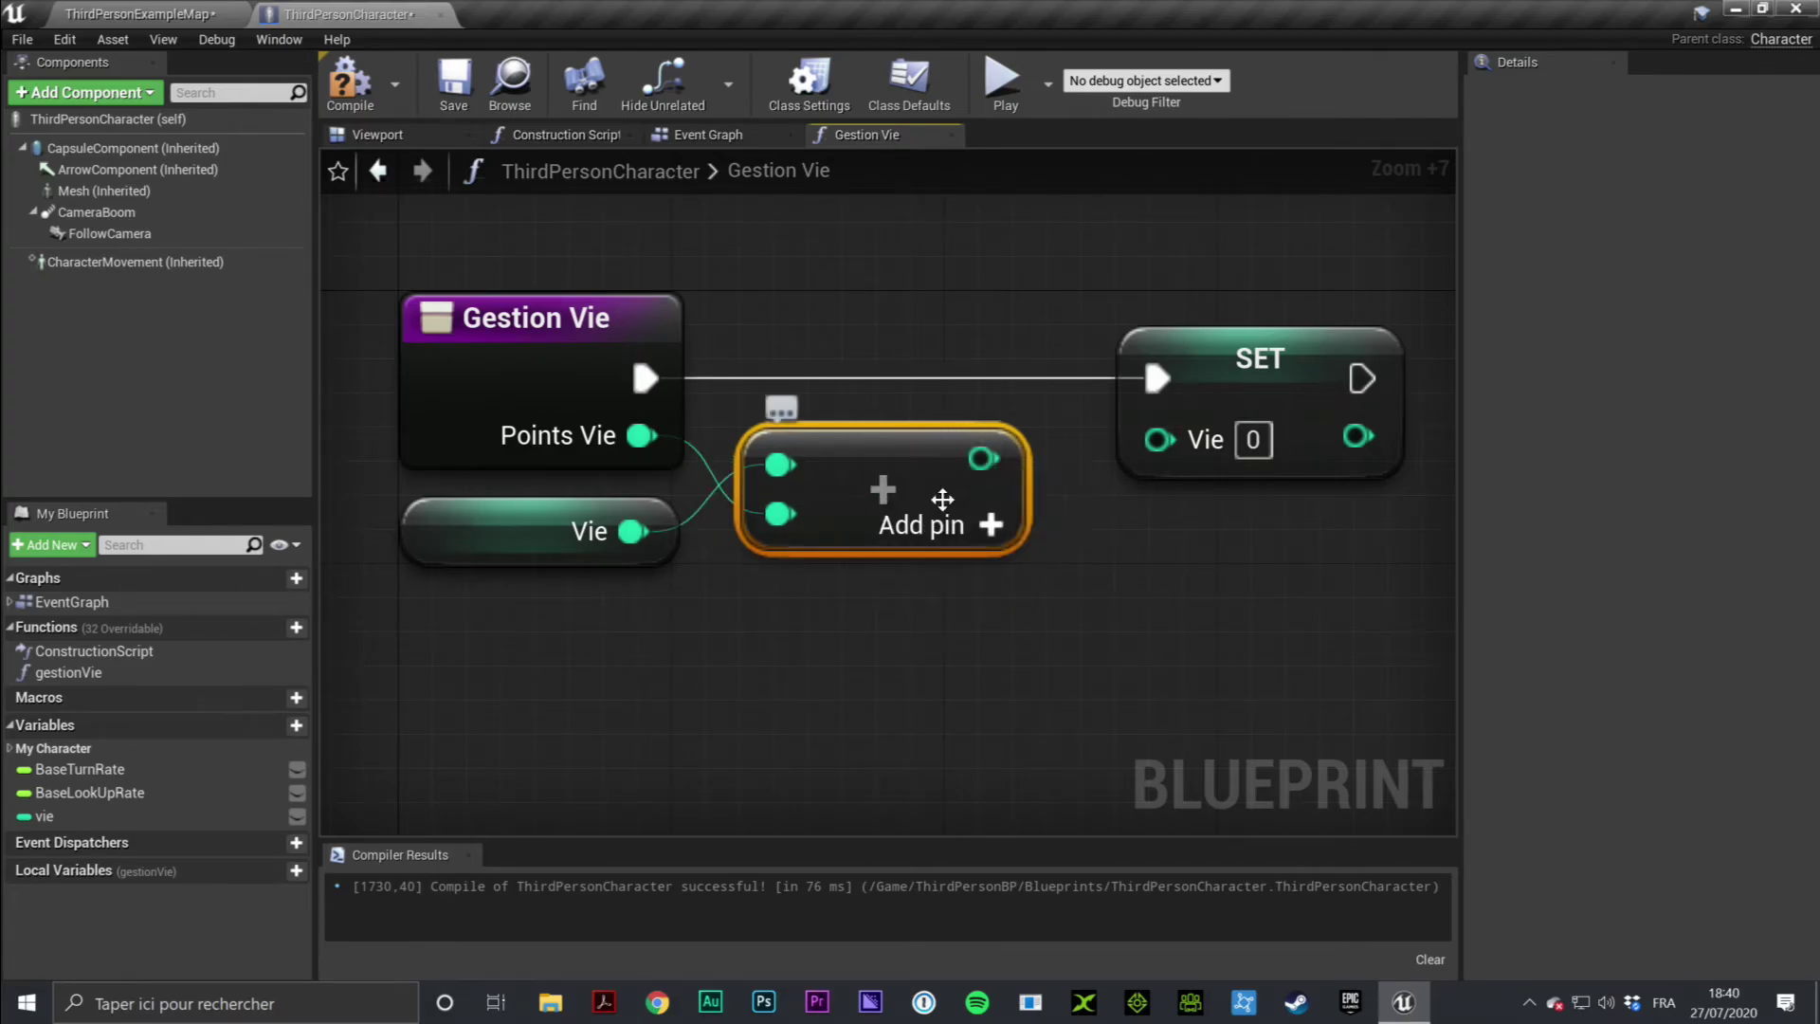
mouse_move(983, 459)
mouse_down()
mouse_move(1080, 458)
mouse_move(1063, 464)
mouse_up()
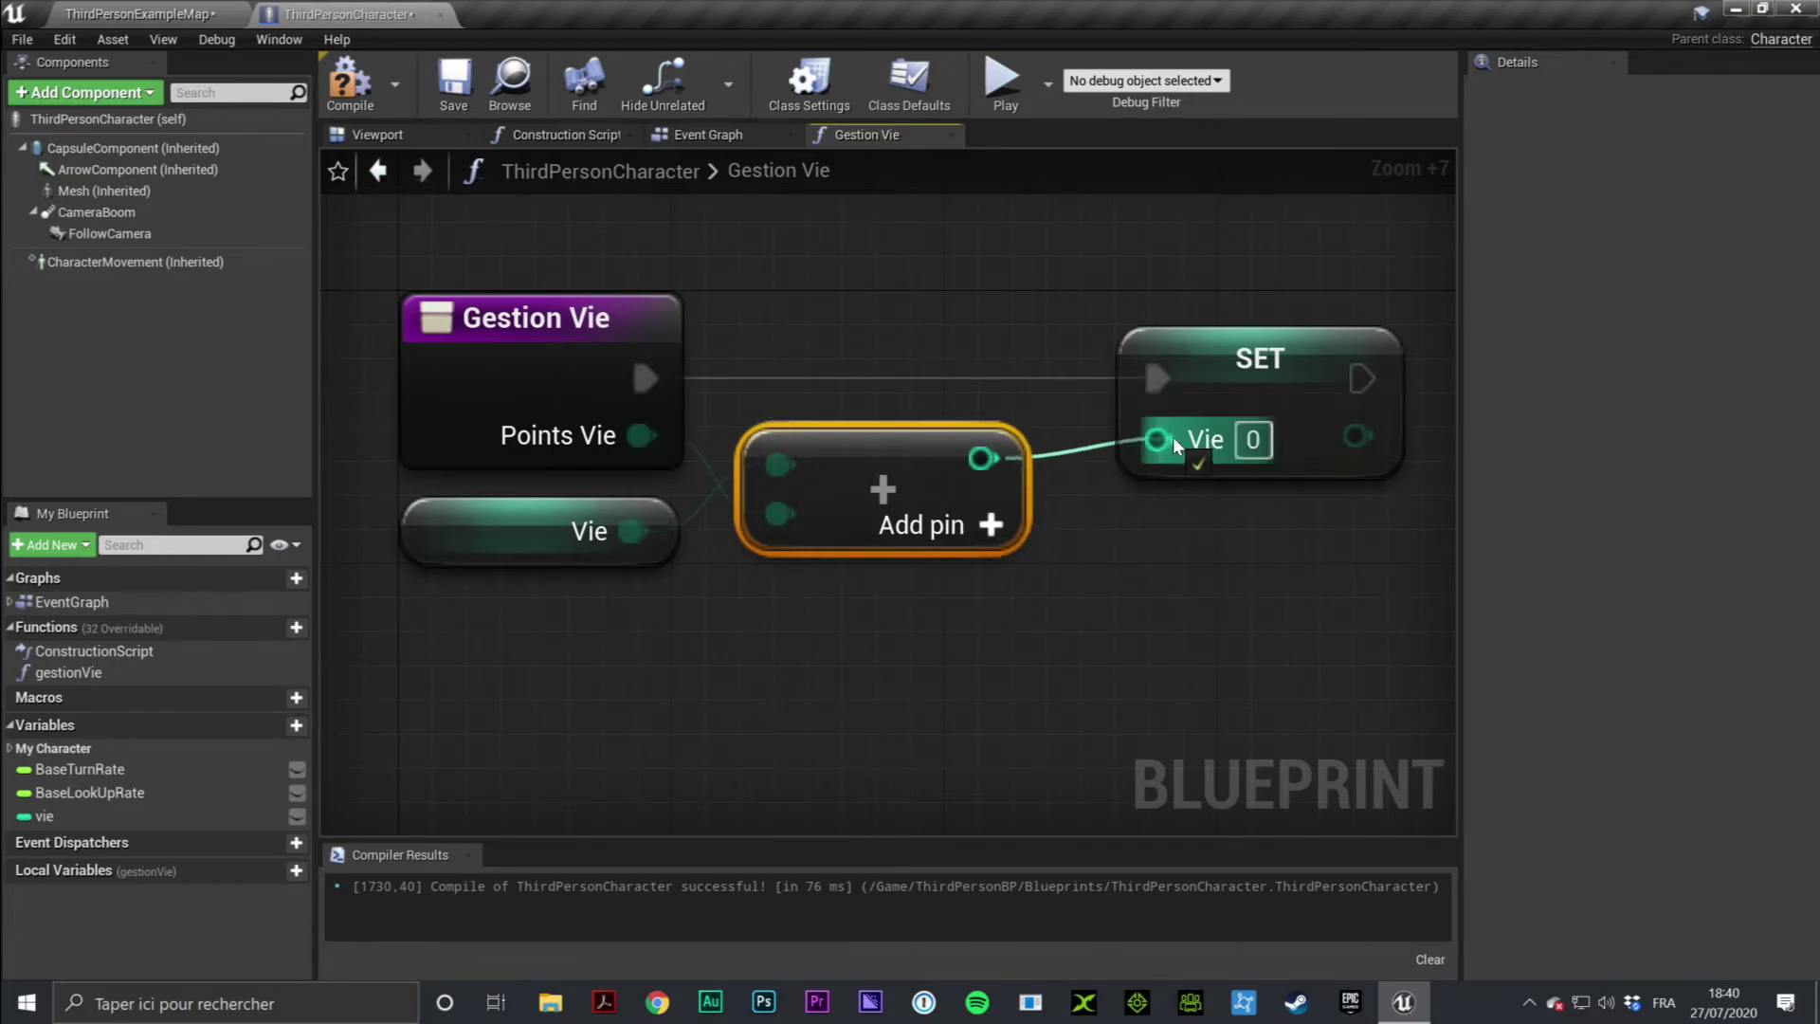
drag(1062, 465, 1159, 439)
drag(1295, 373, 1261, 374)
click(1151, 503)
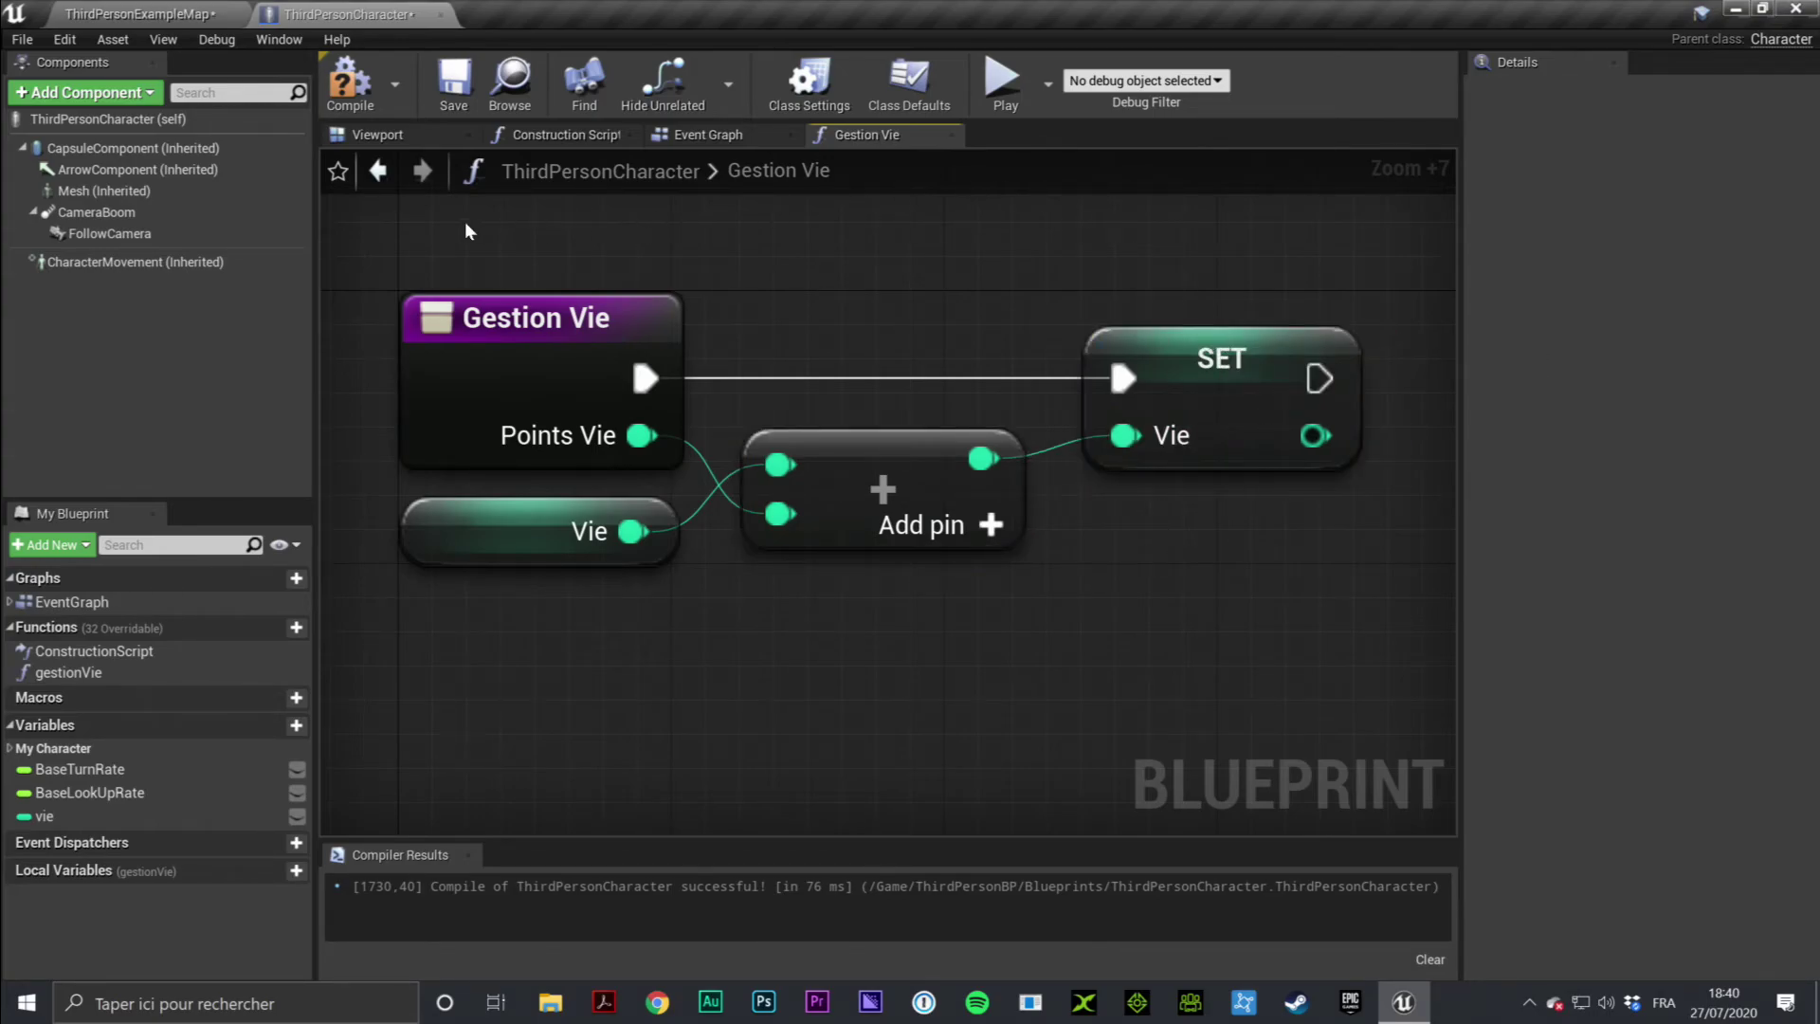
Review each node of the Gestion Vie graph and the vie variable's properties
right_drag(1221, 622, 1193, 664)
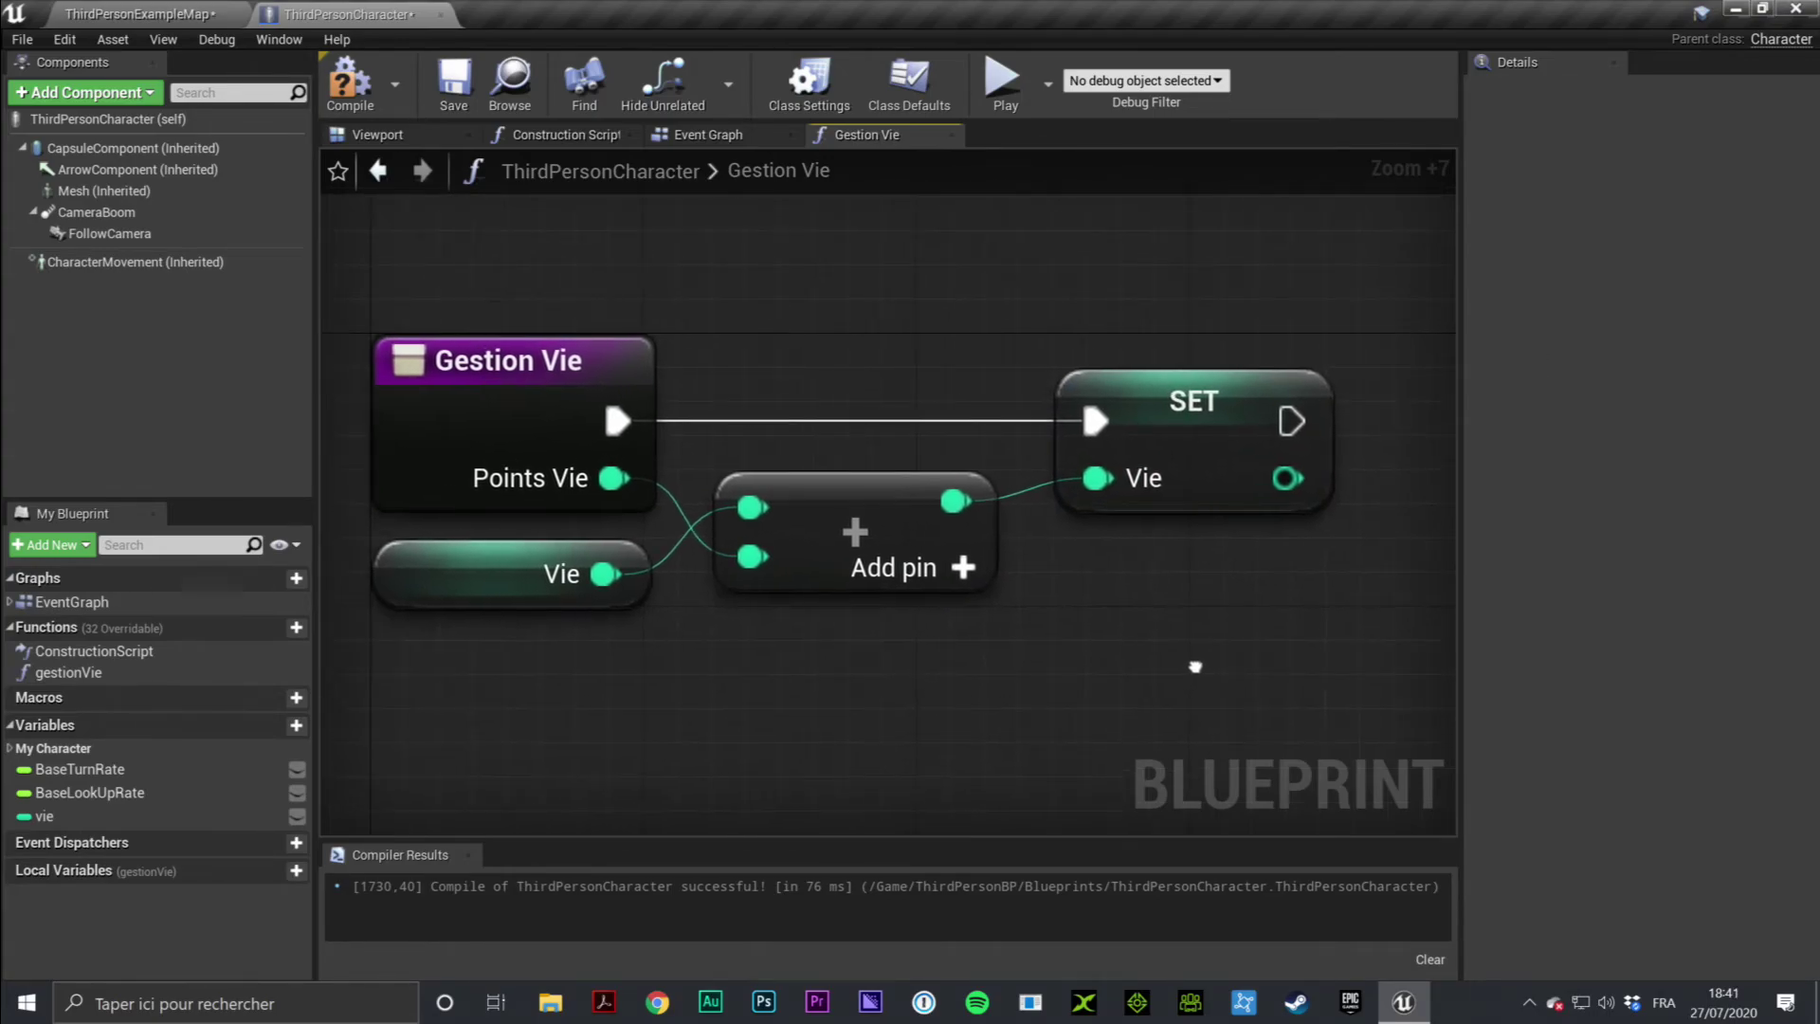
drag(417, 232, 575, 429)
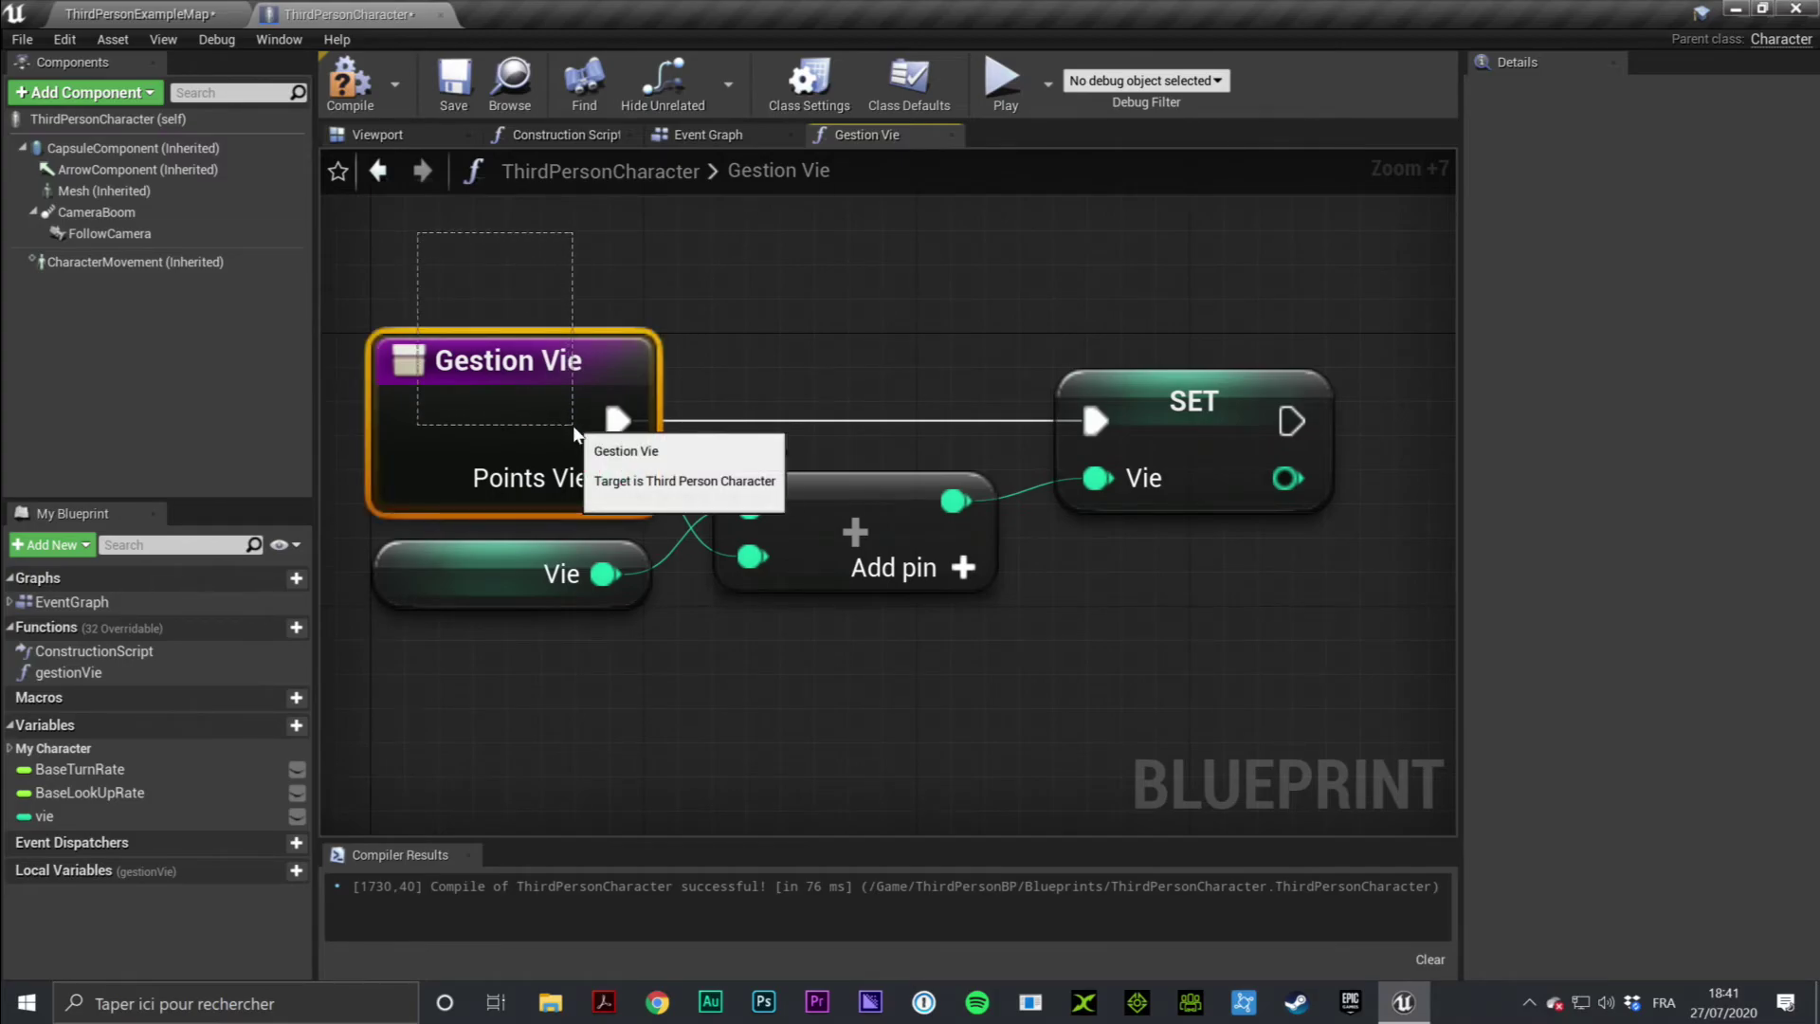
click(610, 671)
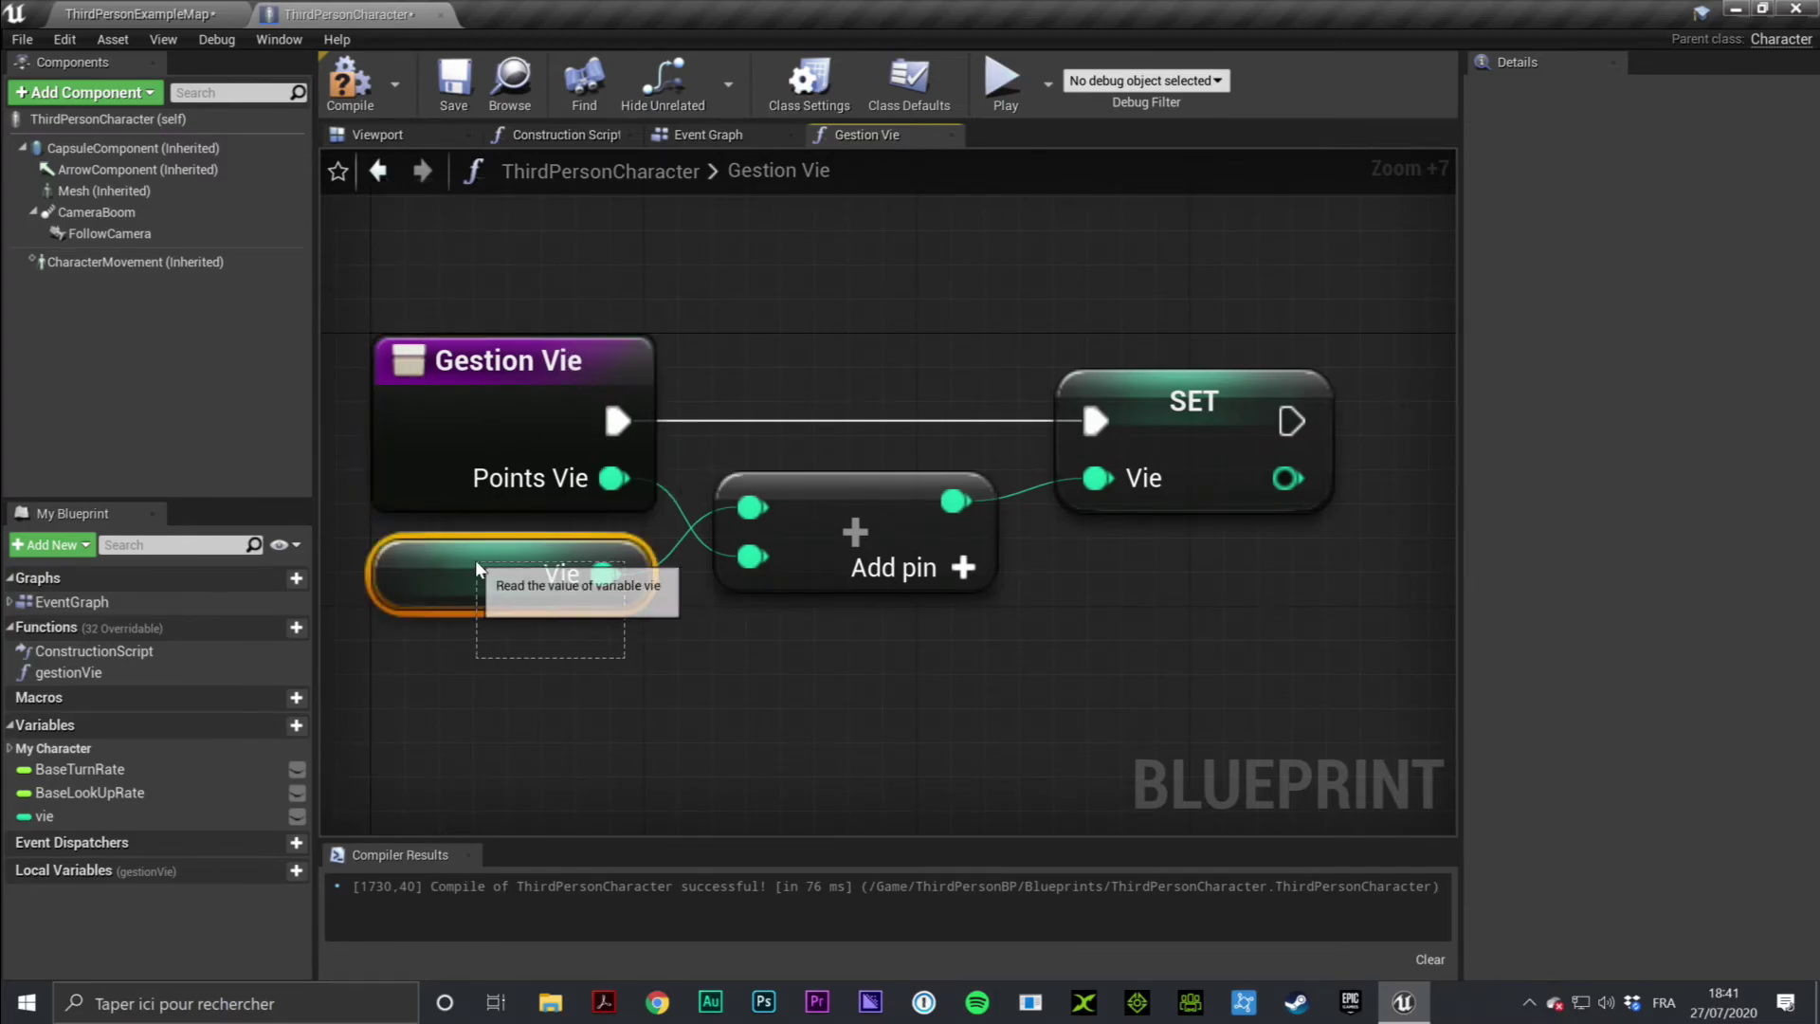
drag(601, 612, 488, 580)
click(35, 821)
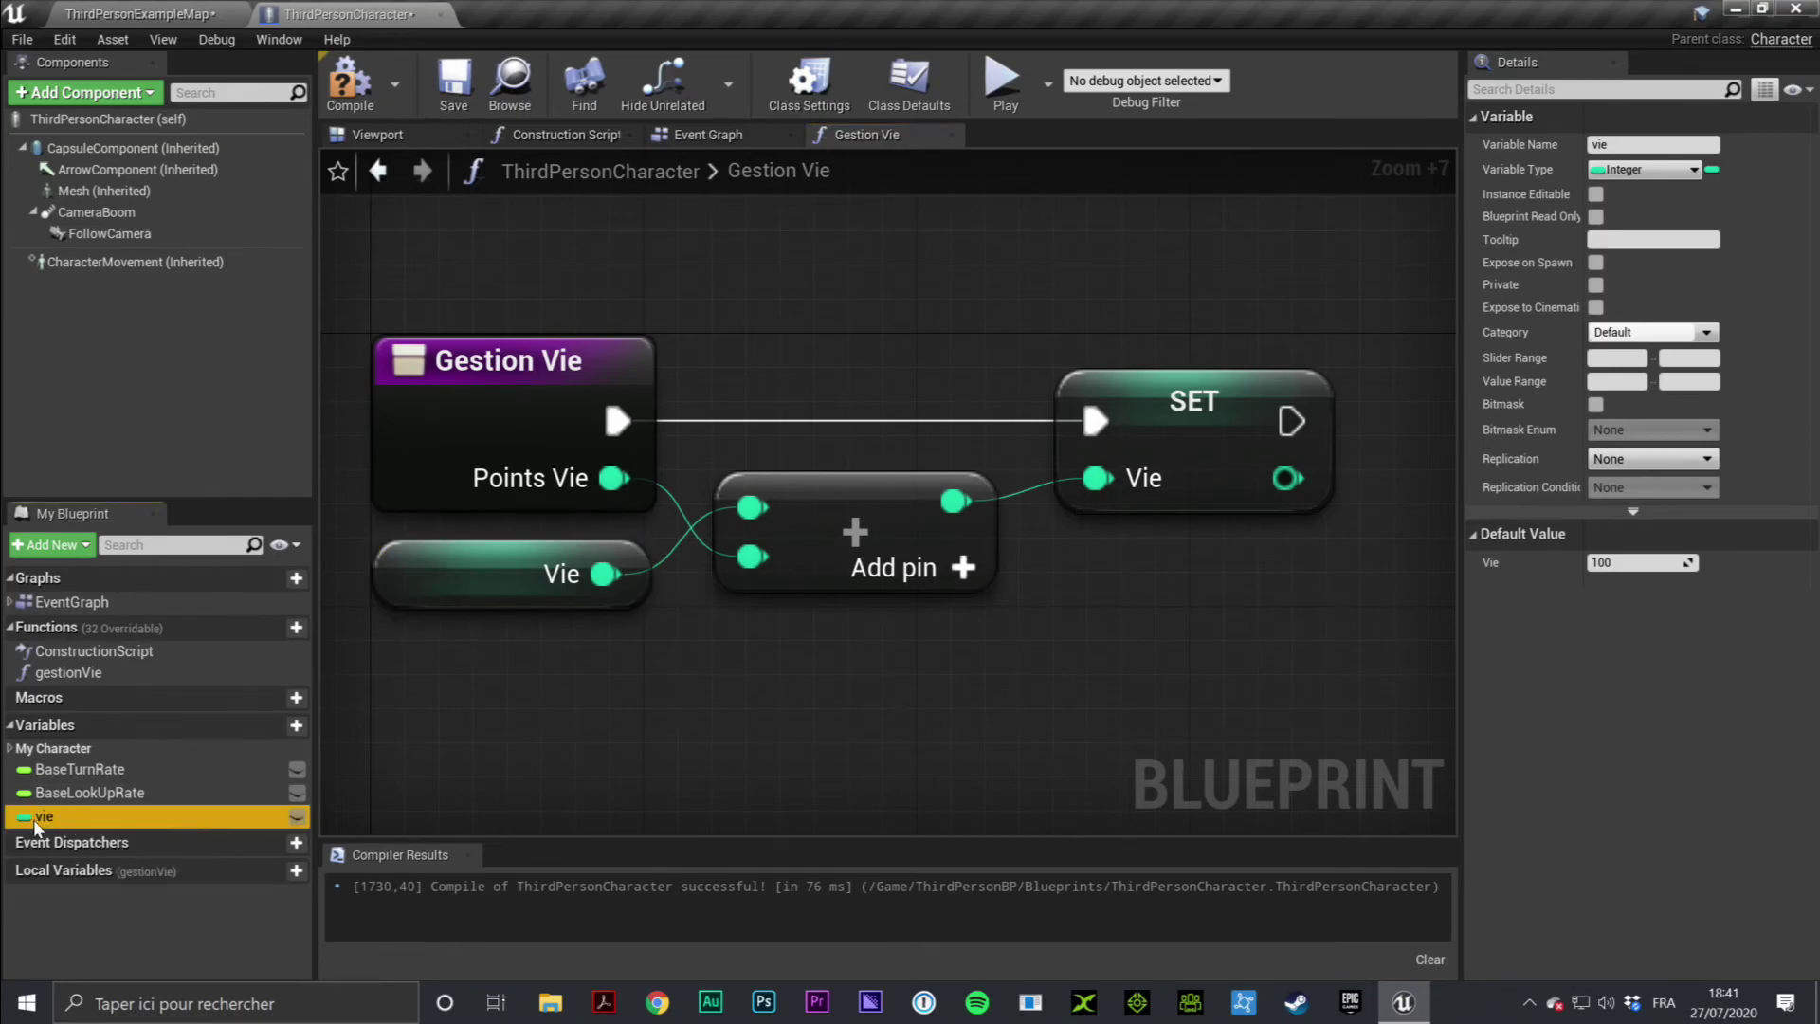
click(438, 575)
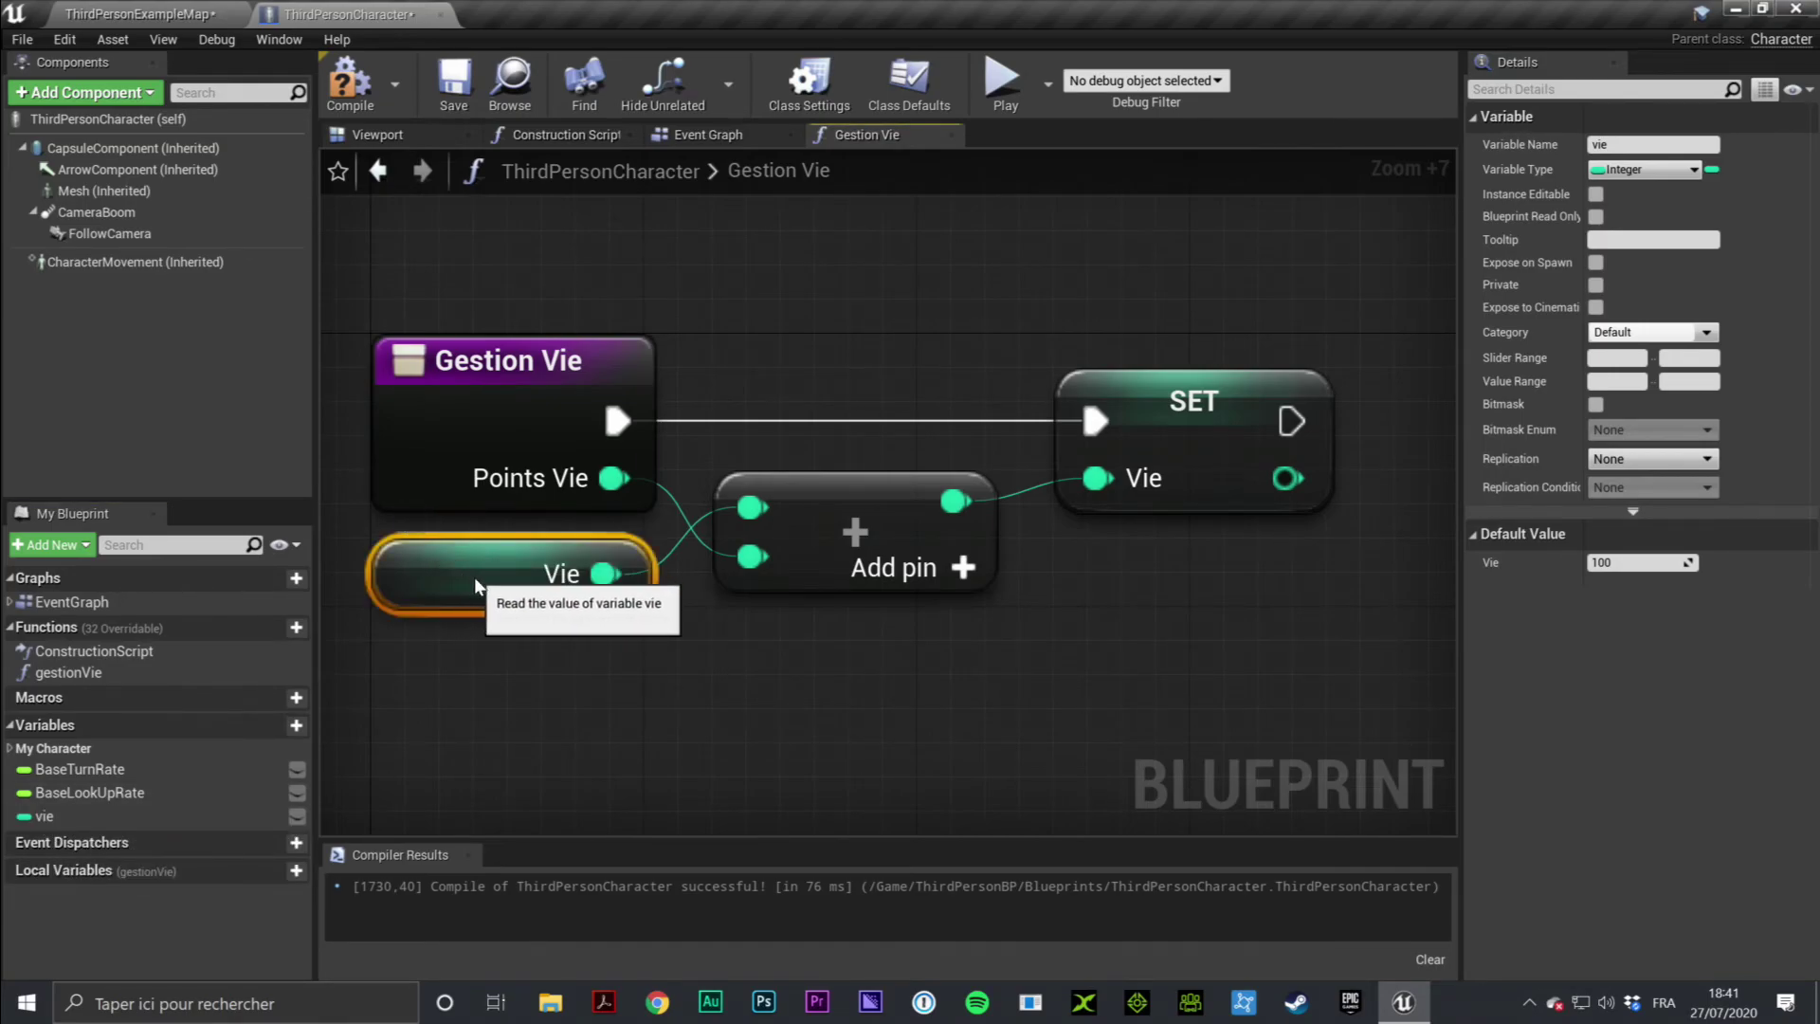
click(821, 487)
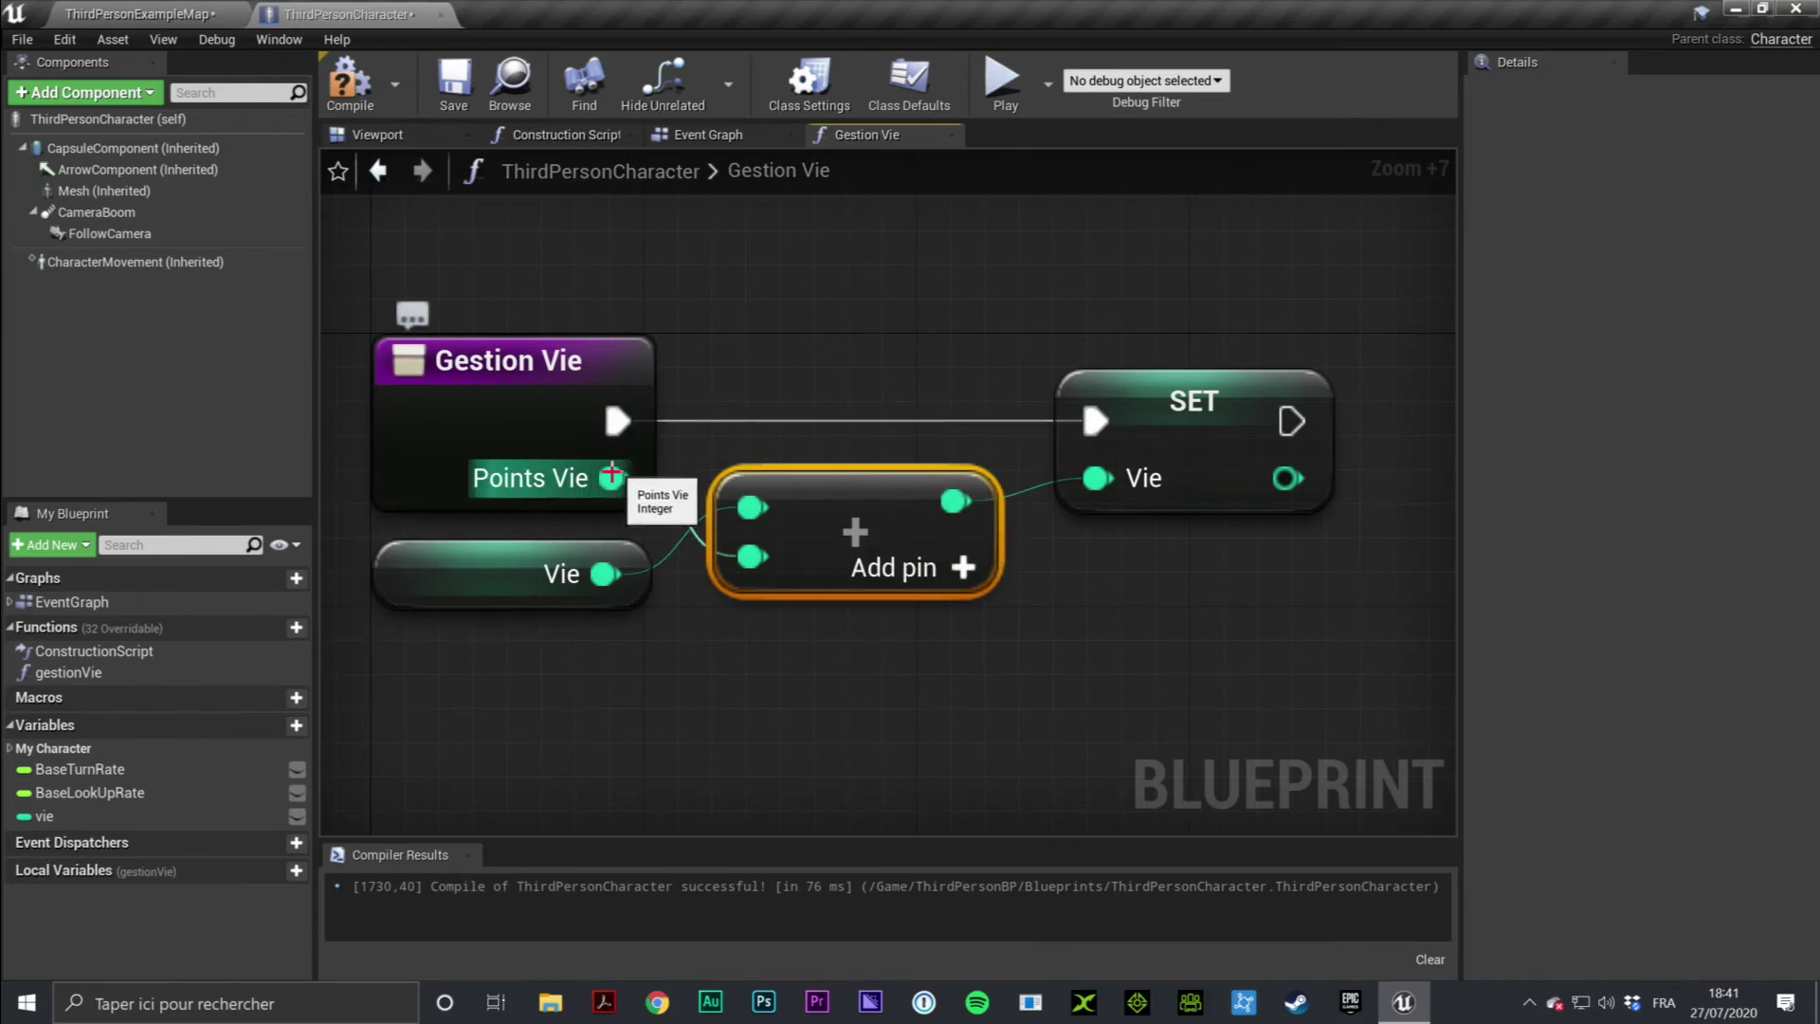
click(588, 501)
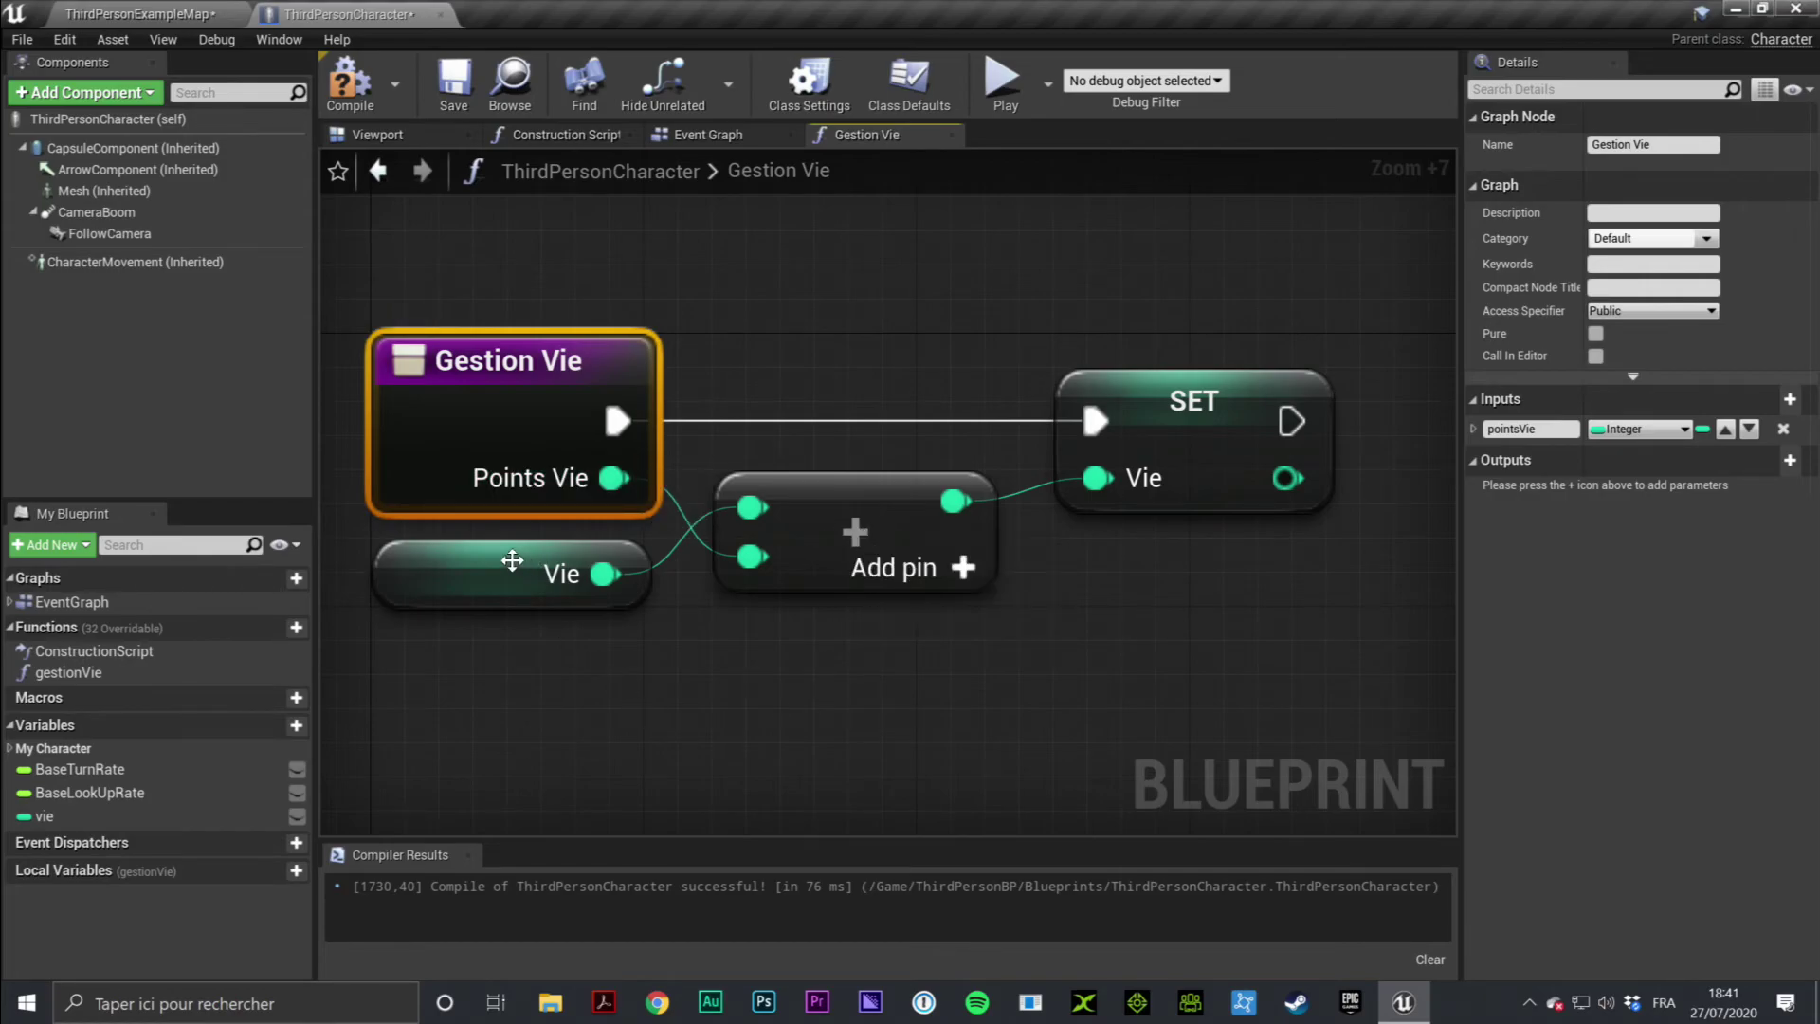
click(510, 565)
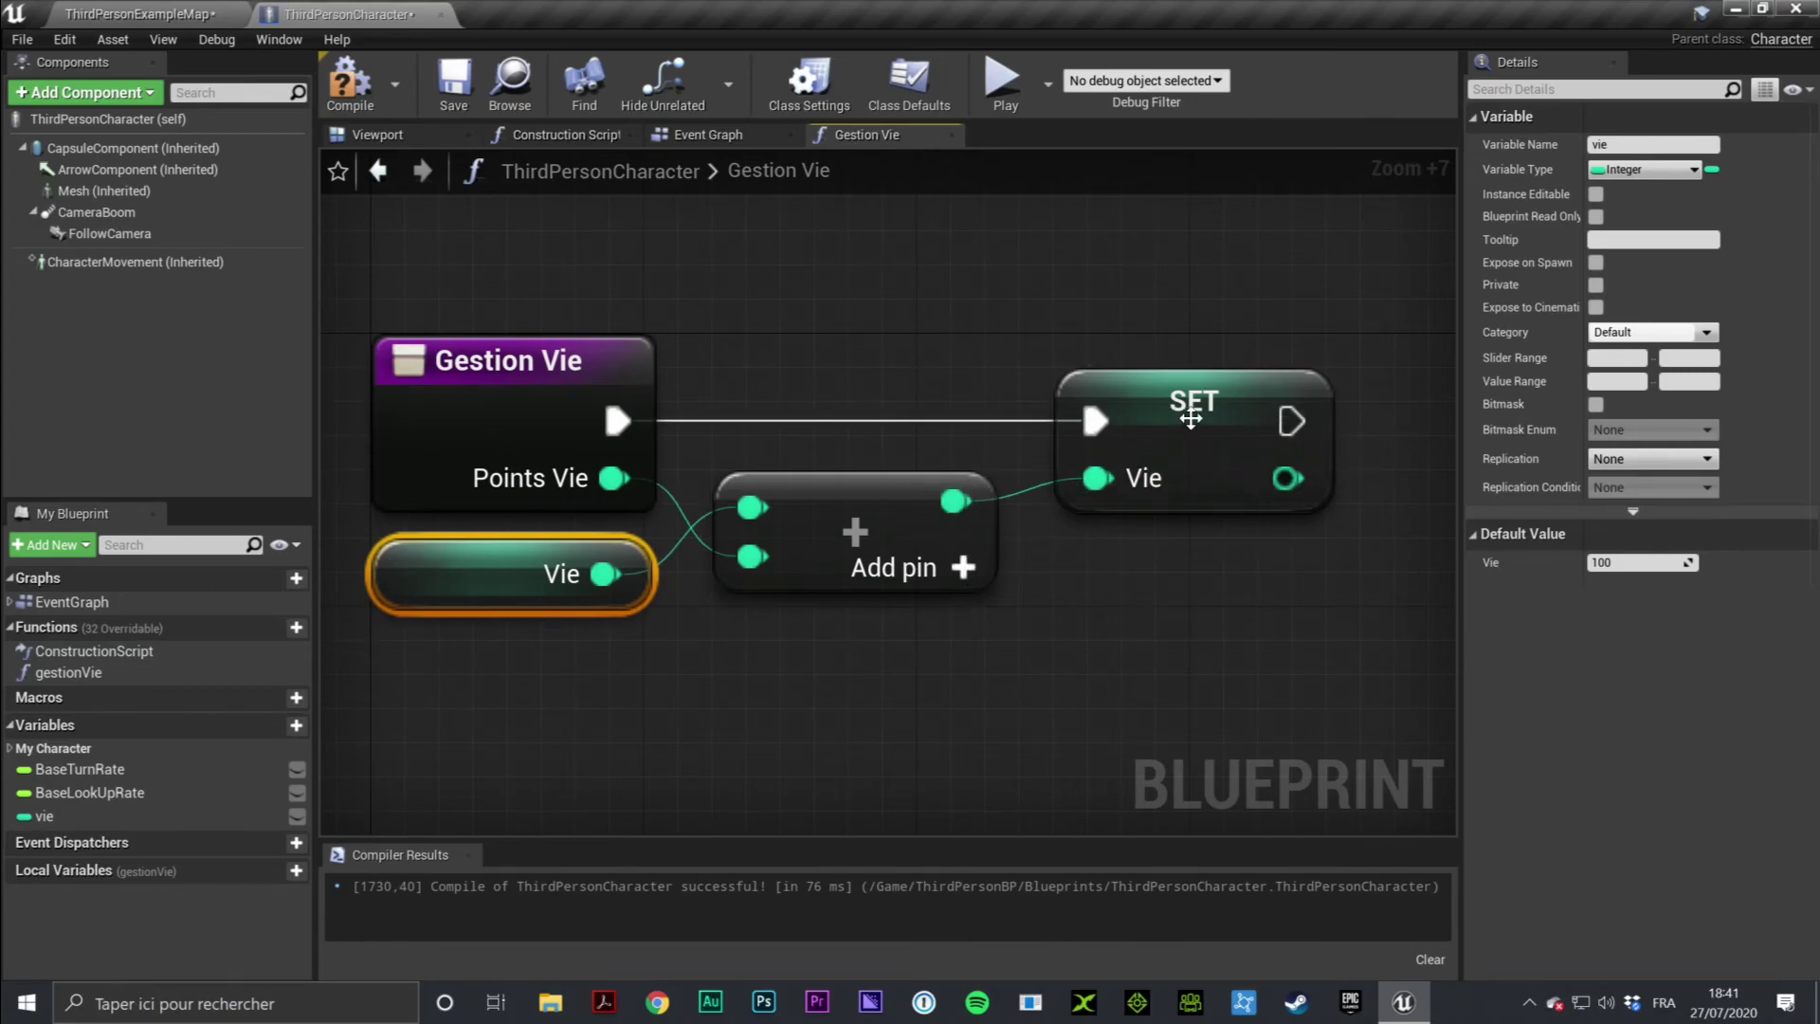
drag(1091, 460, 1124, 460)
click(107, 816)
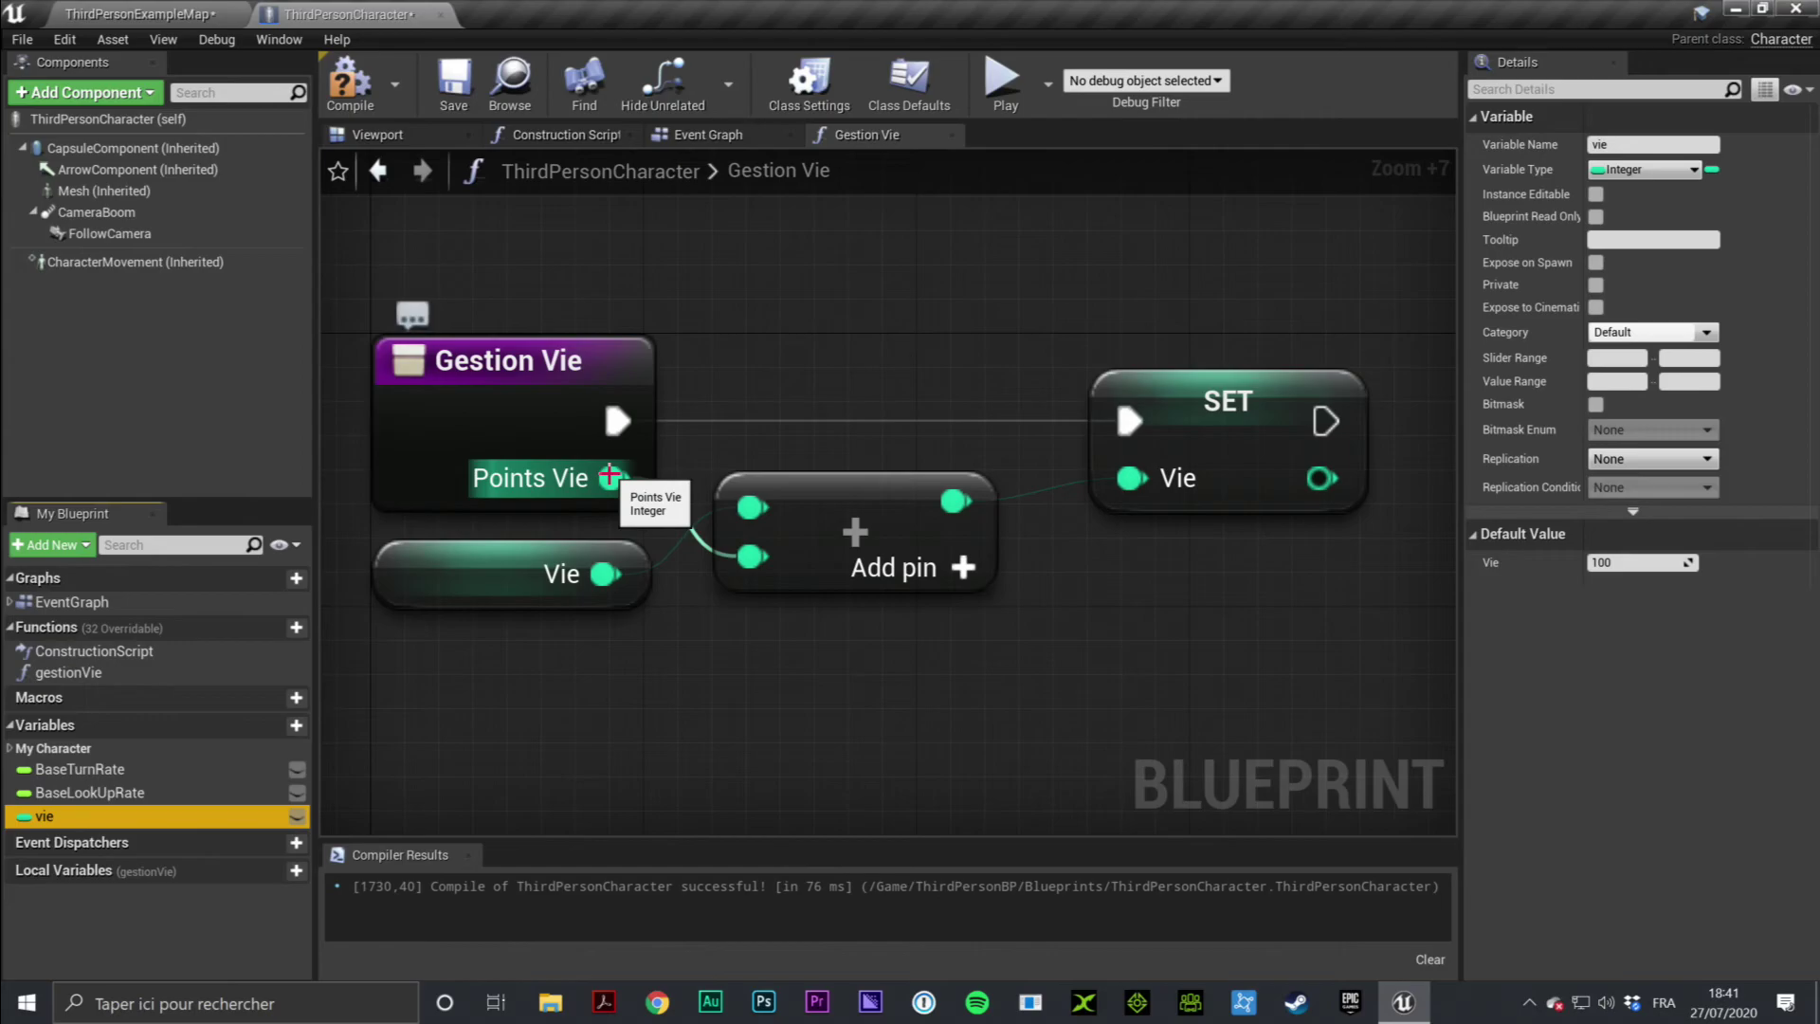
click(475, 580)
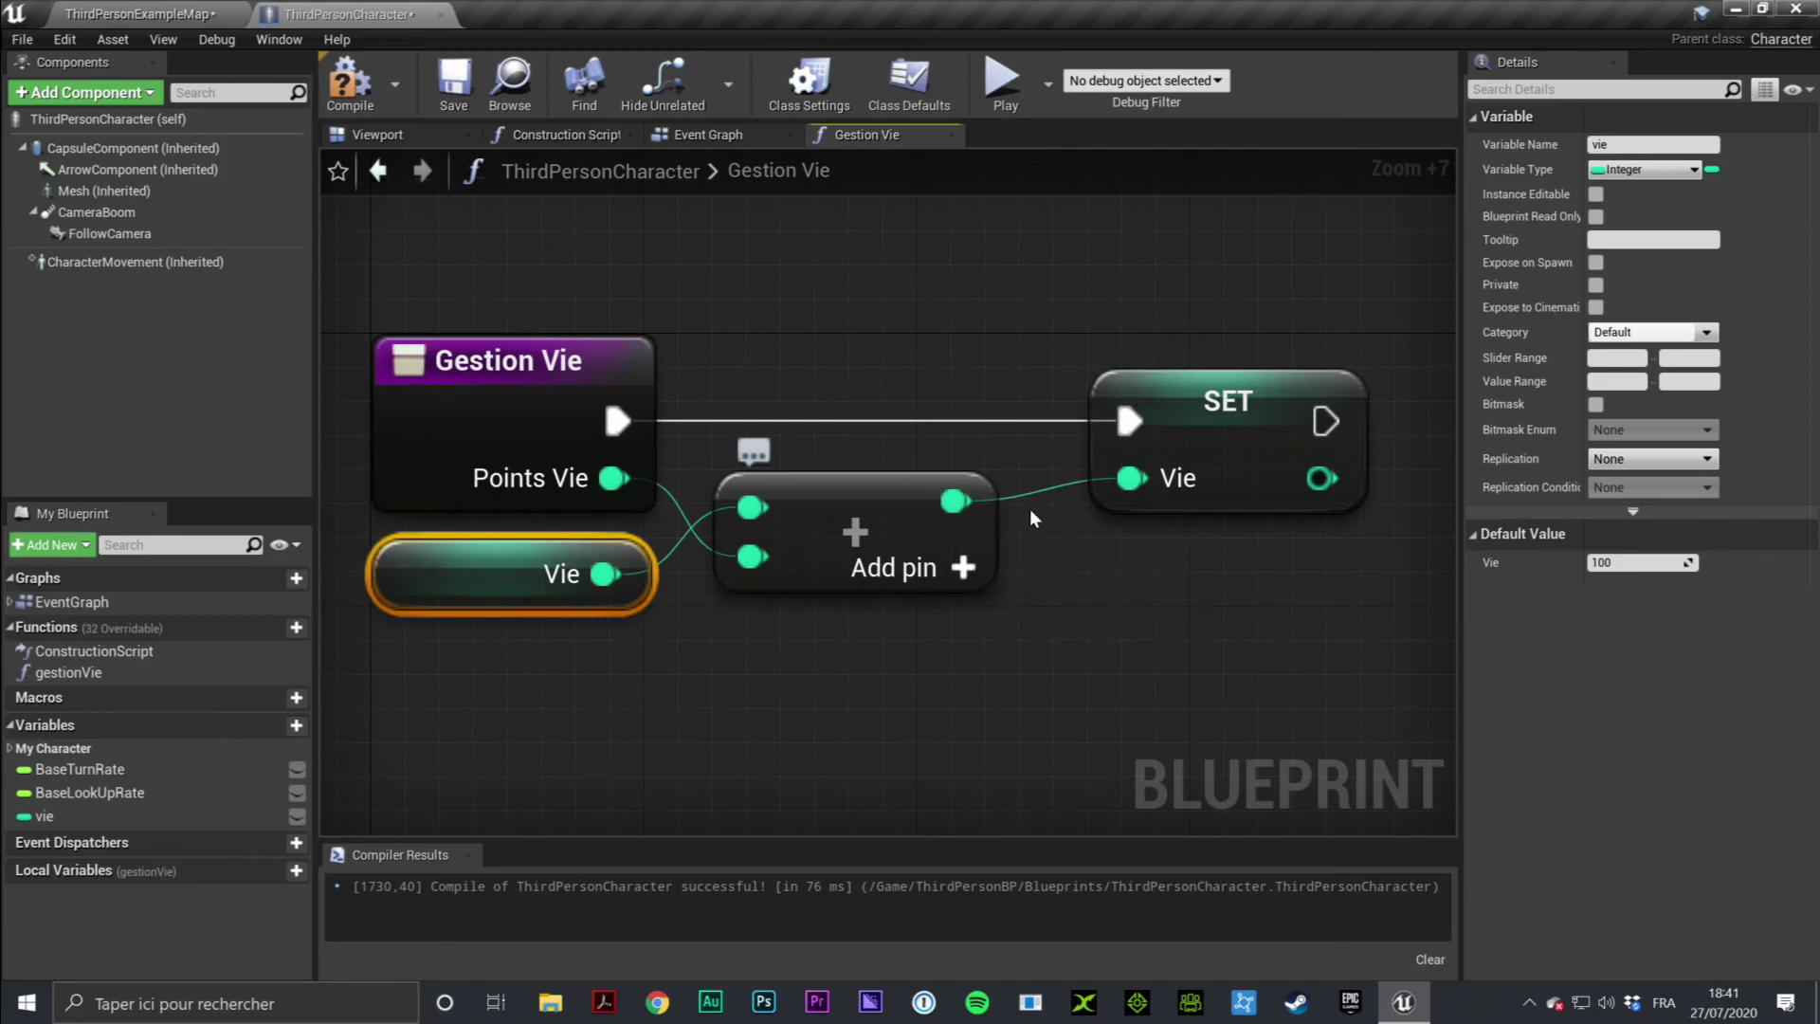
Realign the SET node, recompile the blueprint, and box-select all four nodes
drag(1235, 414, 1187, 407)
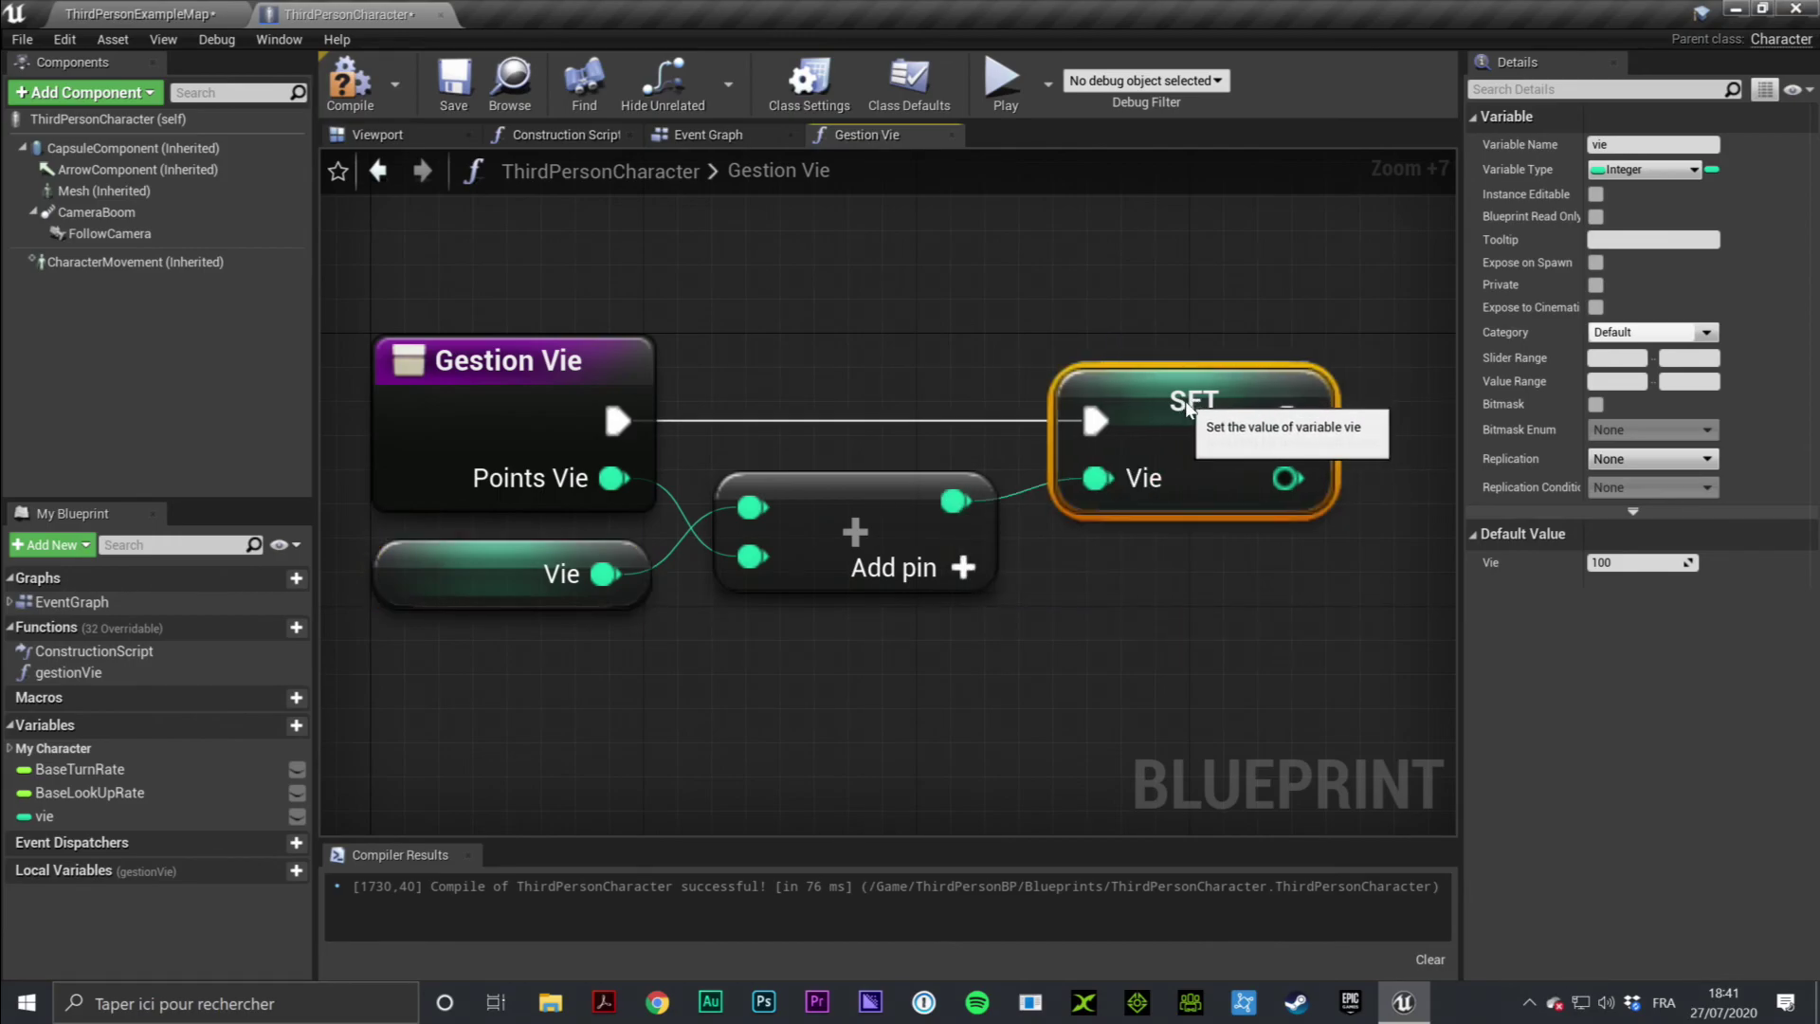
click(606, 368)
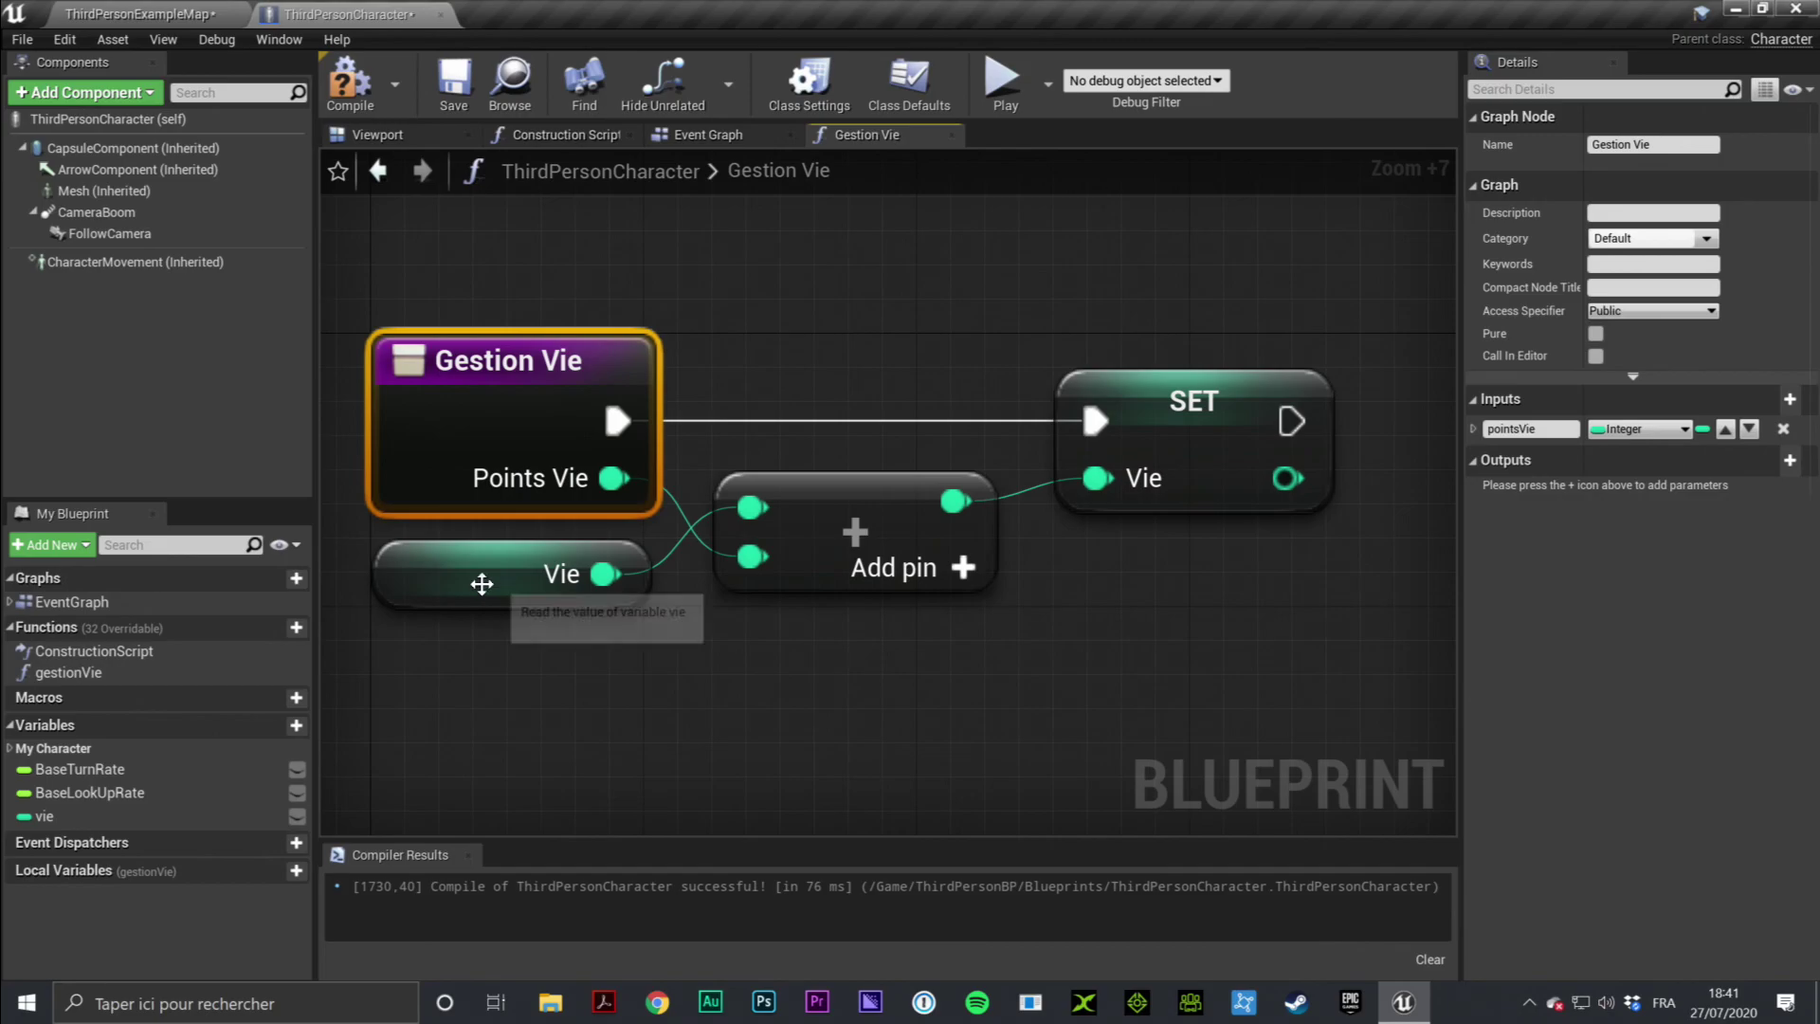
click(475, 584)
click(1196, 404)
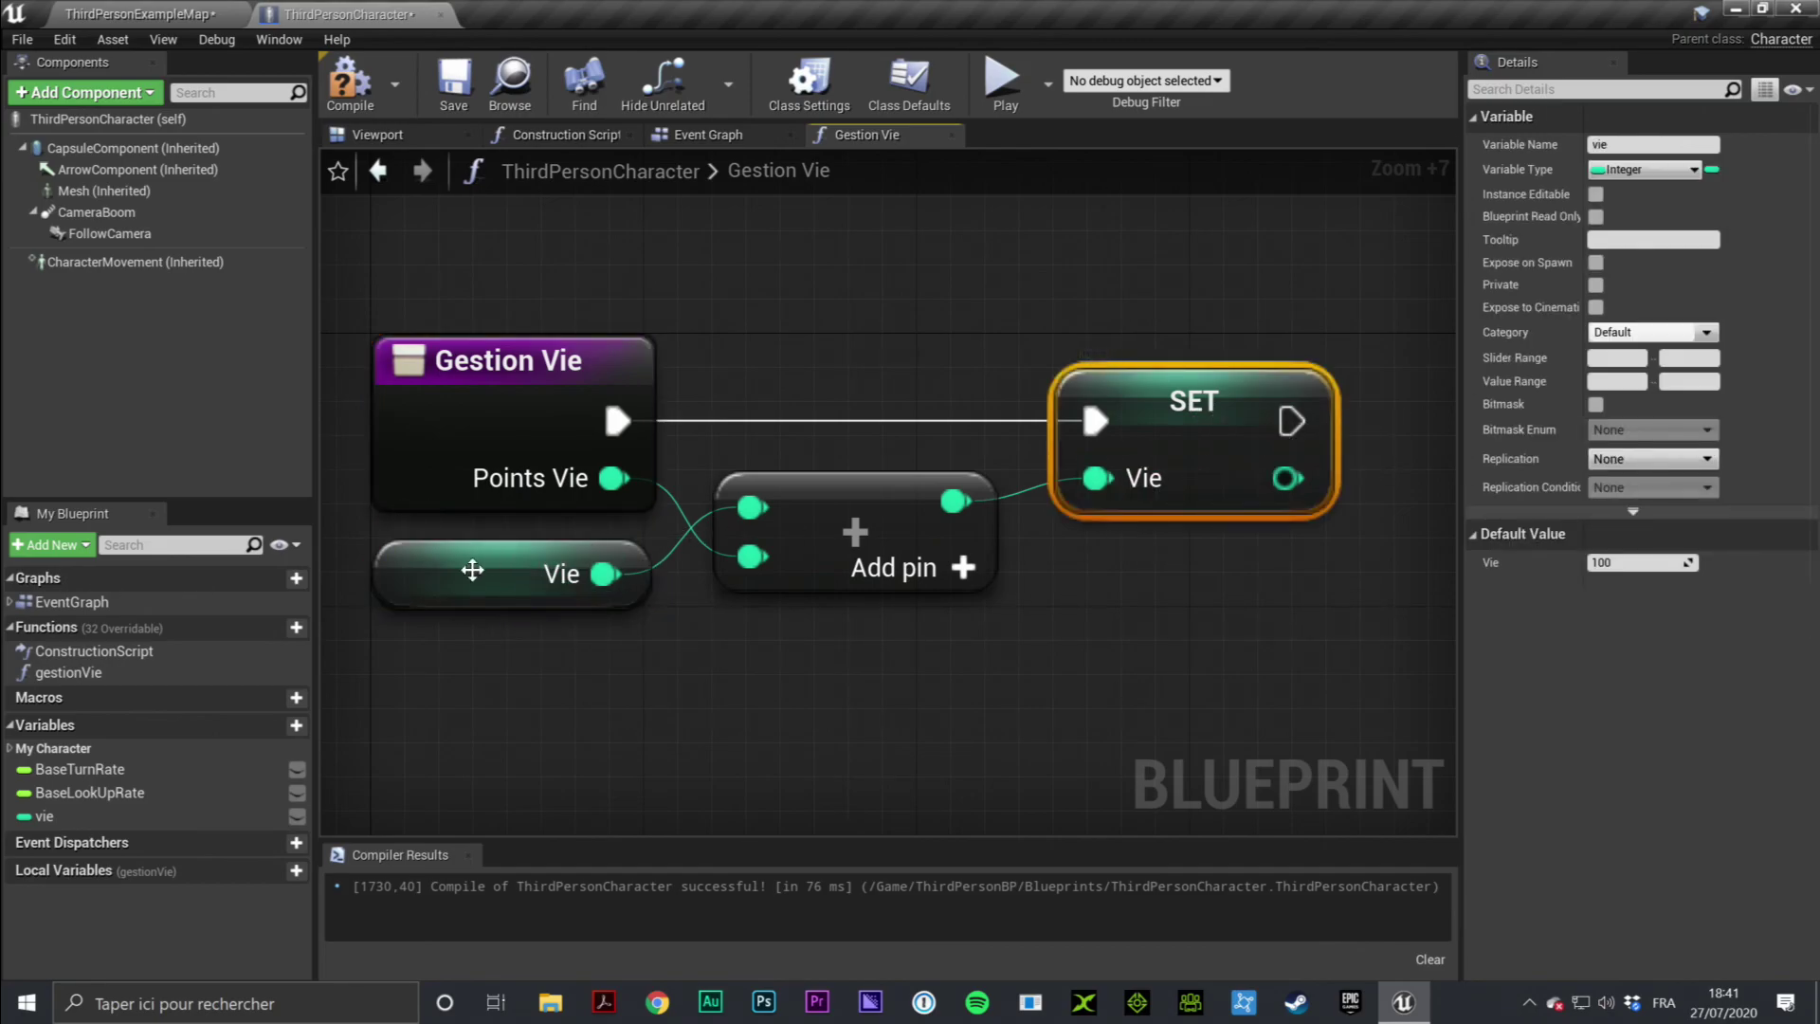
click(474, 573)
click(1172, 419)
click(470, 569)
click(1170, 427)
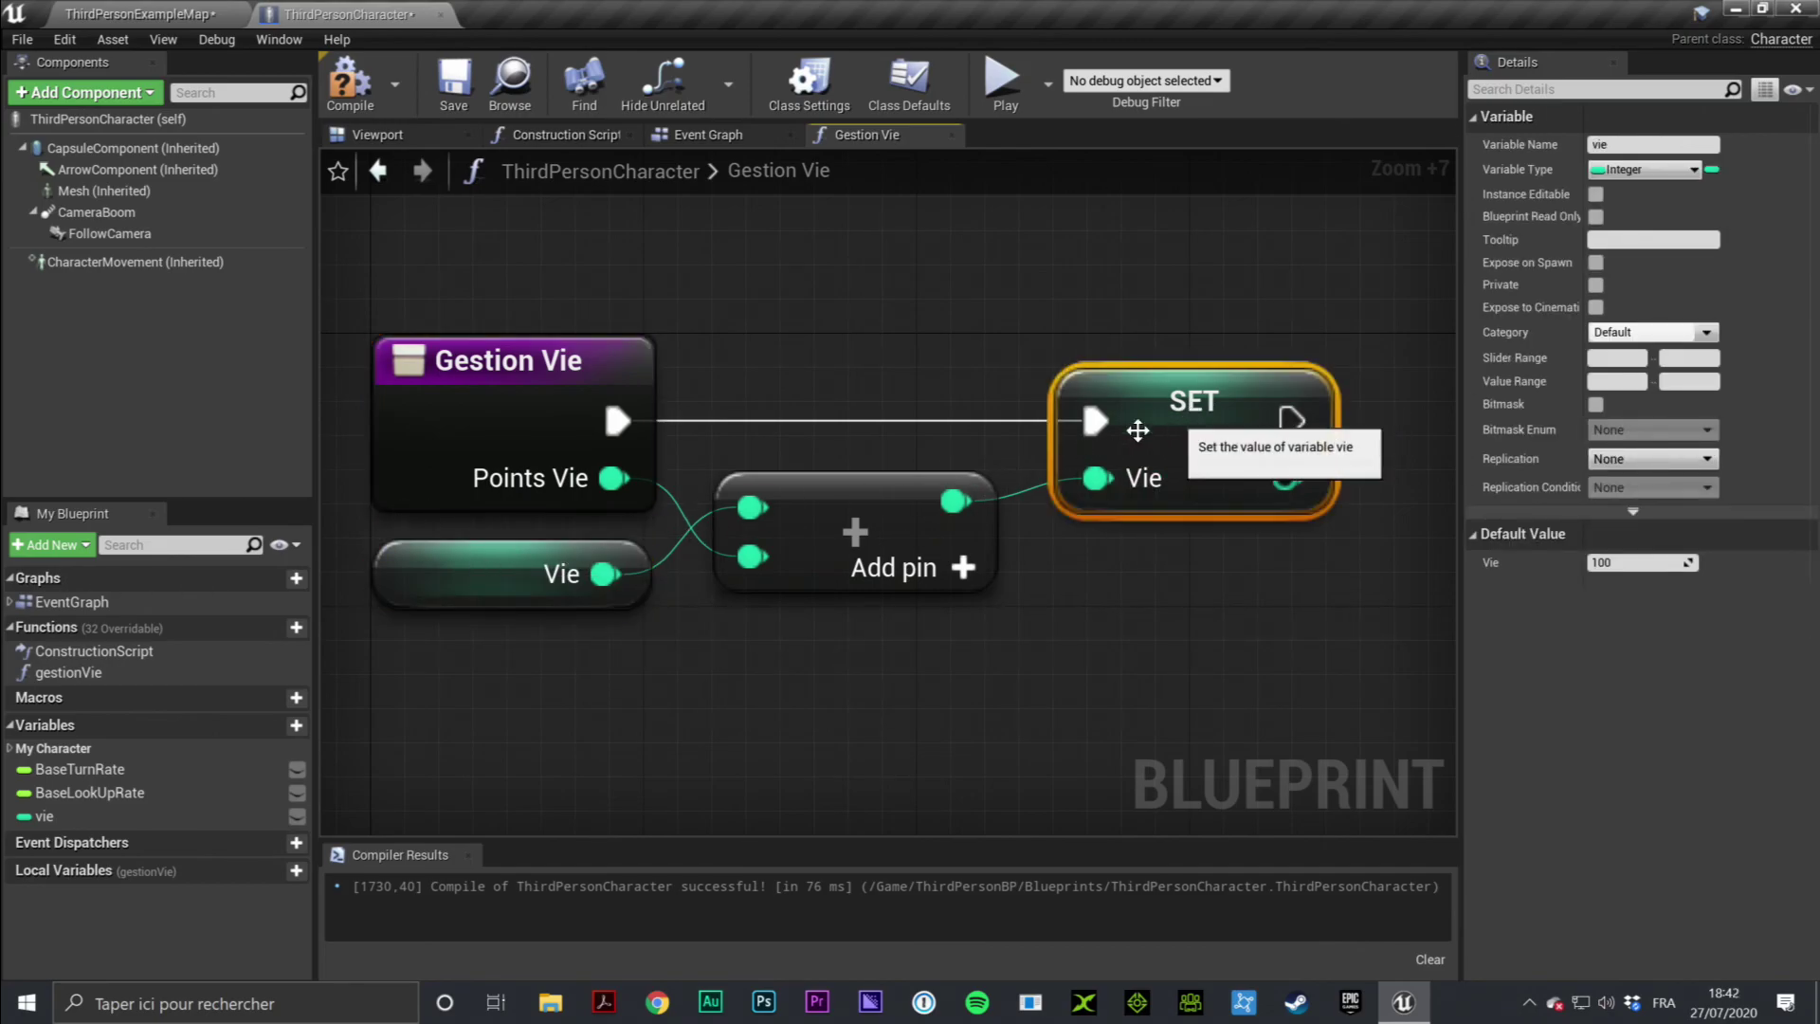
click(442, 576)
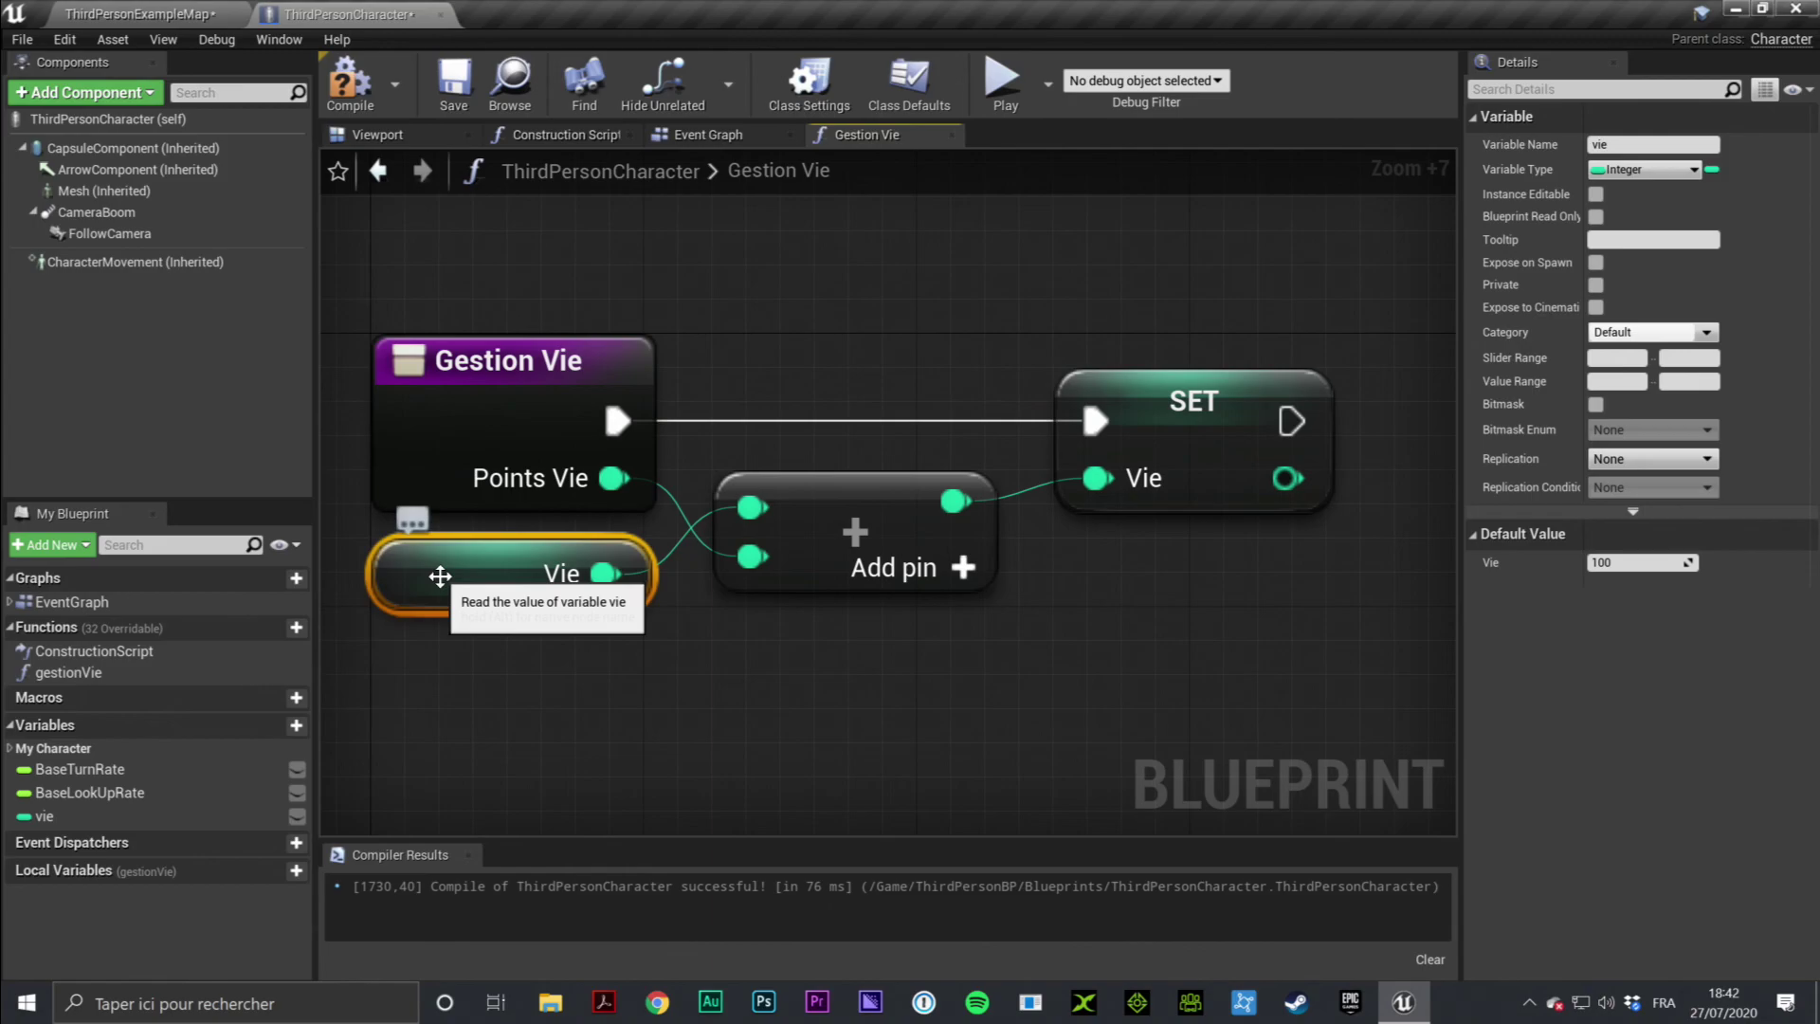
click(1202, 382)
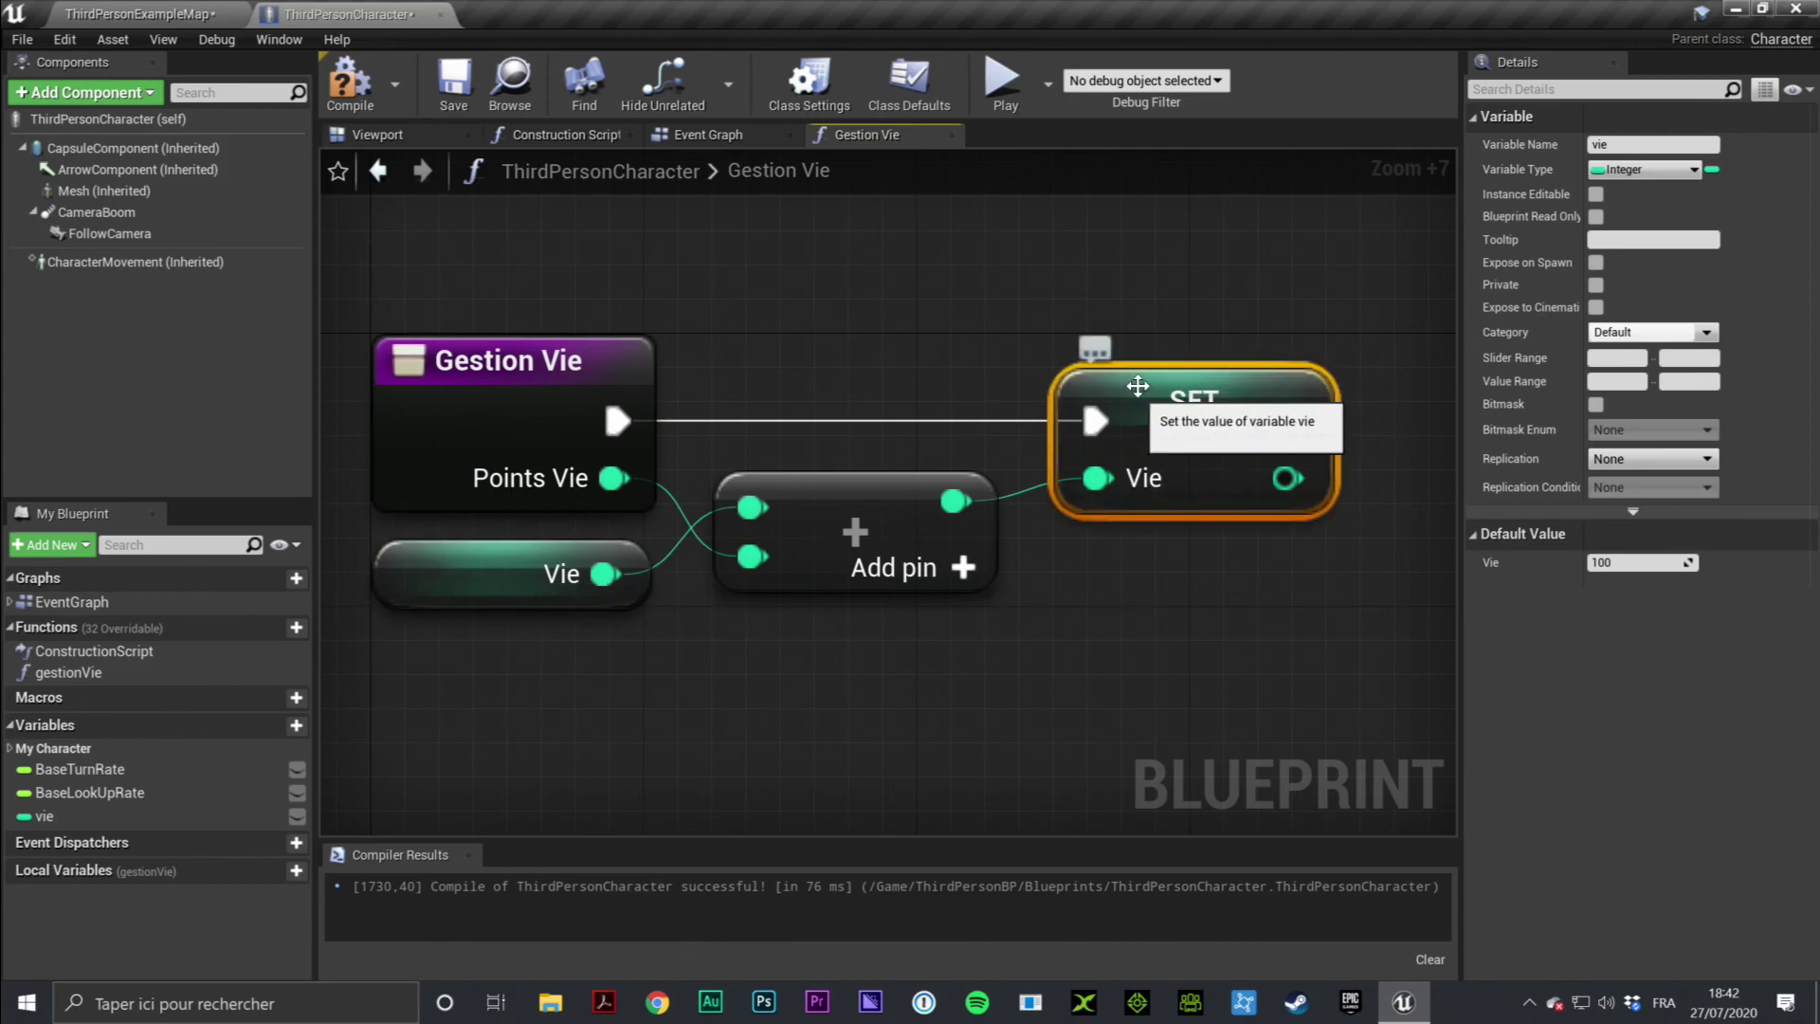
click(350, 83)
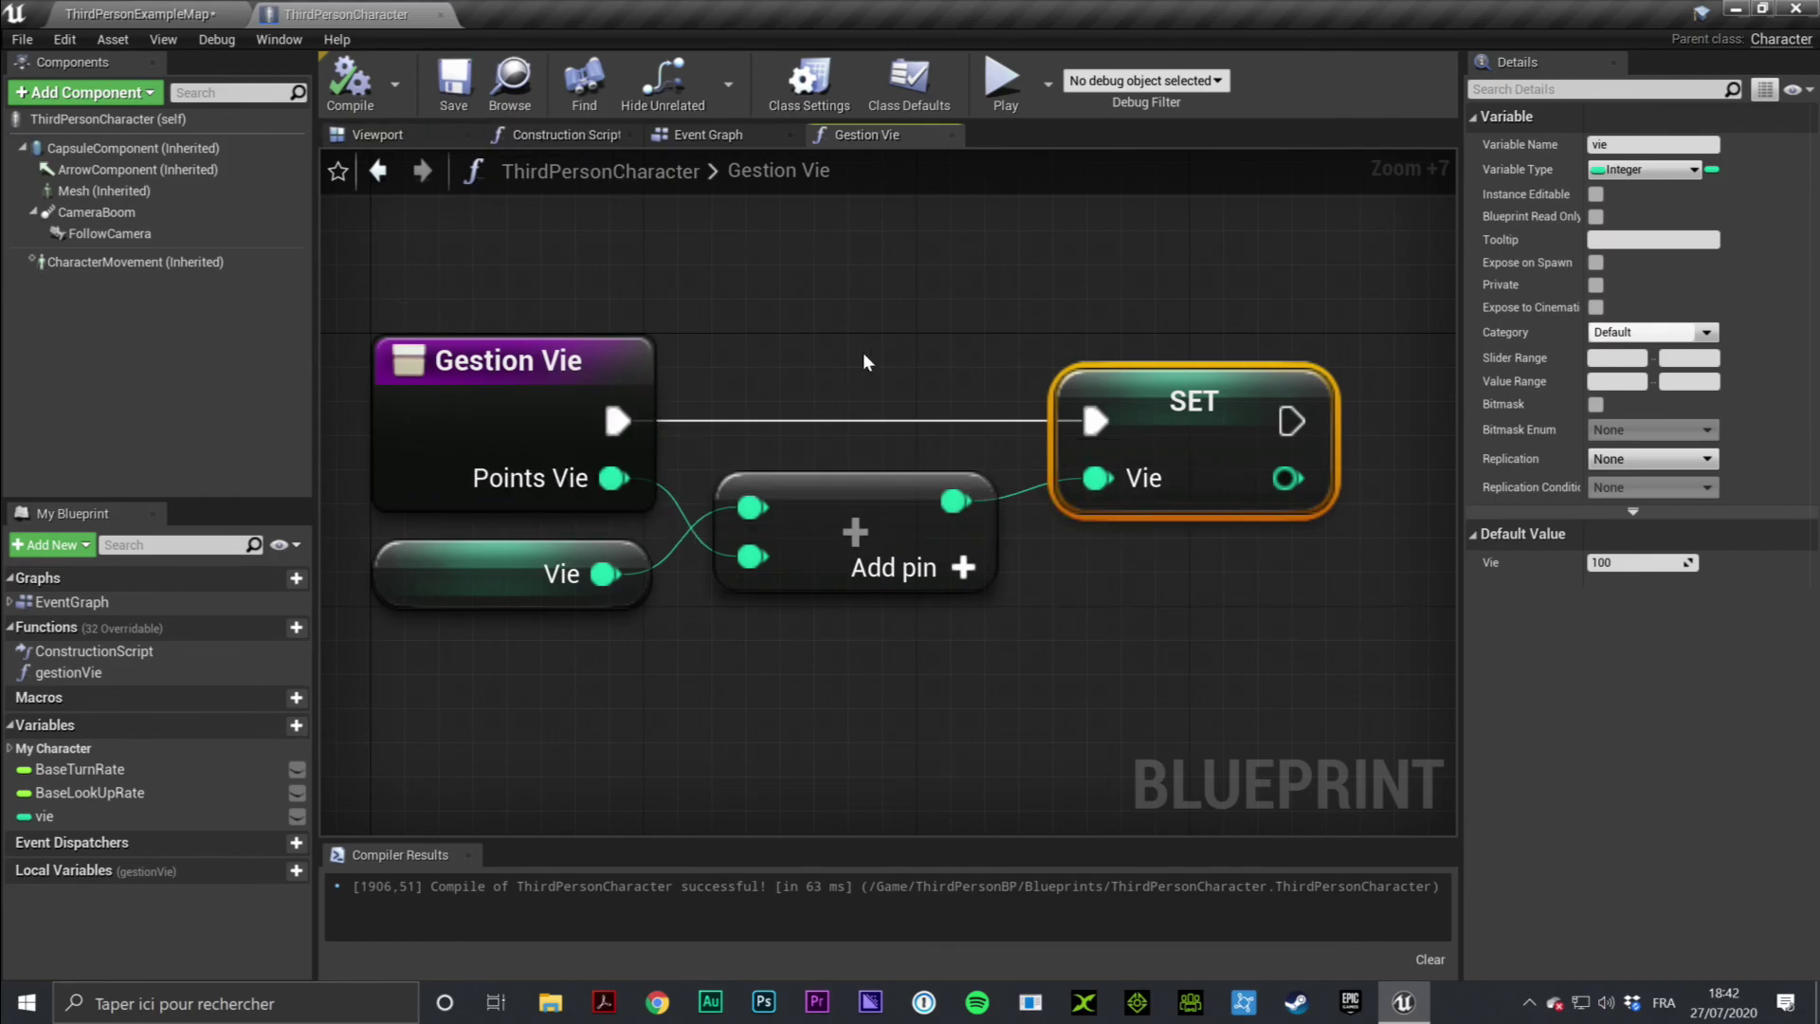
drag(372, 254, 1334, 666)
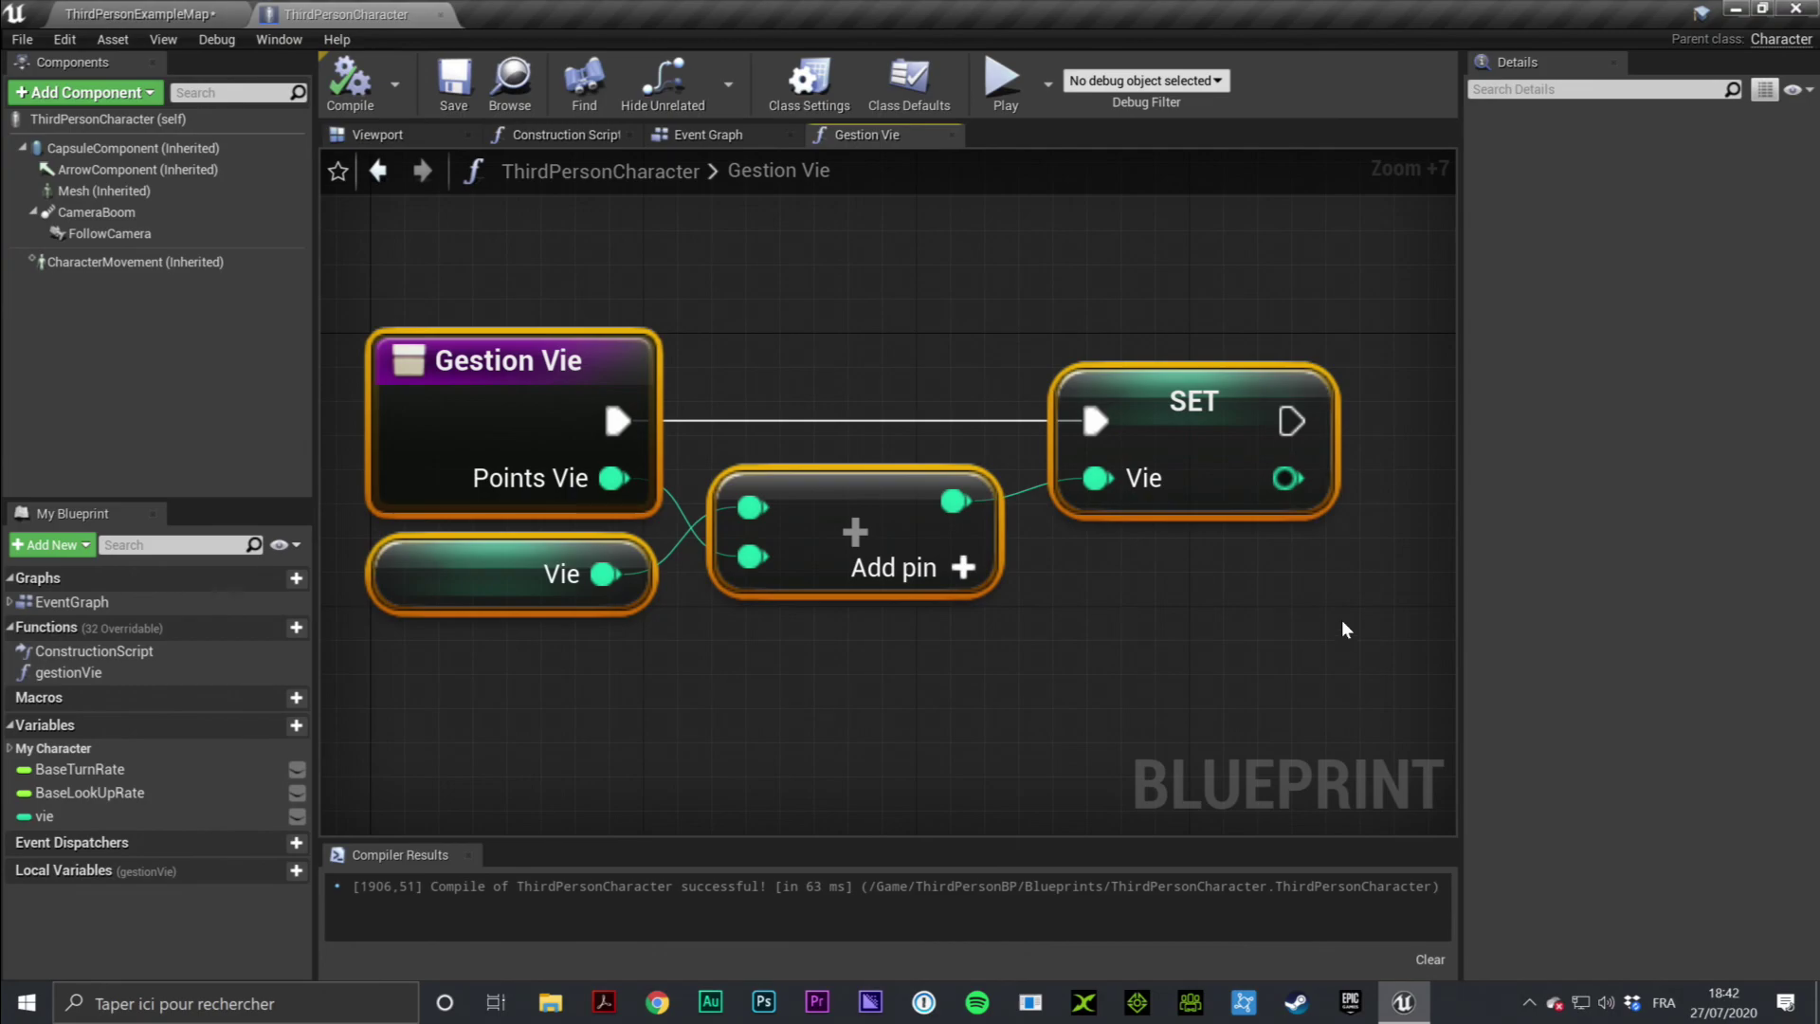
Return to the ThirdPersonExampleMap level and raise the camera for an overhead view of the character
click(196, 11)
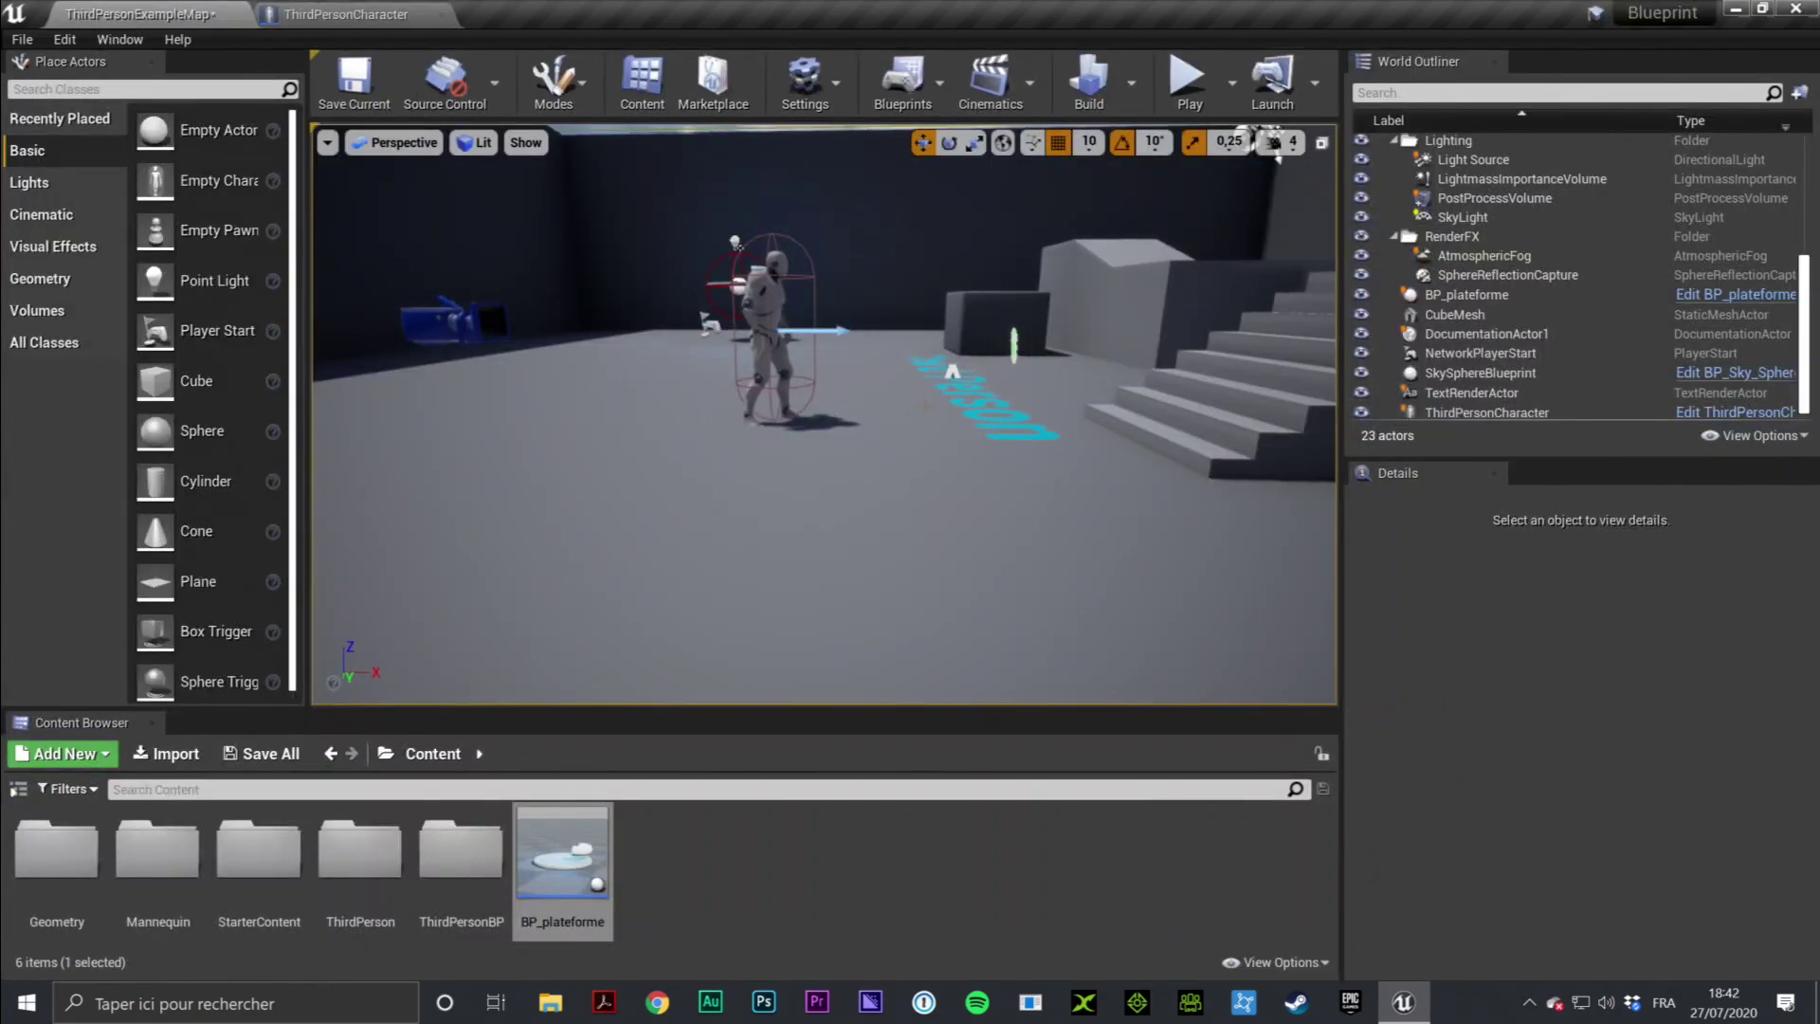
right_drag(1011, 233, 1012, 232)
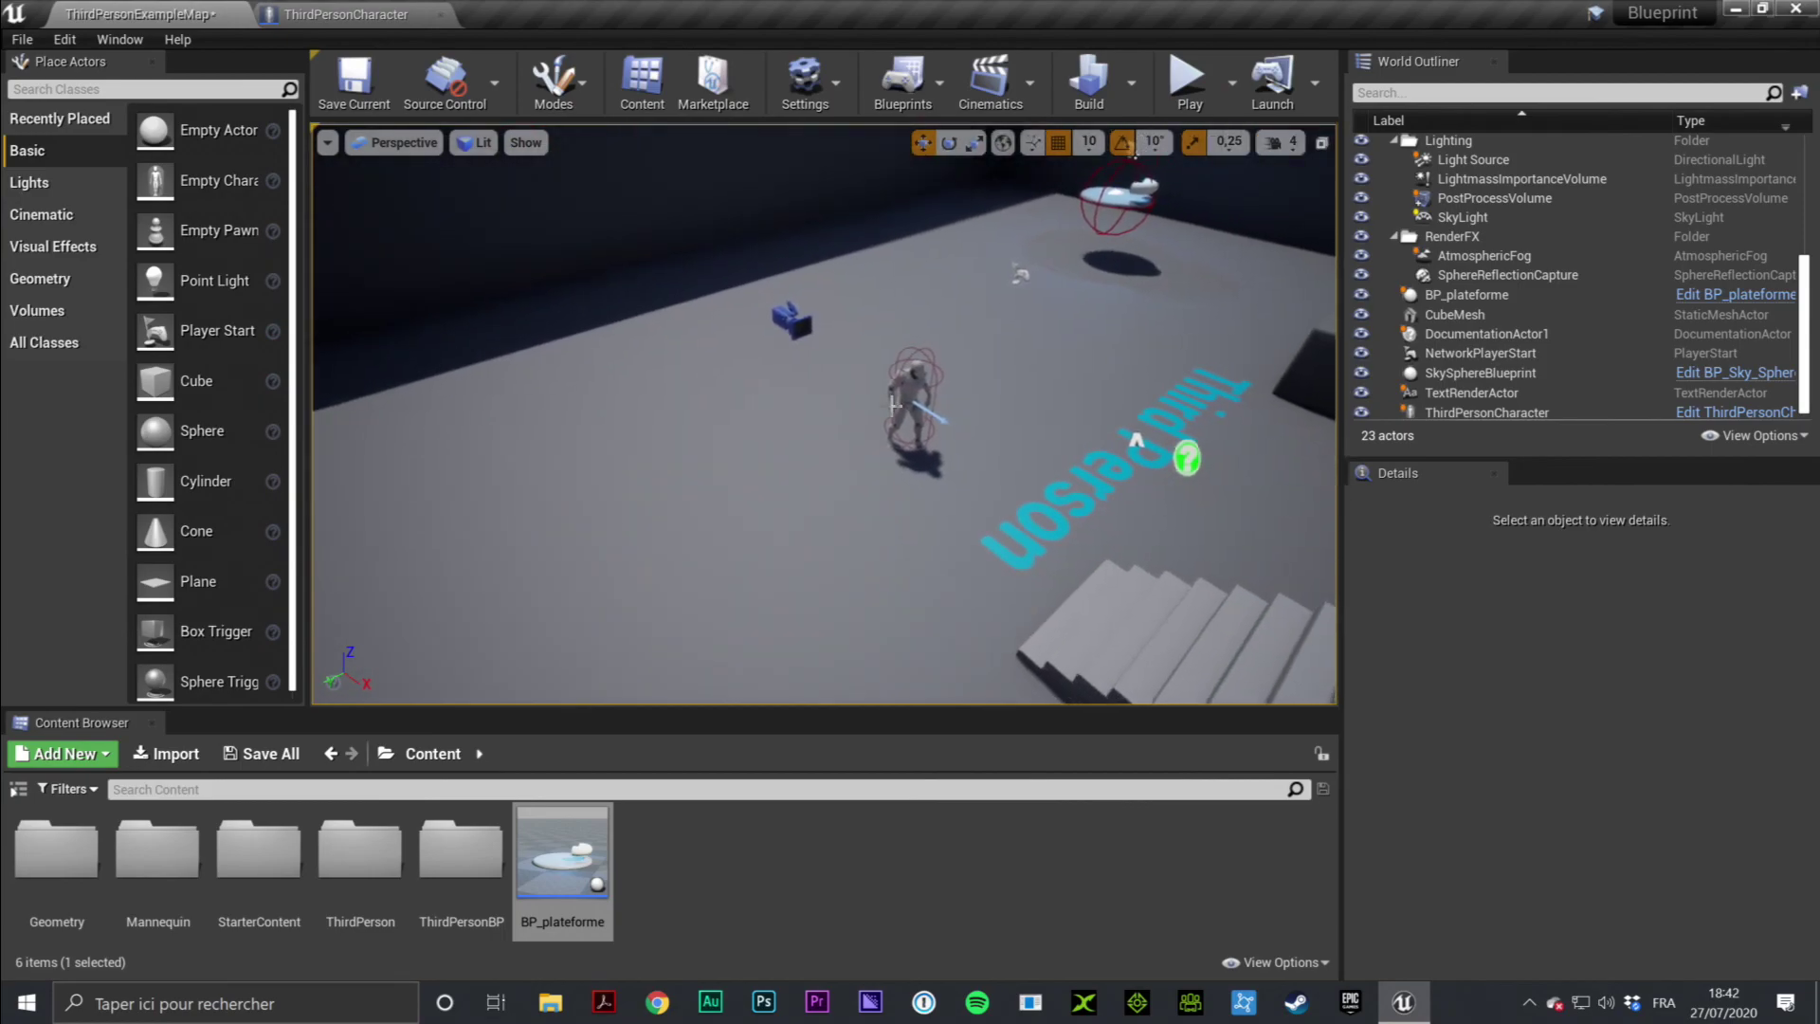